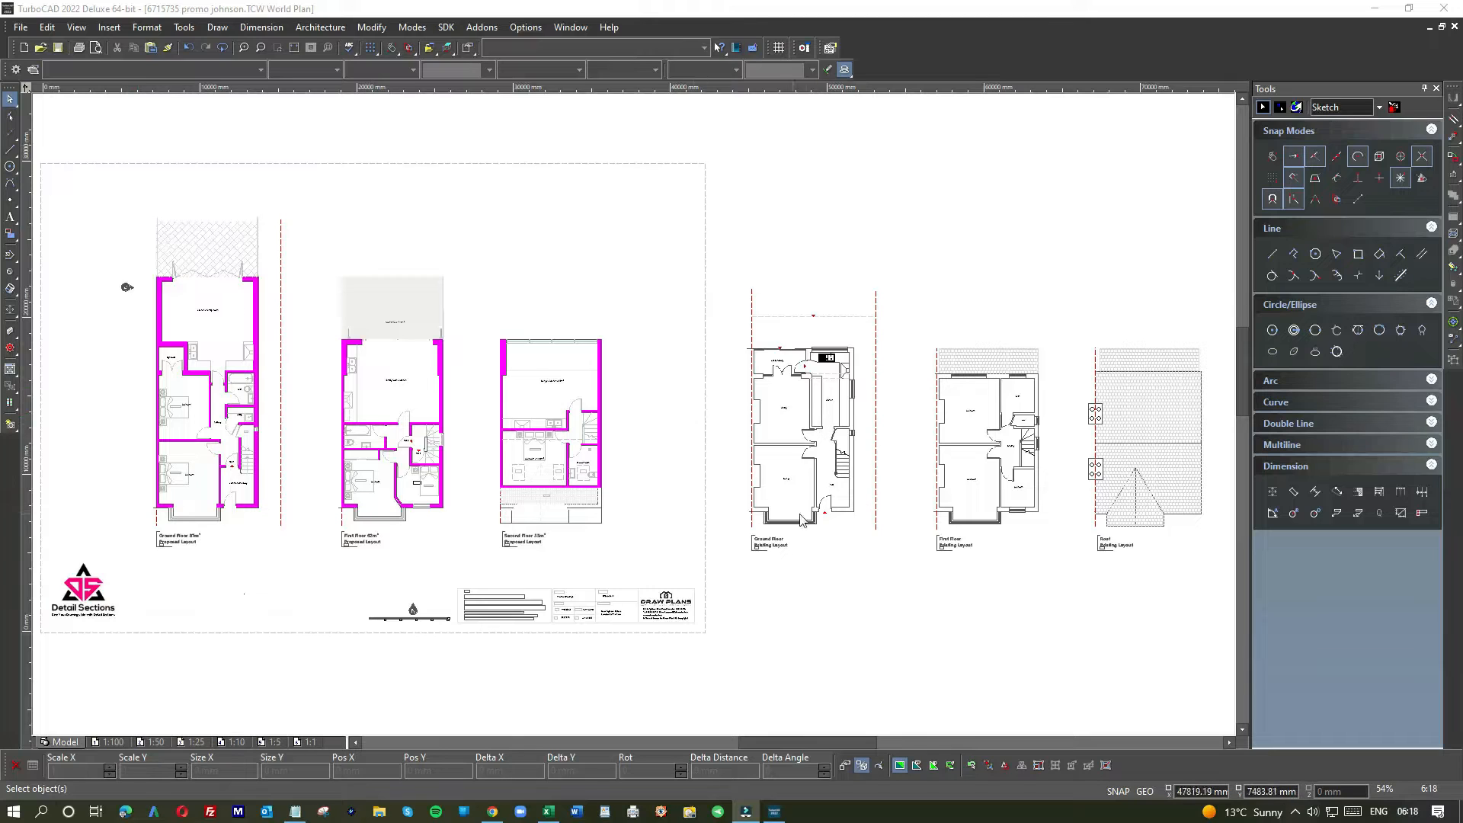
Examine the overall existing ground floor layout, from the front entrance to the rear boundary line, beside the first floor and roof plans
scroll(827, 473, "up", 3)
scroll(634, 414, "up", 3)
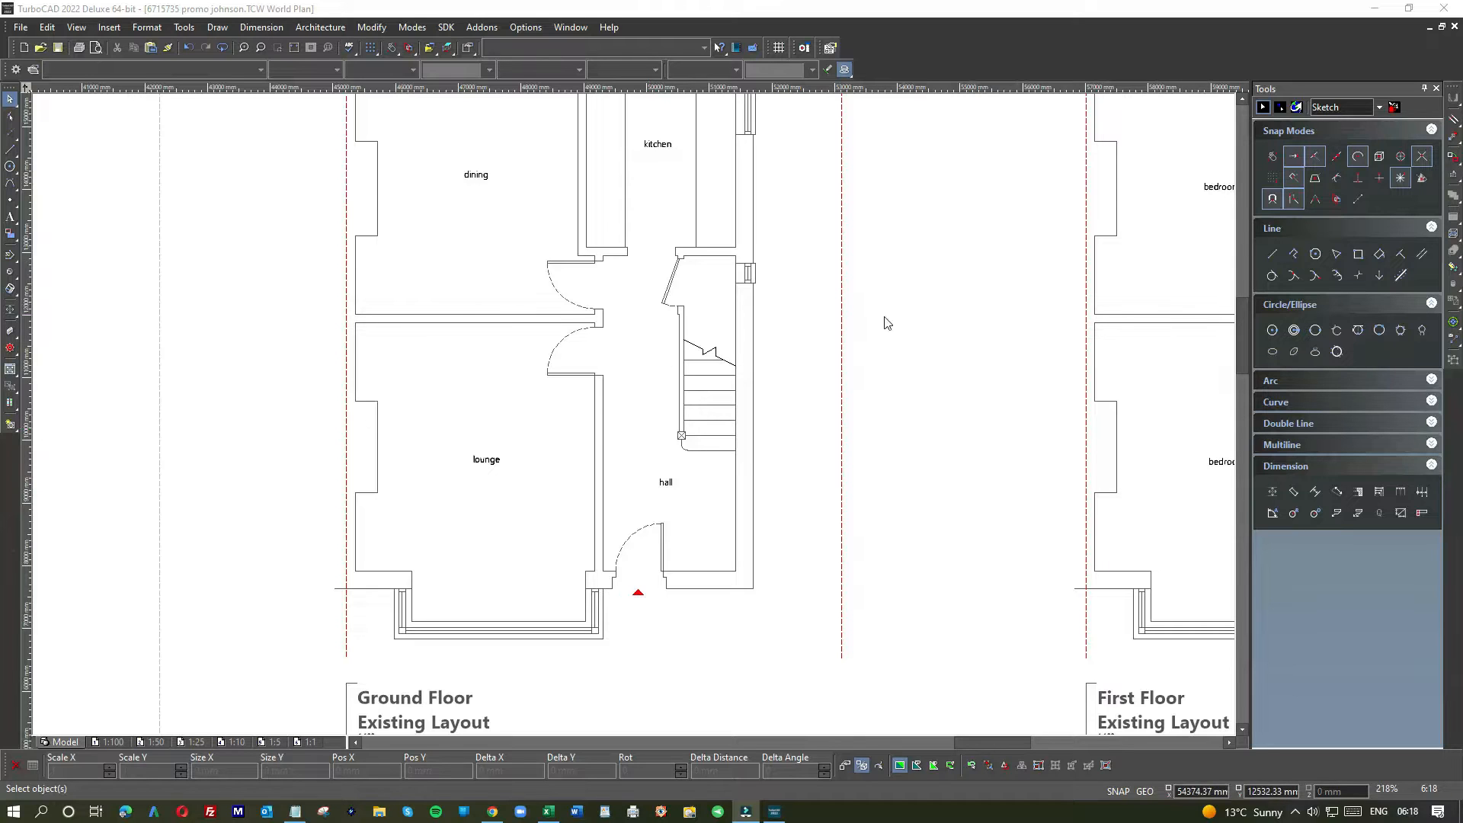
scroll(872, 330, "down", 3)
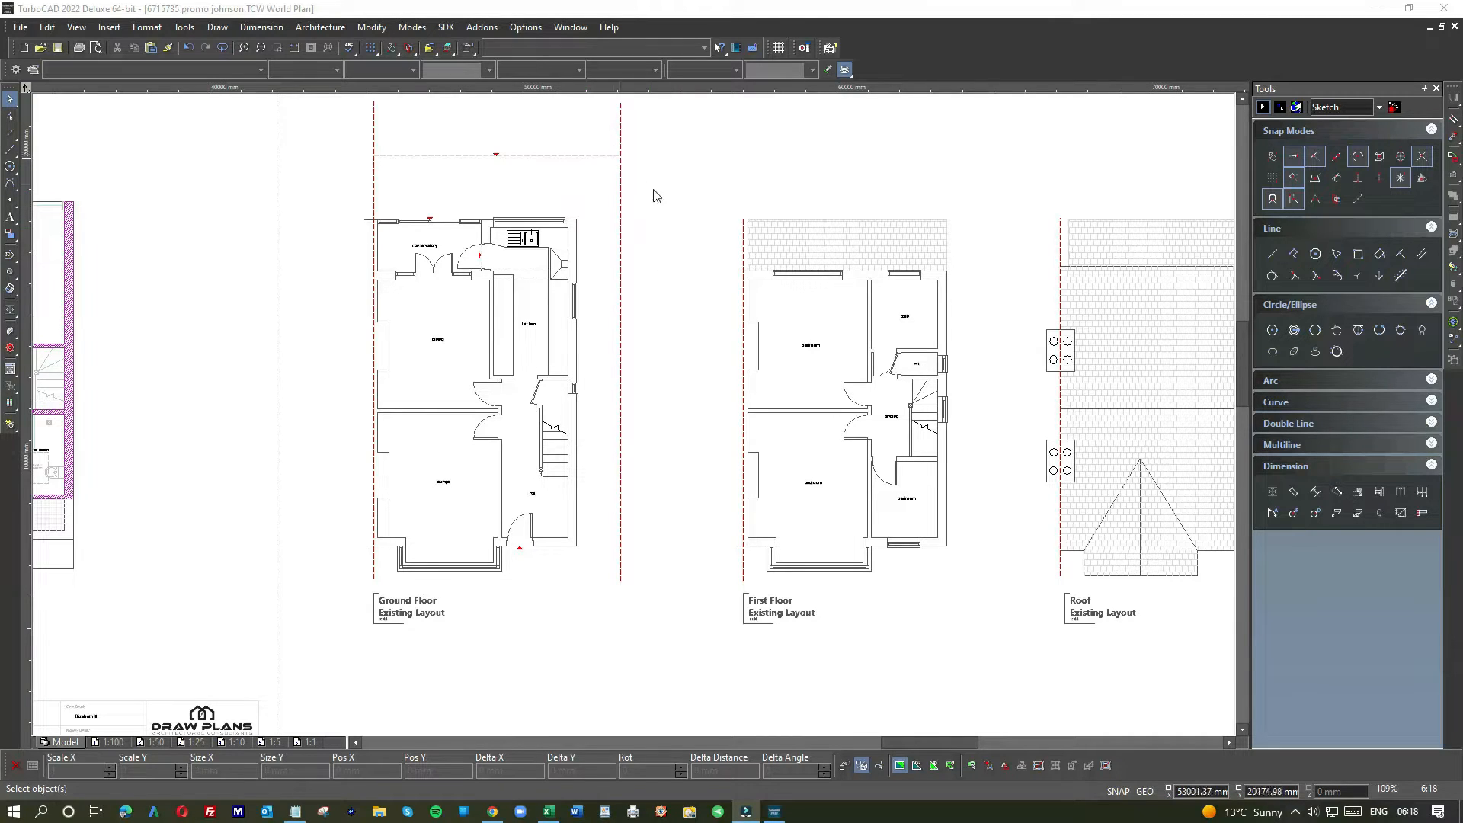
left_click_drag(1240, 355, 1247, 306)
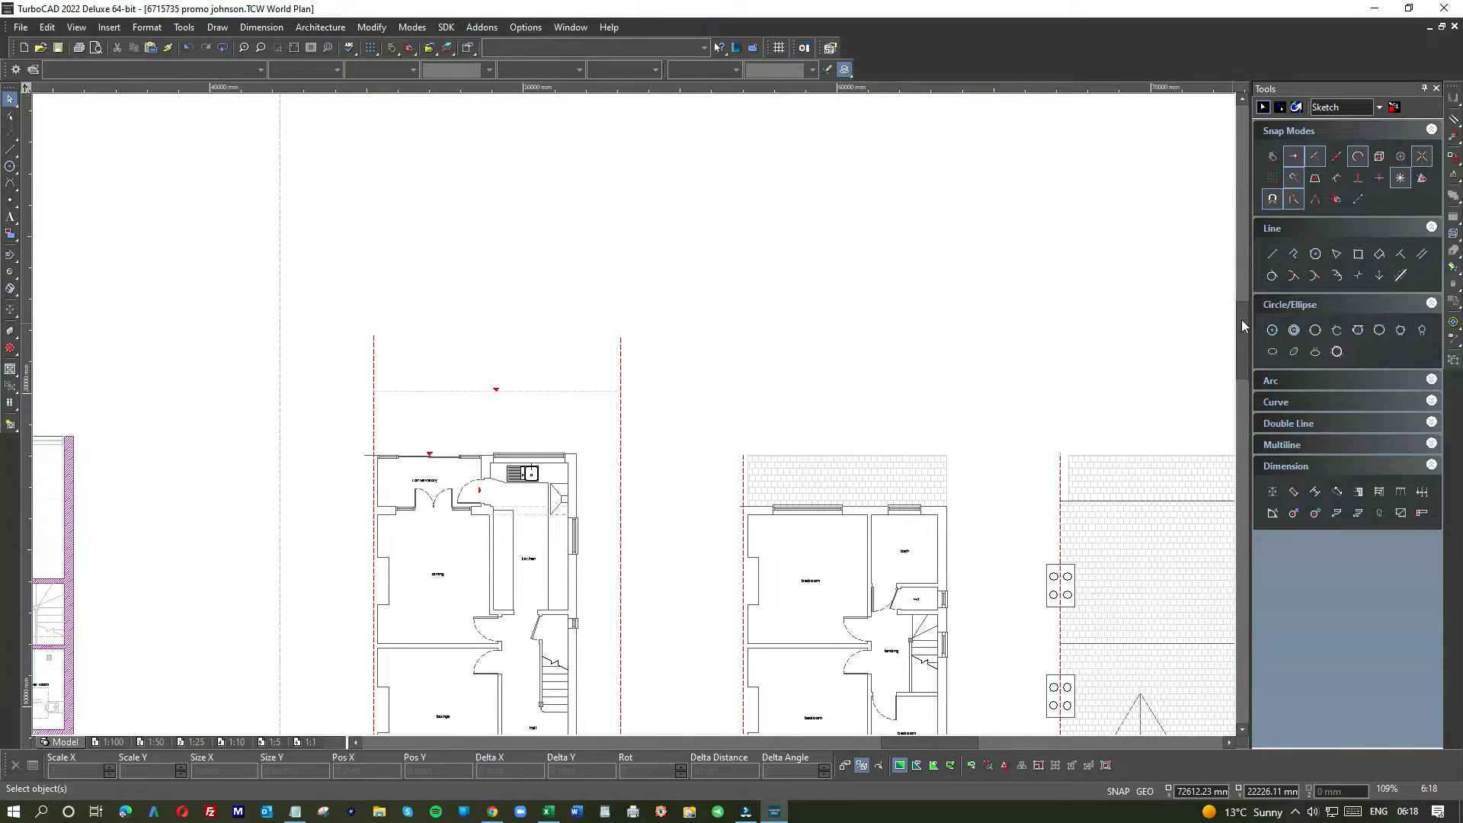
left_click_drag(1242, 319, 1242, 318)
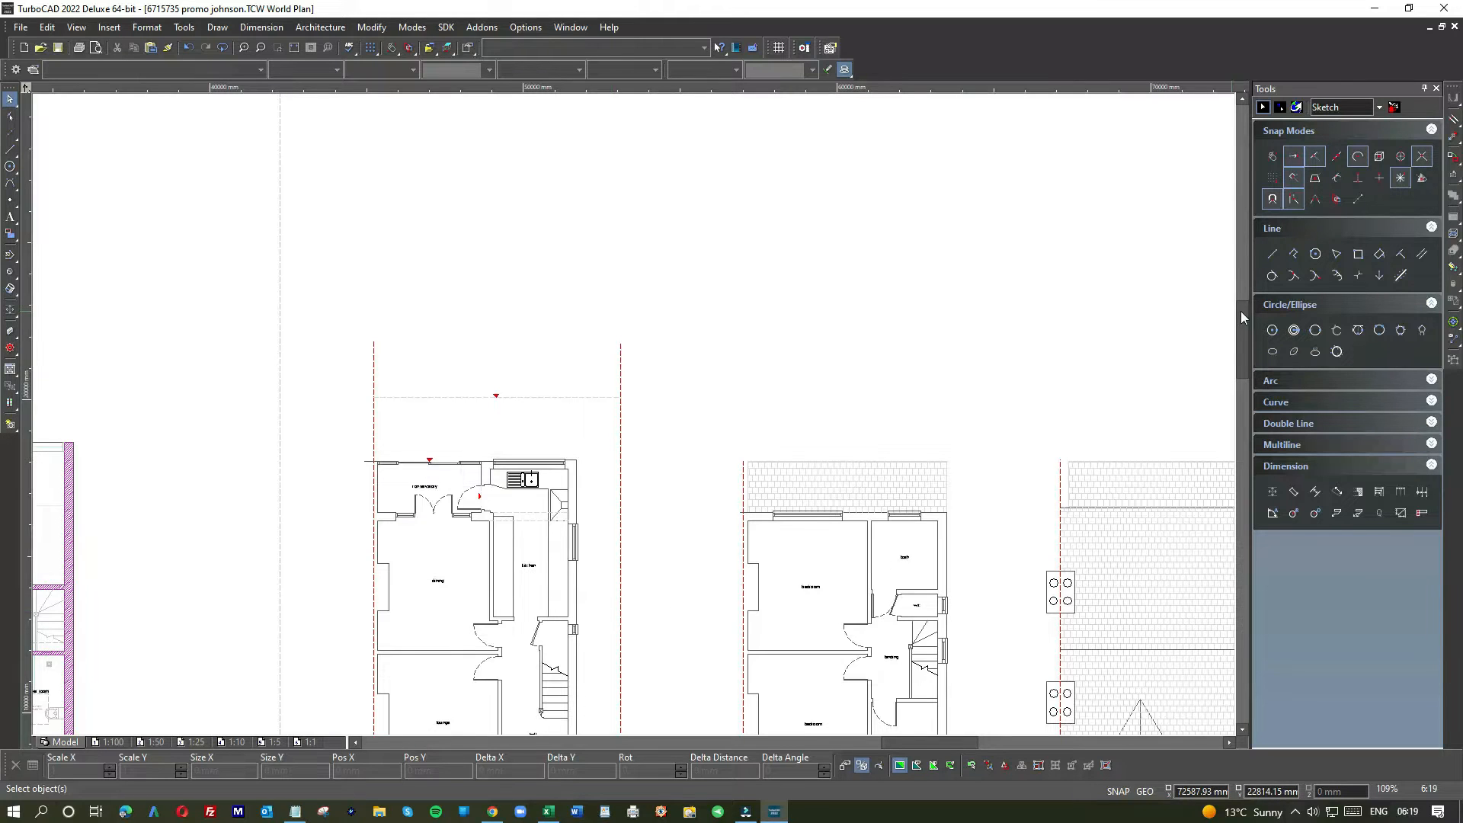
left_click_drag(1240, 311, 1240, 336)
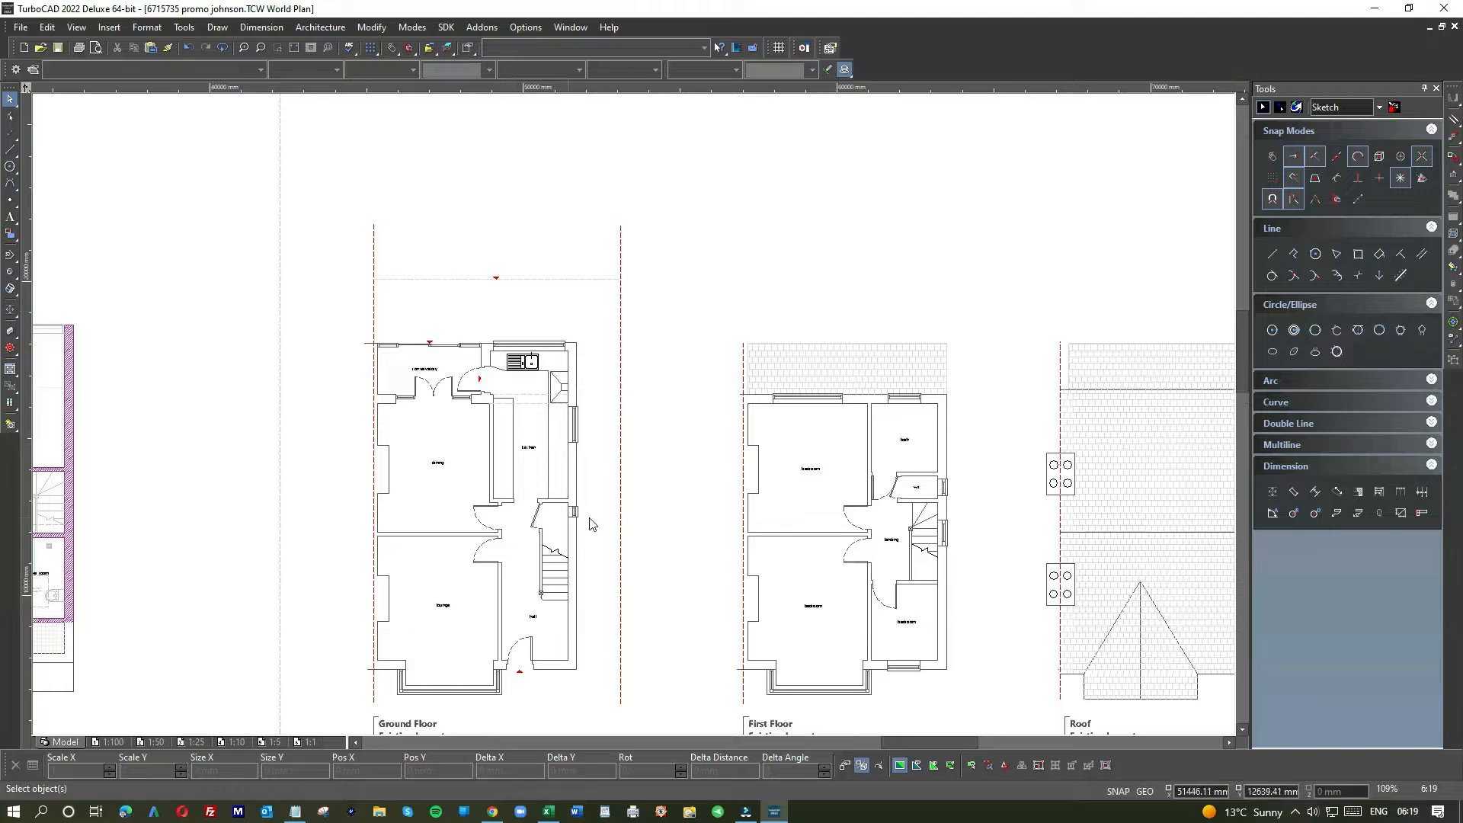
left_click_drag(1244, 323, 1243, 368)
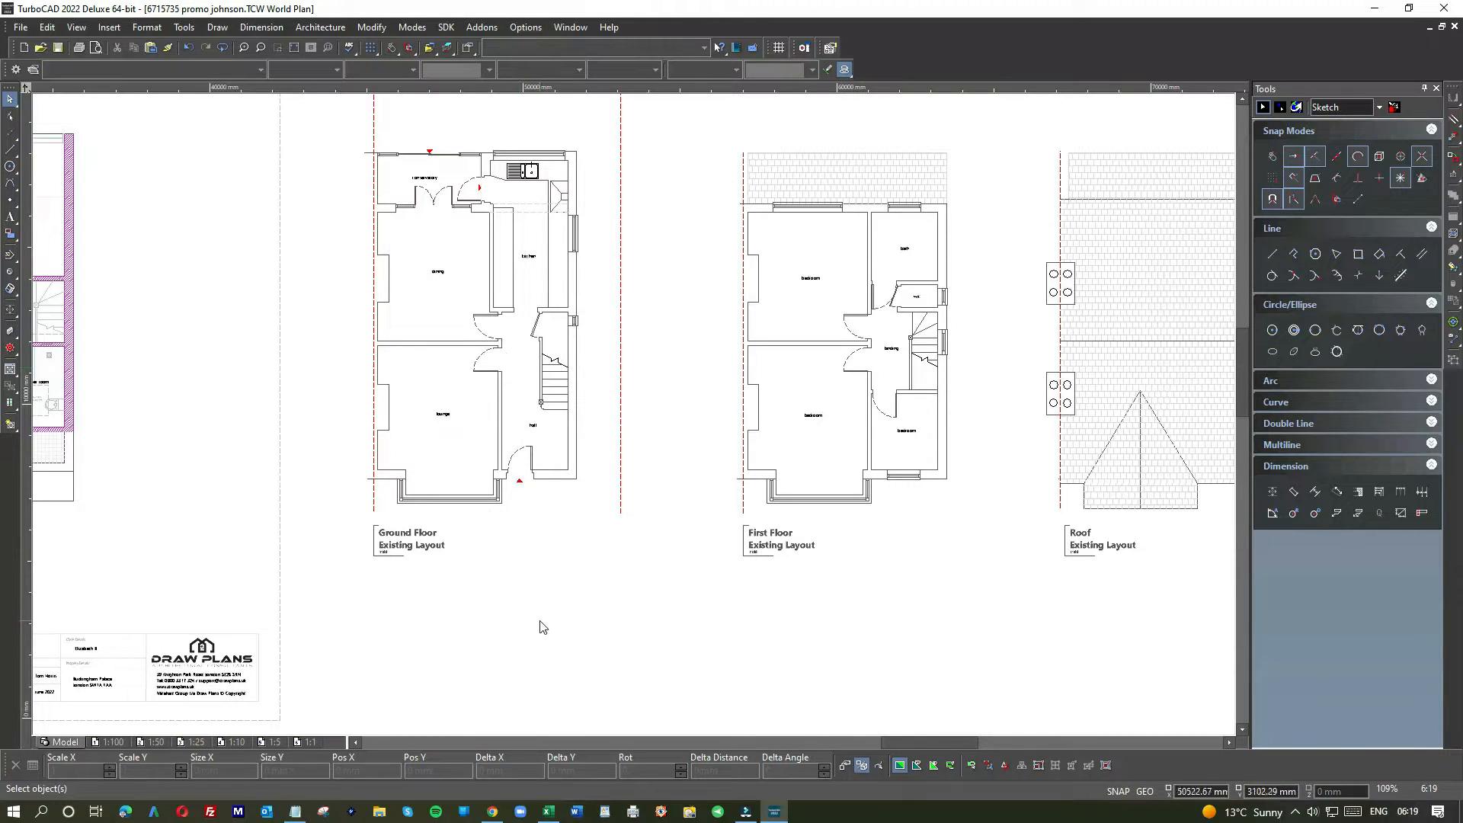
left_click_drag(1241, 355, 1243, 299)
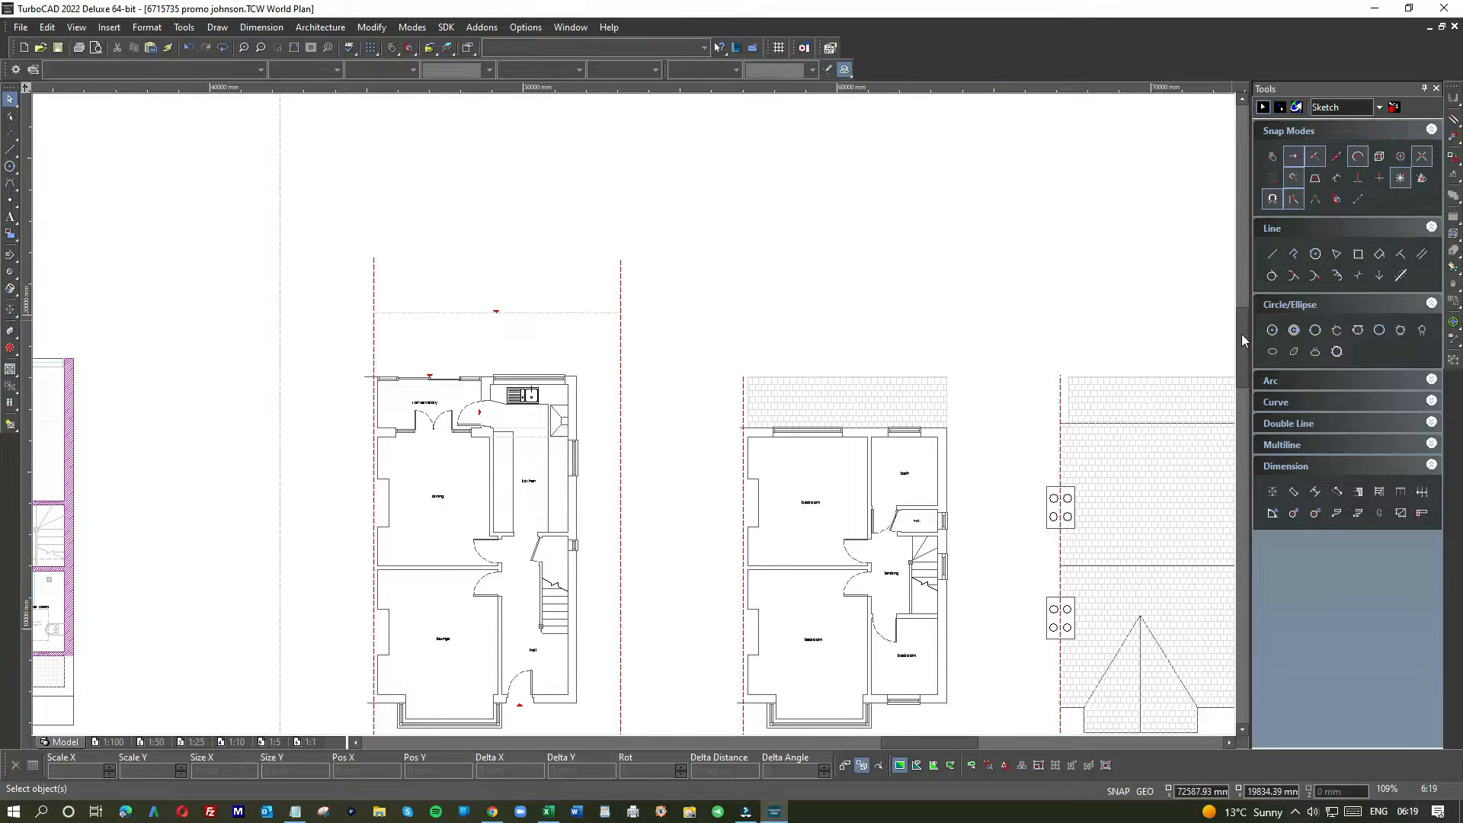
mouse_move(1241, 336)
left_mouse_down()
mouse_move(1241, 375)
mouse_move(1181, 400)
left_mouse_up()
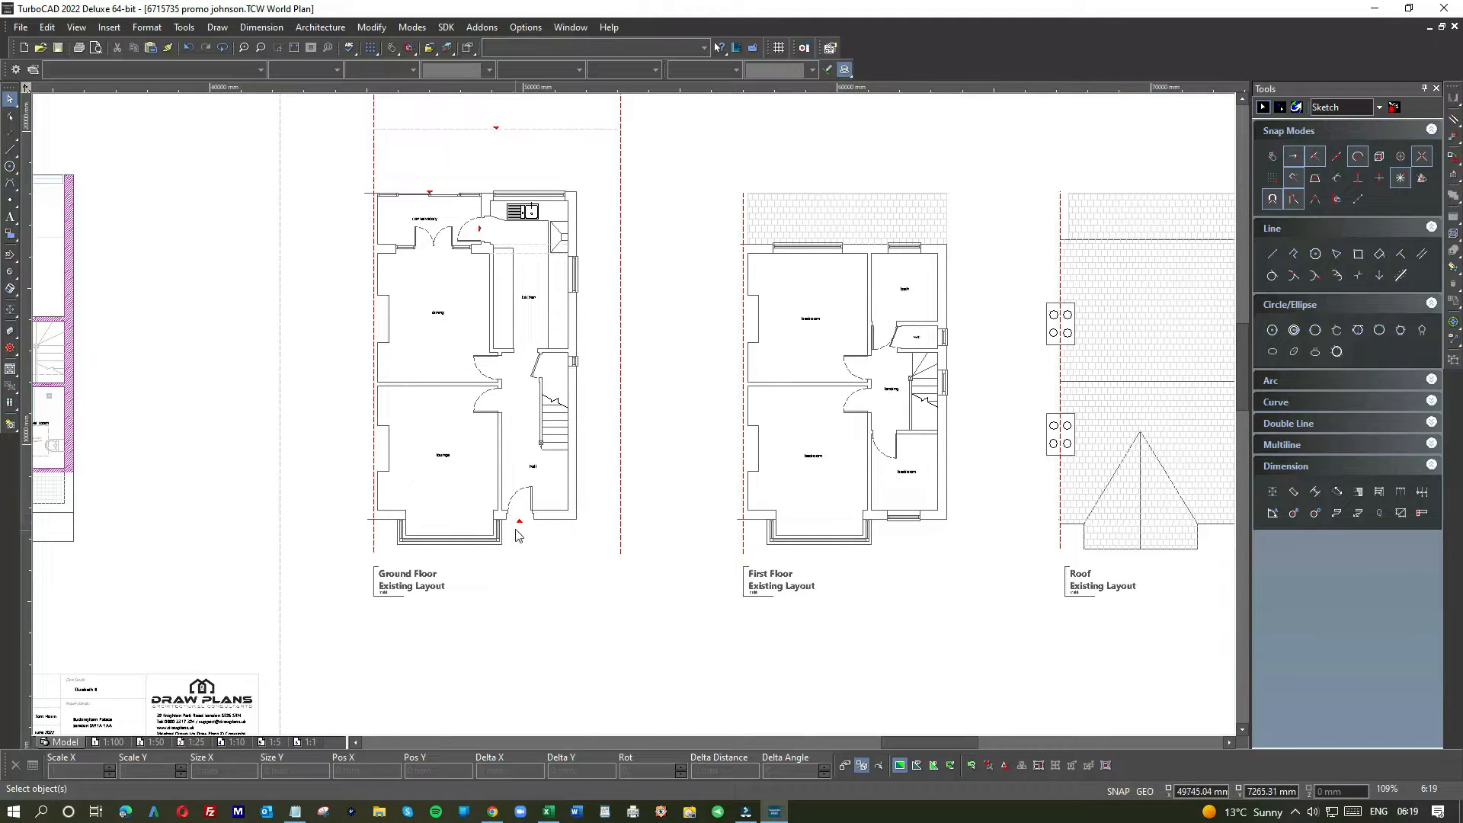
Examine the existing ground floor rooms up close, from the hall and lounge through the dining room and kitchen to the conservatory and rear garden
scroll(511, 499, "up", 2)
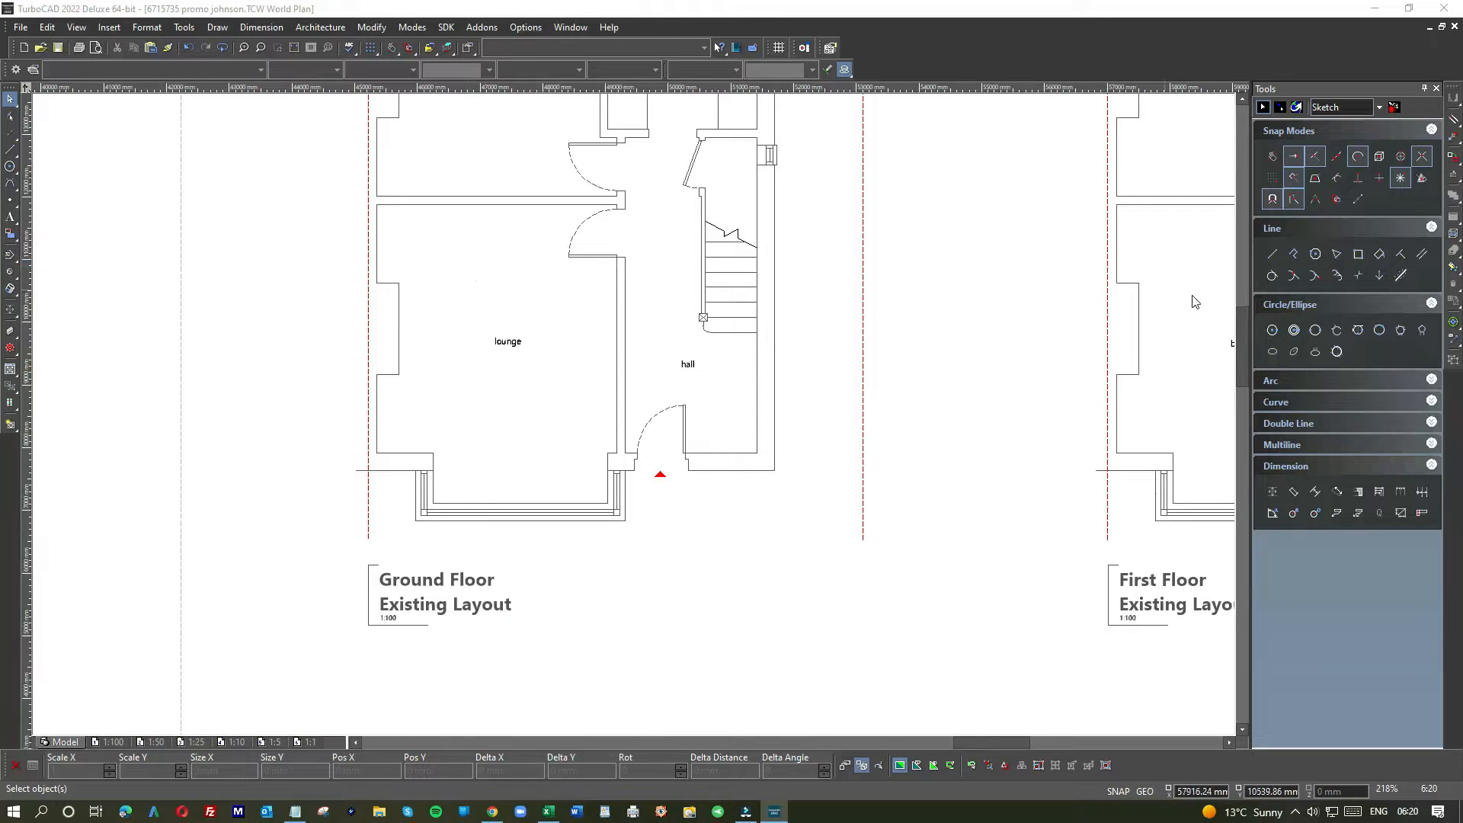
left_click_drag(1240, 320, 1240, 268)
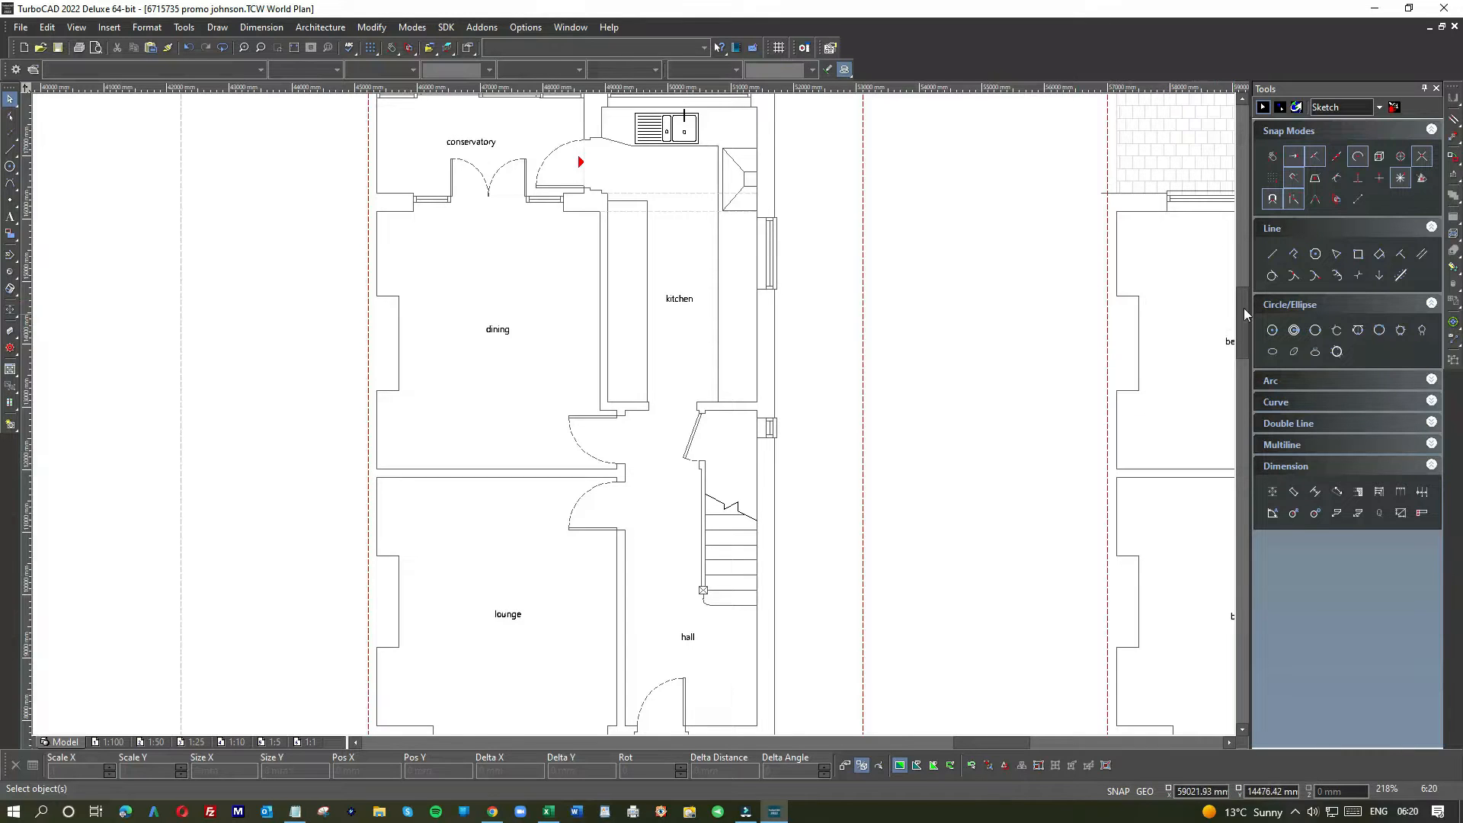
left_click_drag(1243, 308, 1245, 294)
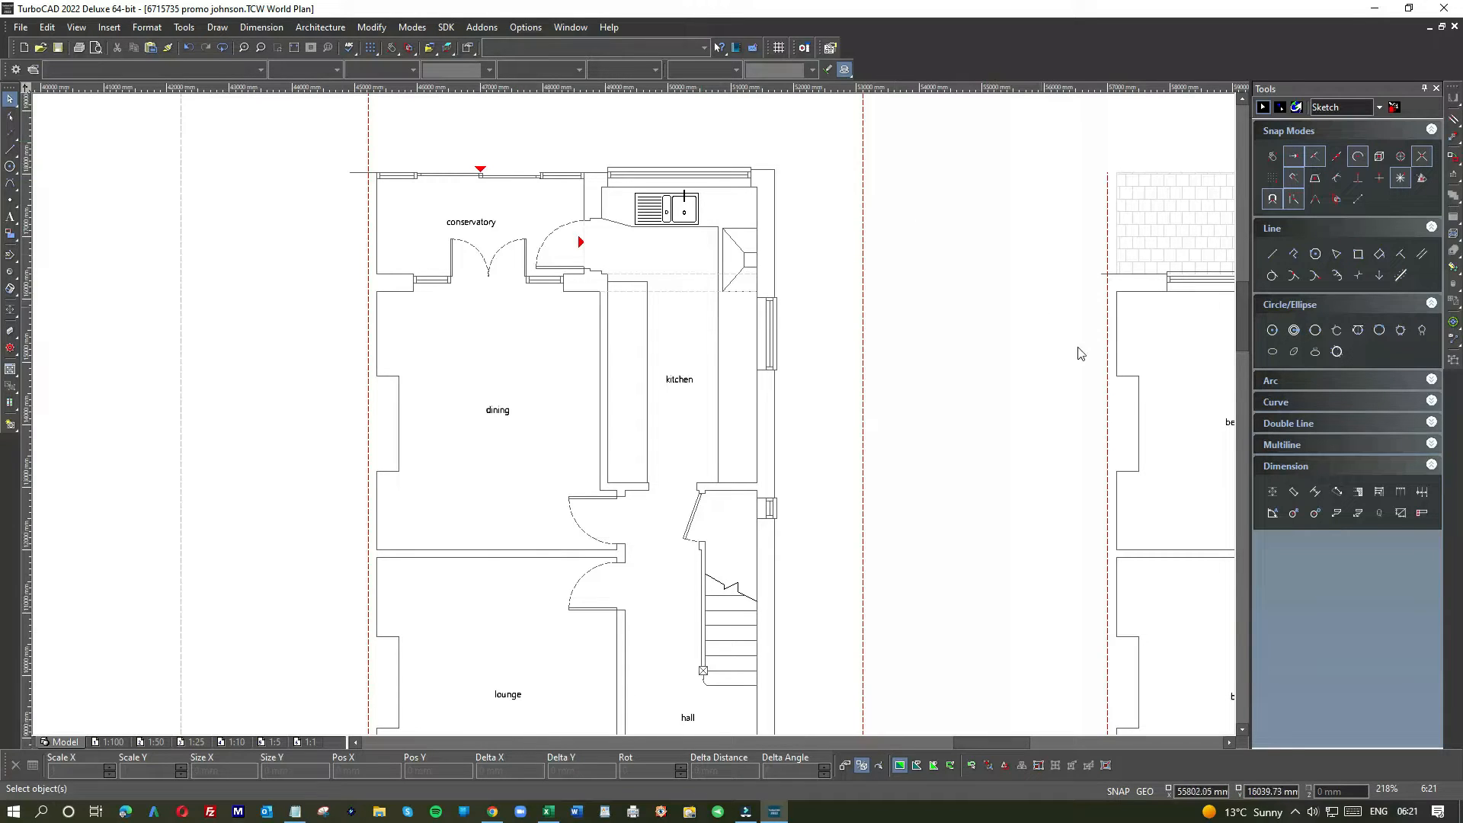
left_click_drag(1240, 317, 1242, 305)
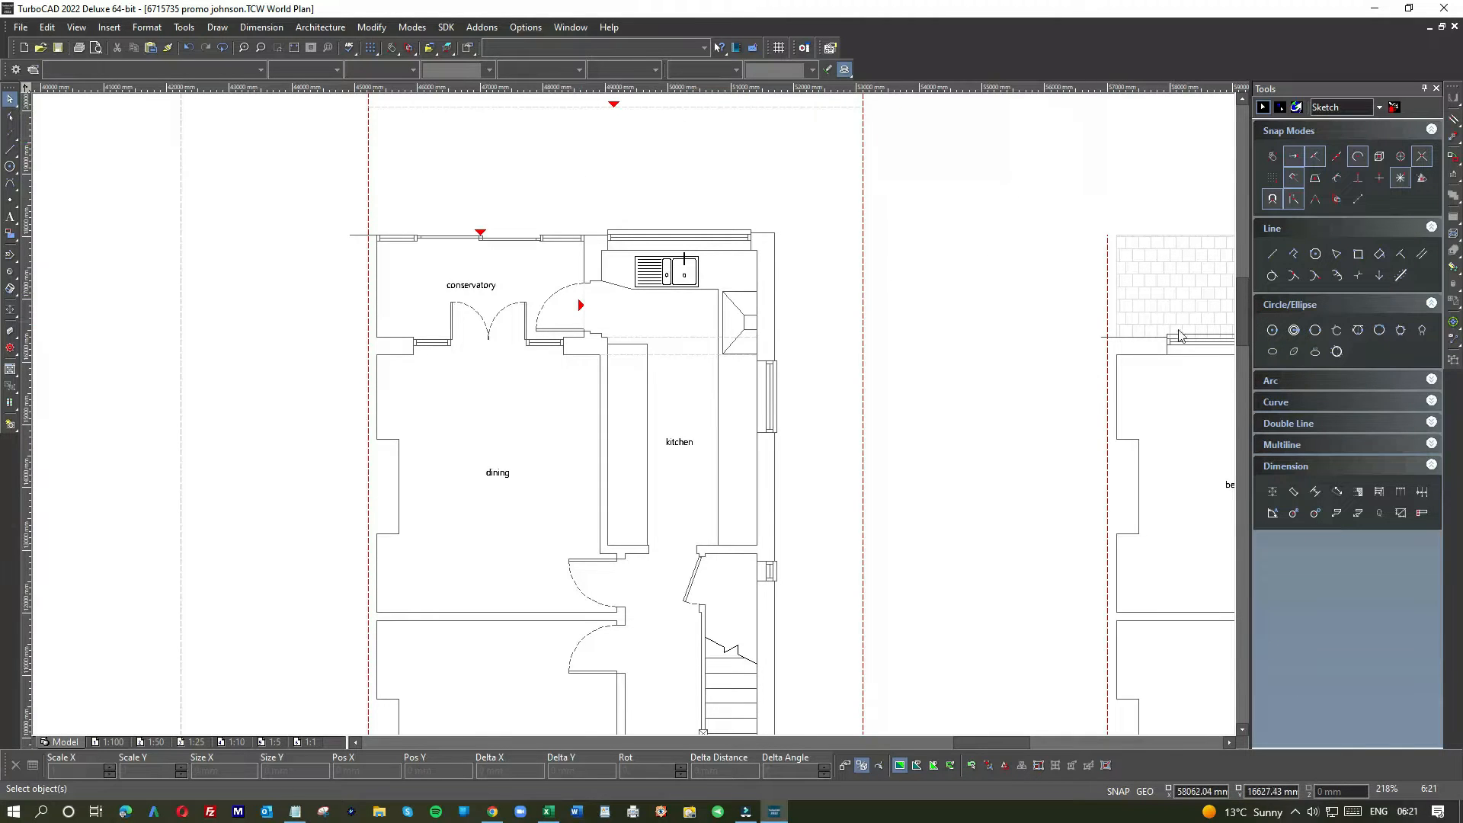
left_click_drag(1241, 312, 1241, 295)
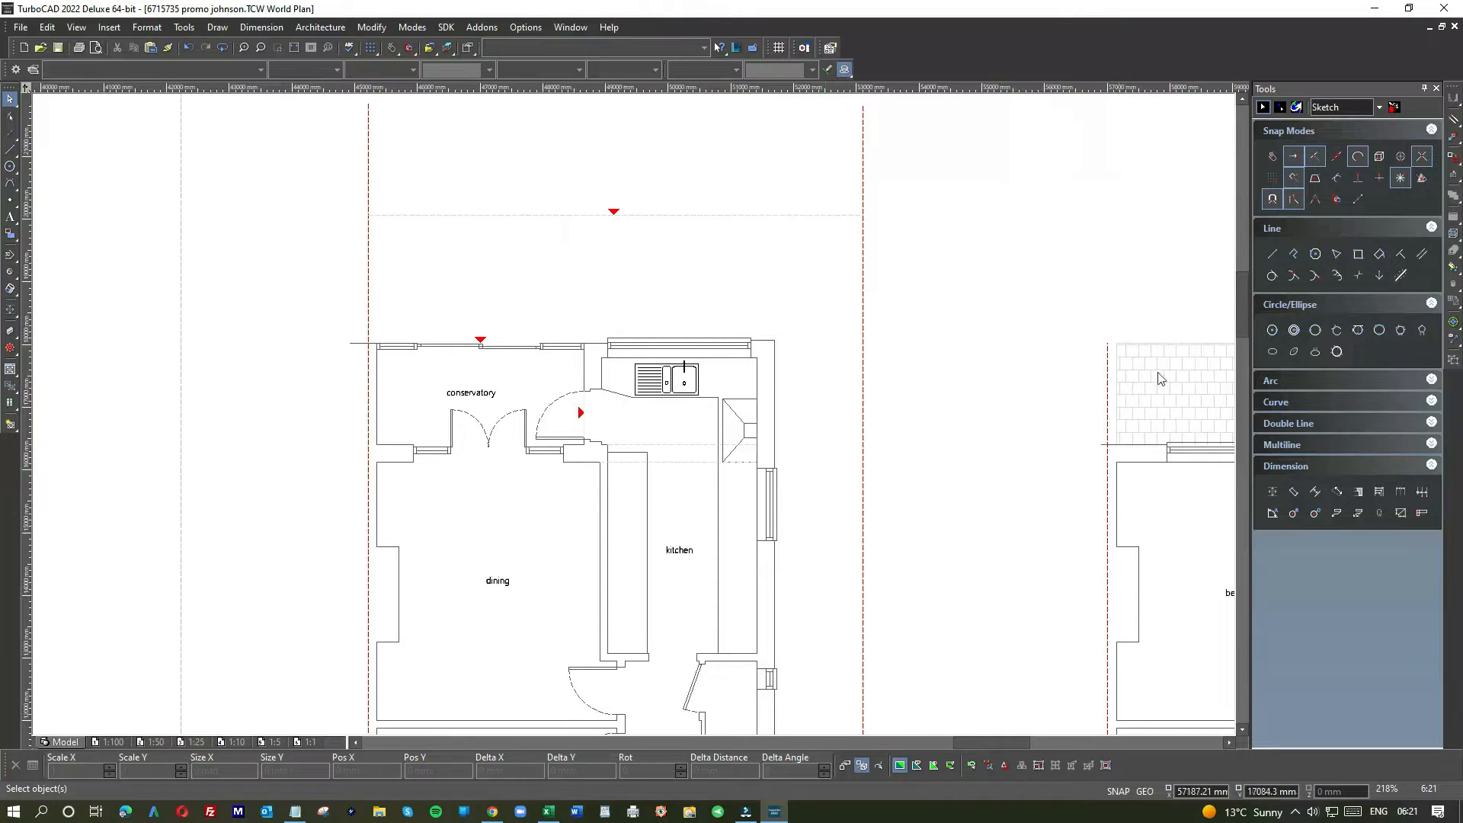
left_click_drag(1242, 278, 1236, 317)
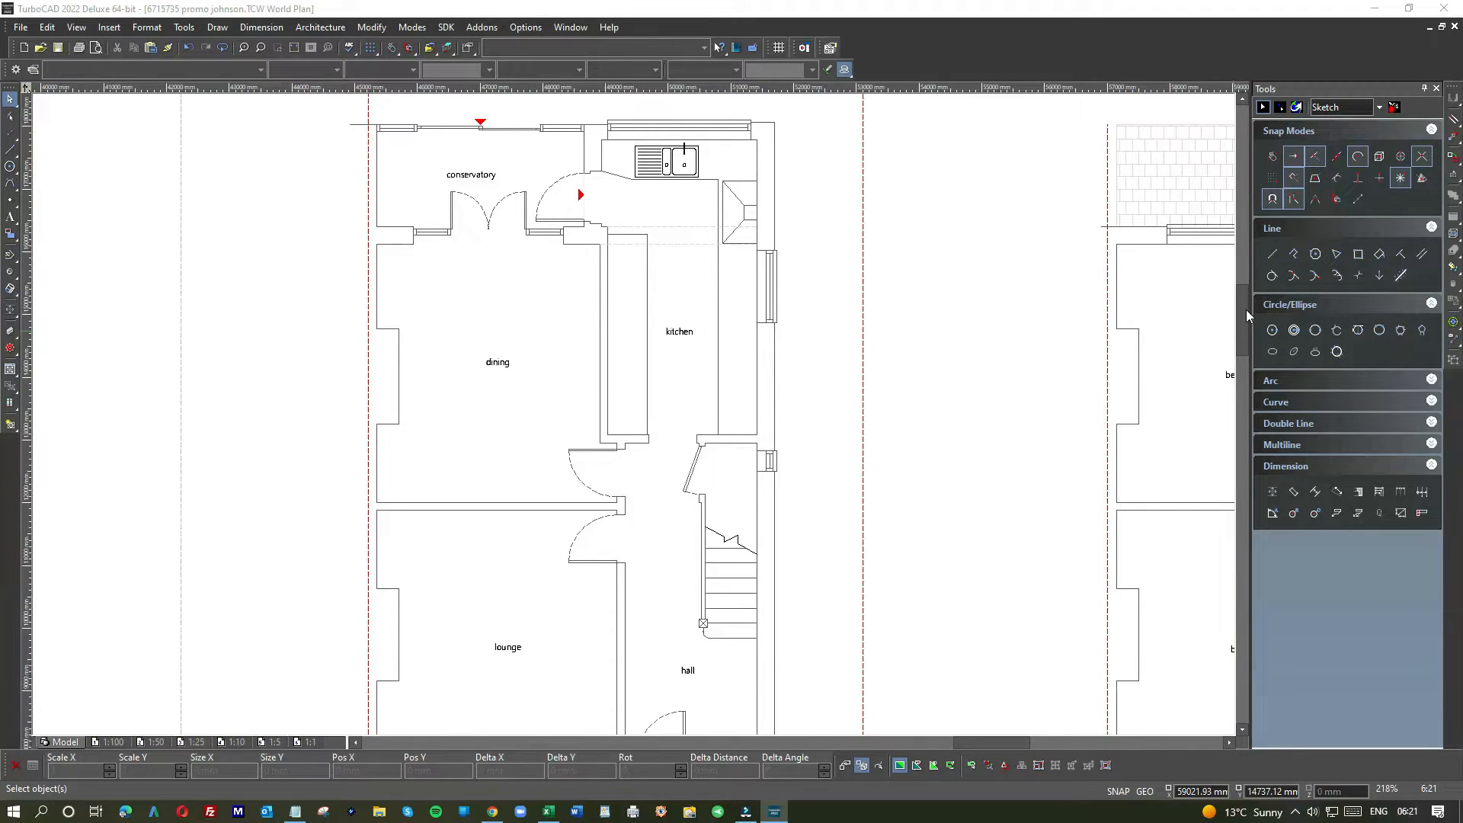
left_click_drag(1242, 307, 1237, 344)
Examine the existing first floor layout with its bedrooms, bath, w/c and landing, plus the adjacent roof plan
left_click_drag(979, 744, 1104, 761)
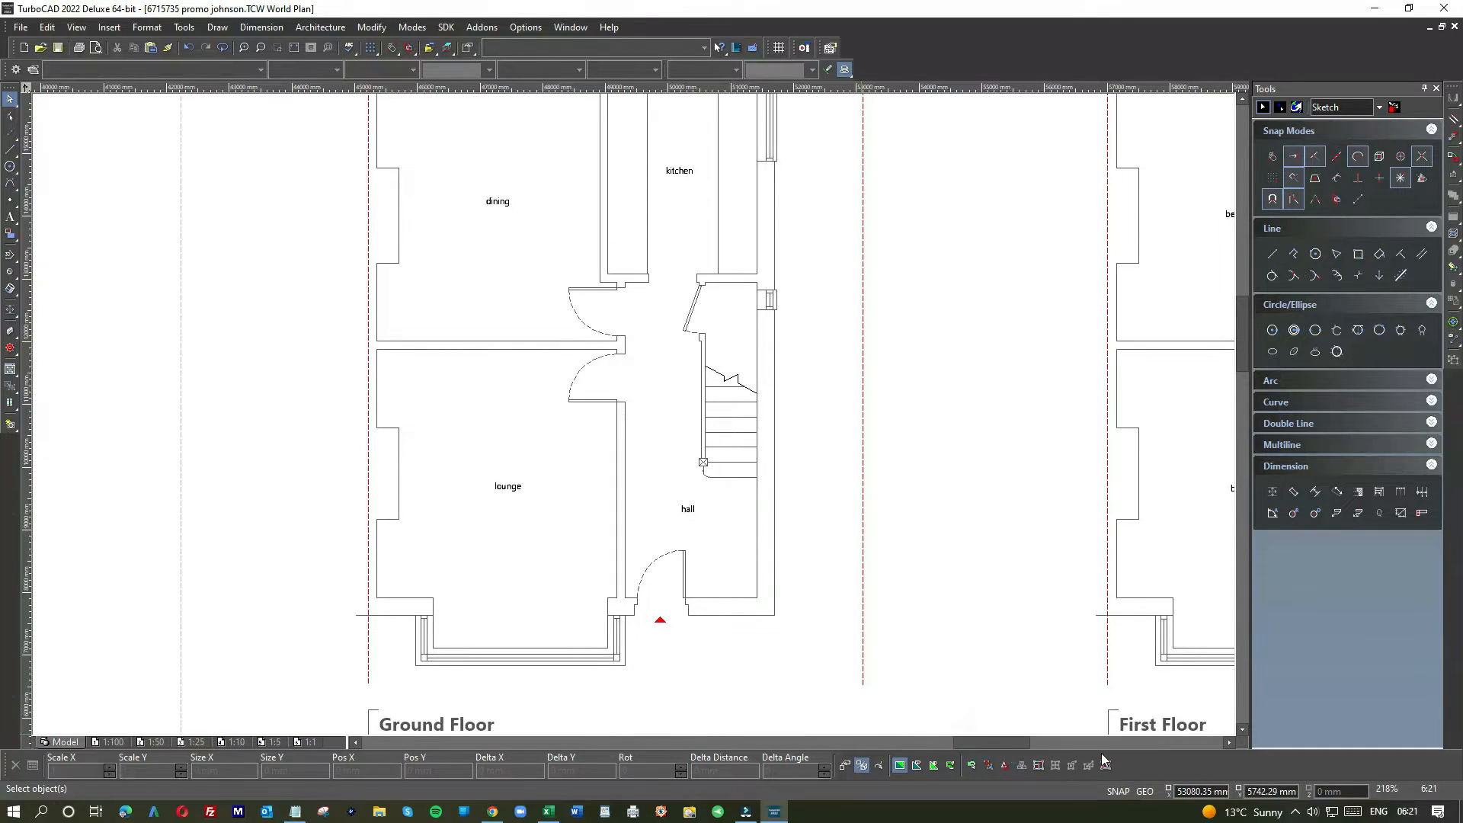
left_click_drag(1227, 746, 1227, 746)
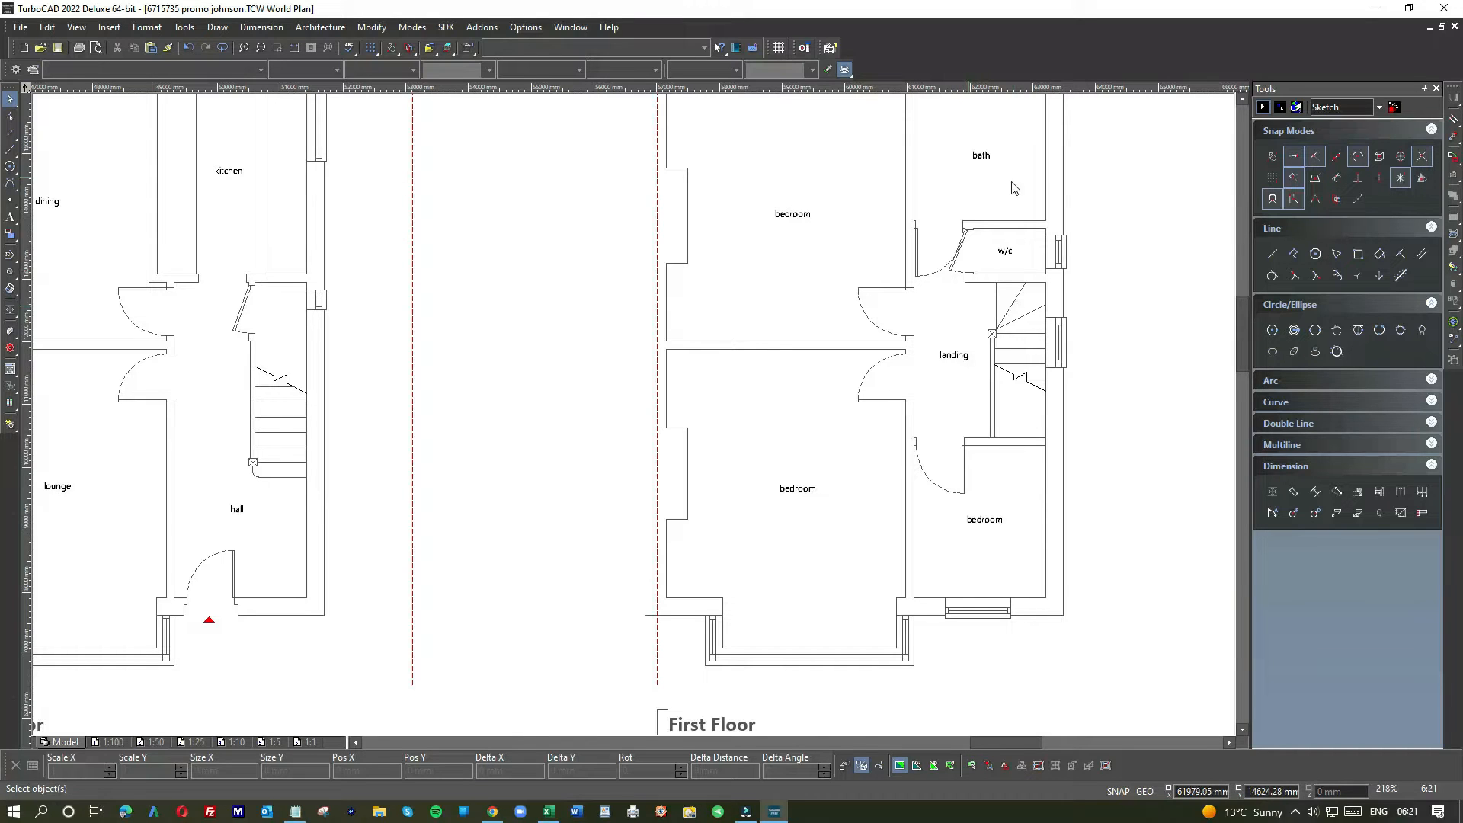
left_click_drag(1244, 326, 1244, 310)
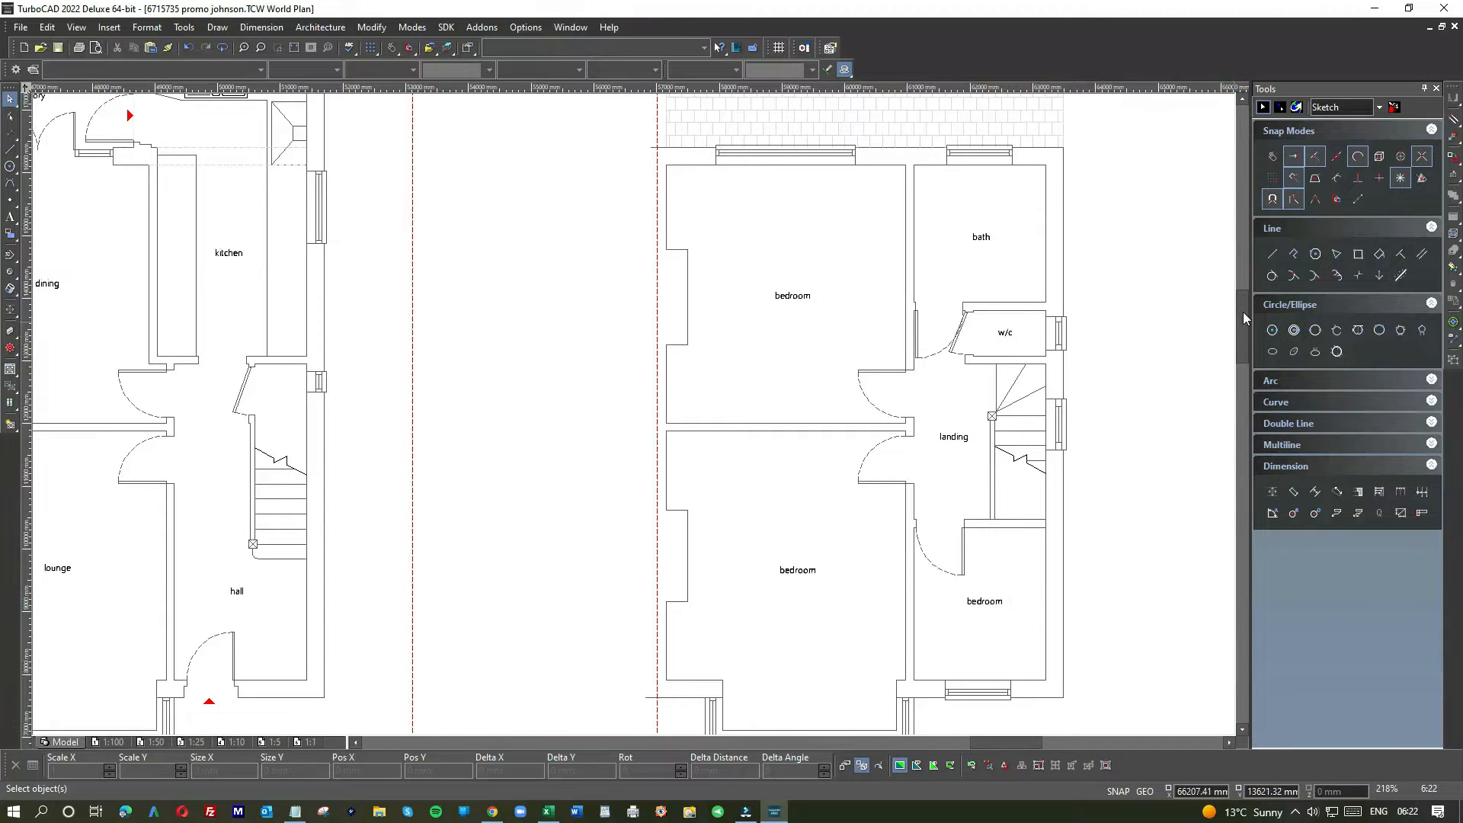
left_click_drag(1242, 313, 1240, 283)
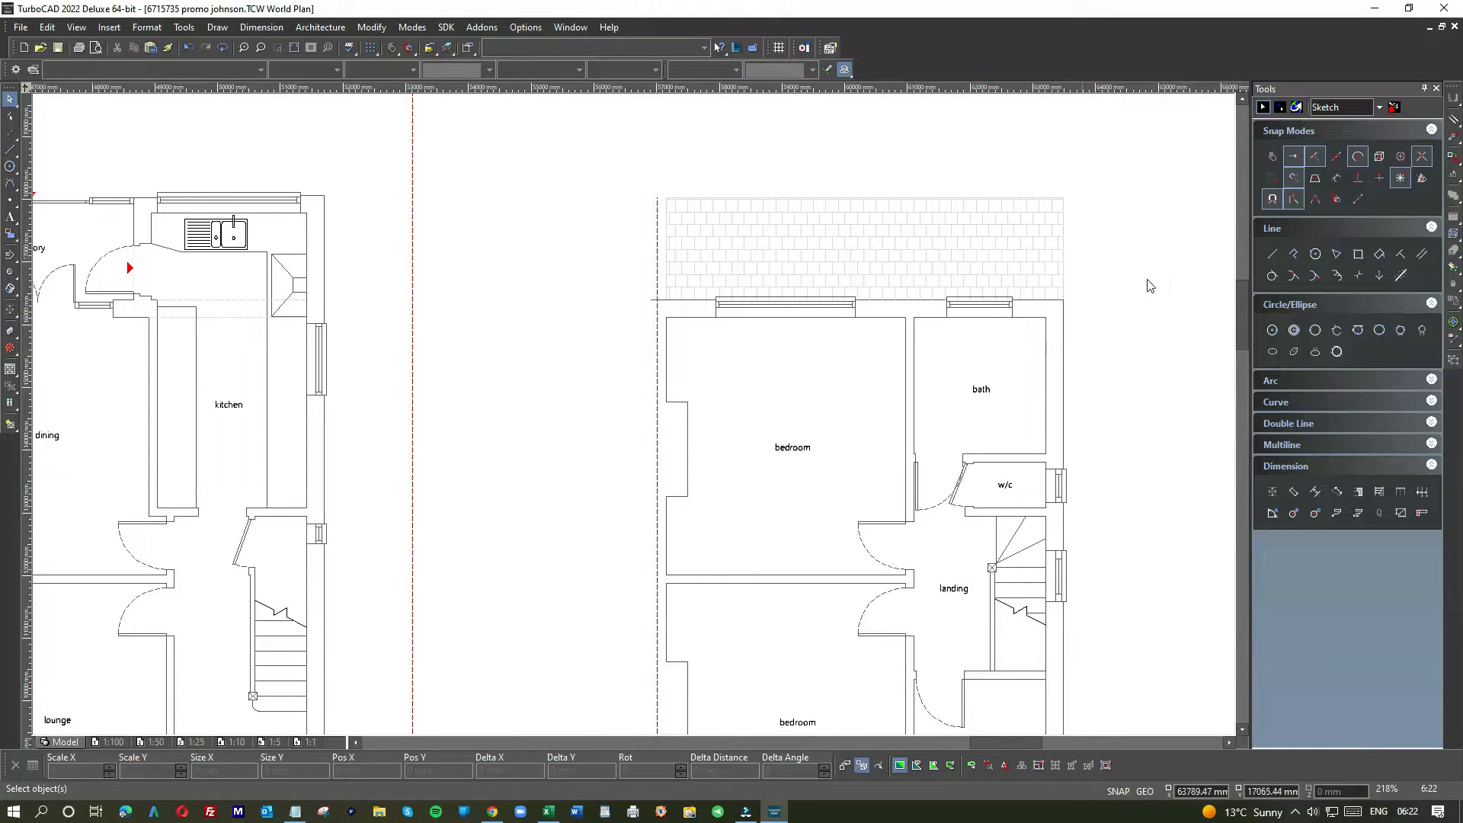
scroll(1246, 295, "down", 1)
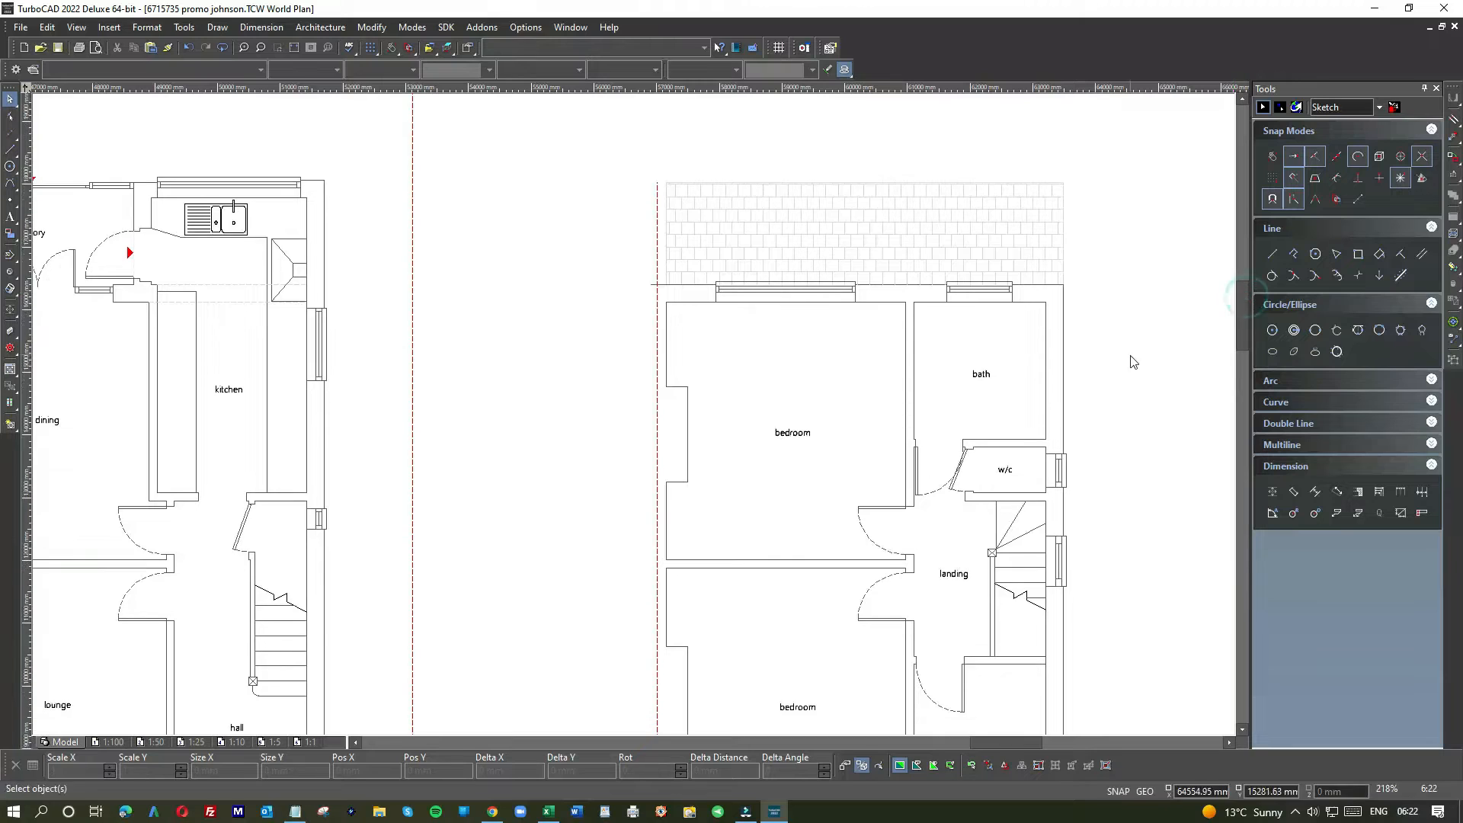
scroll(630, 418, "down", 8)
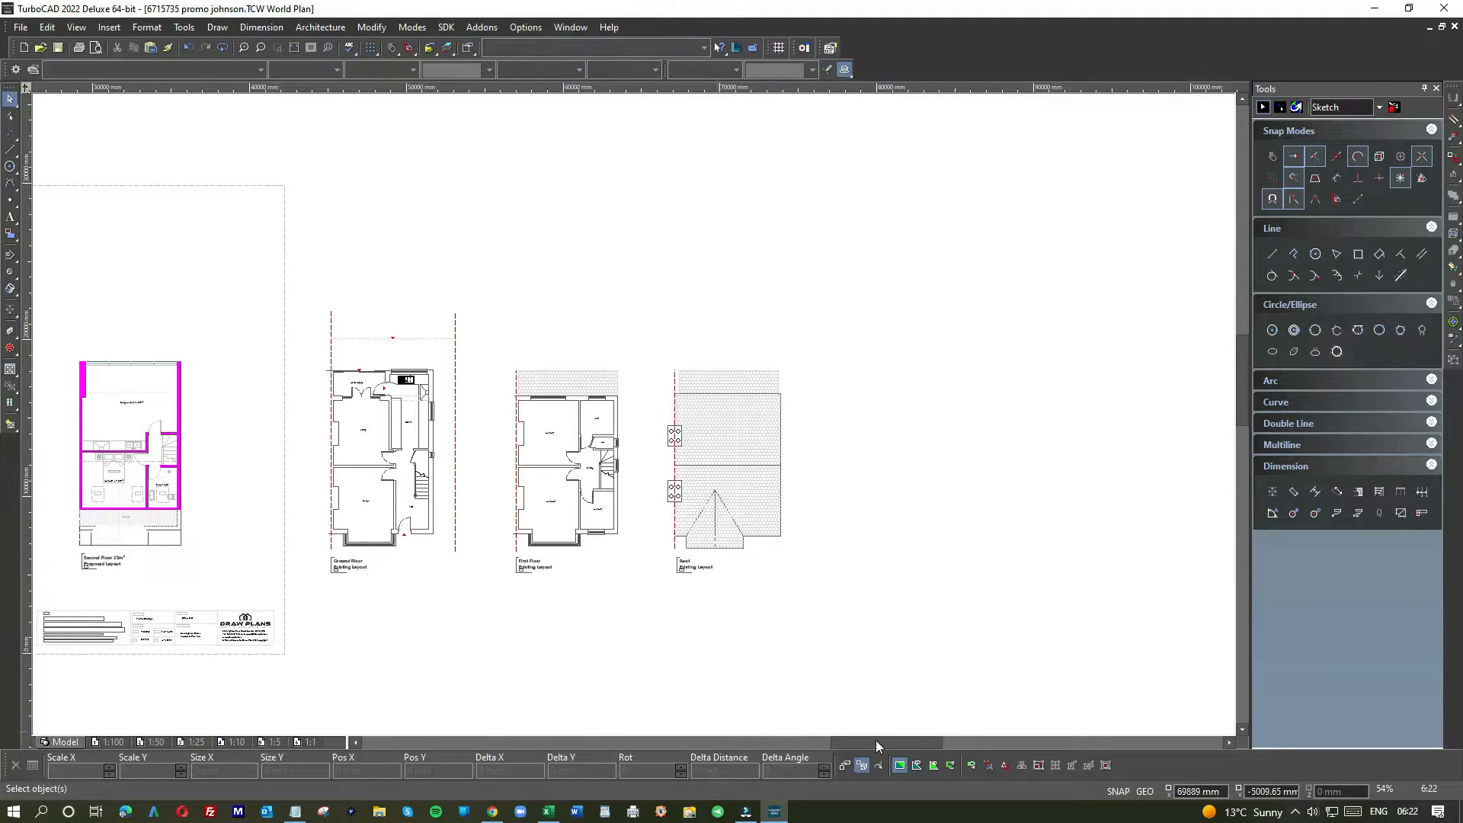
Place a copy of the proposed ground floor plan in the empty space below the drawing sheet
left_click_drag(875, 739, 847, 738)
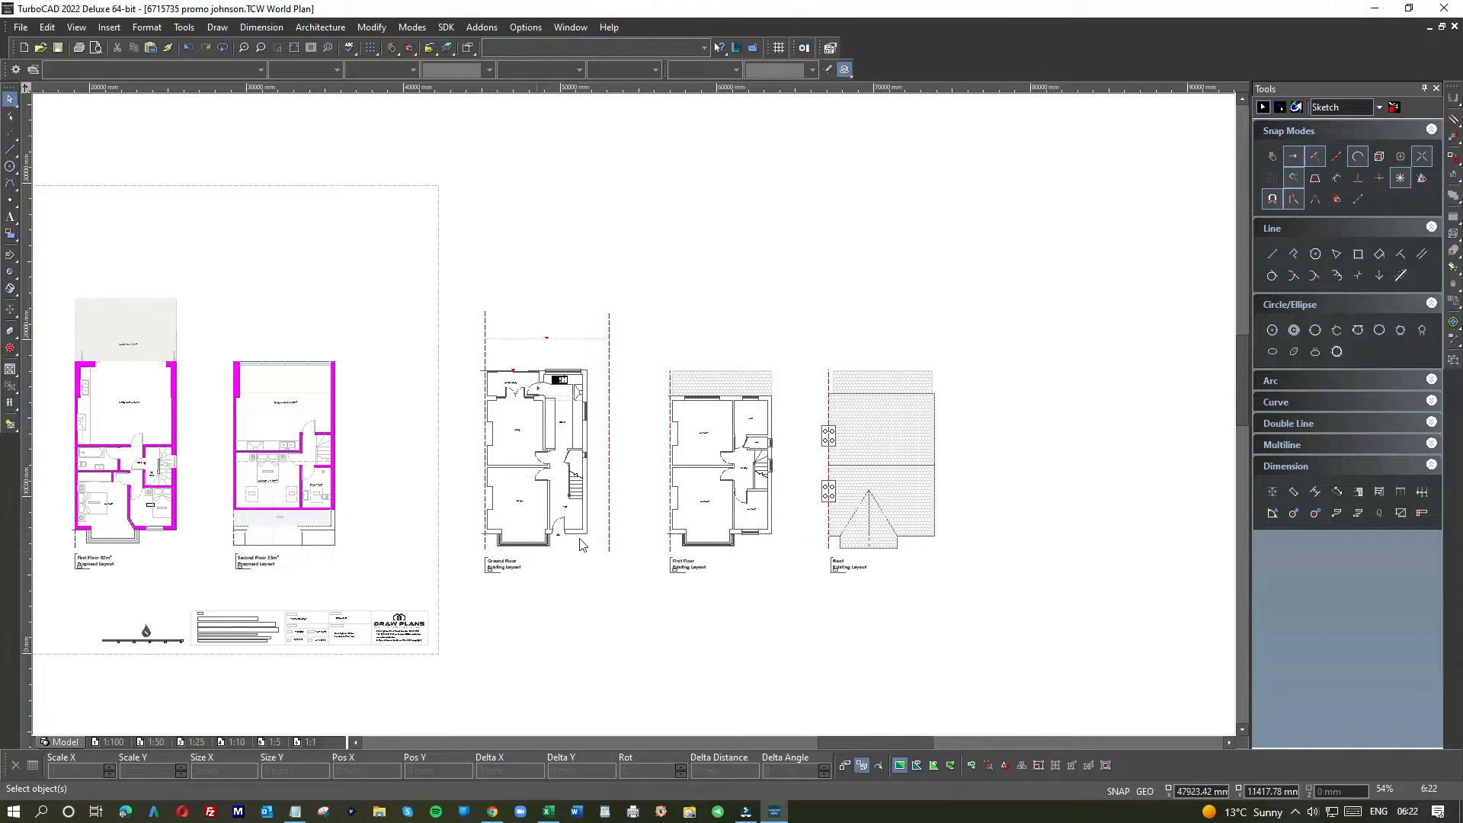
left_click_drag(866, 738, 752, 733)
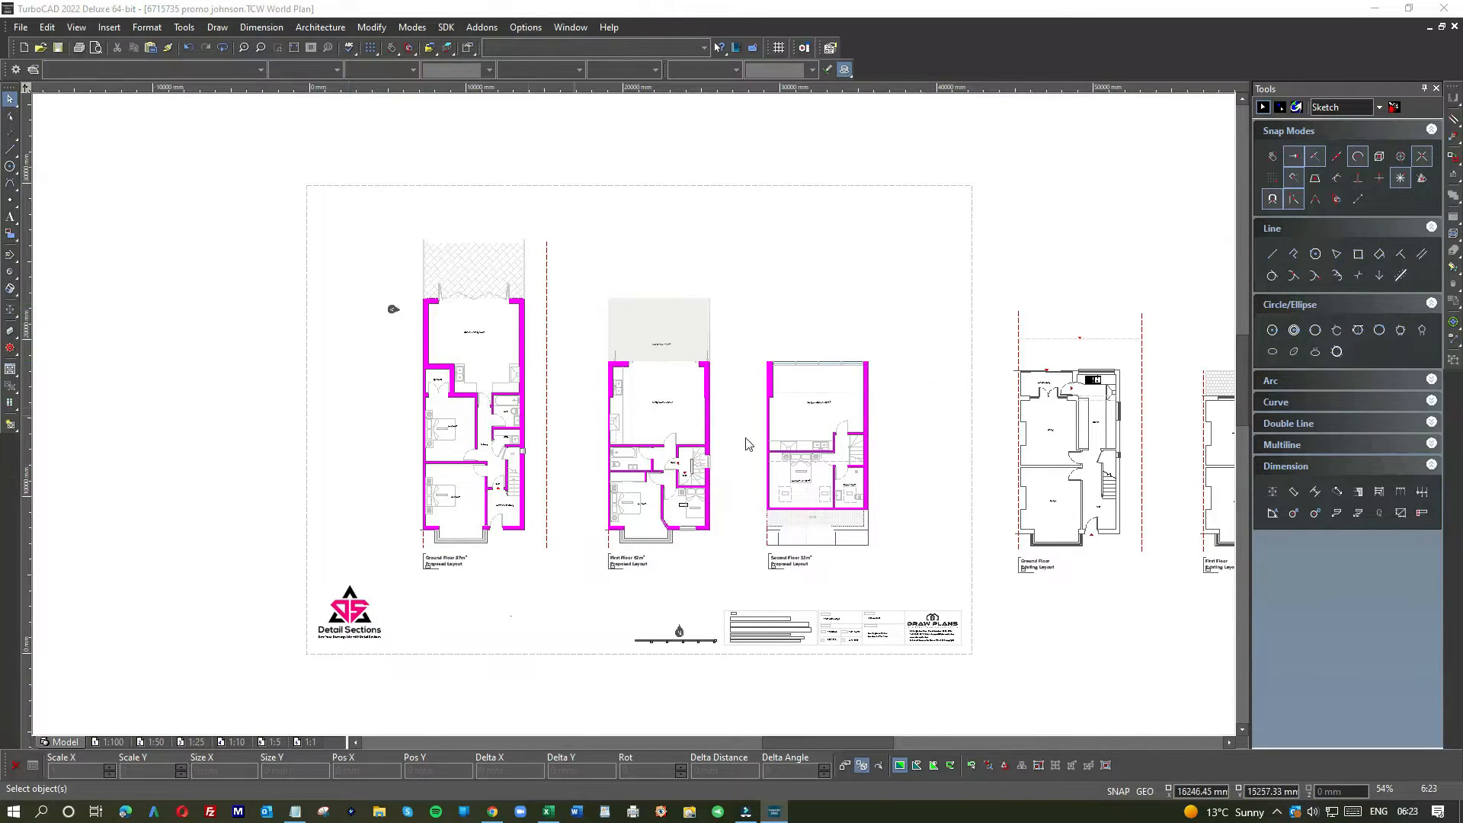
scroll(867, 454, "down", 2)
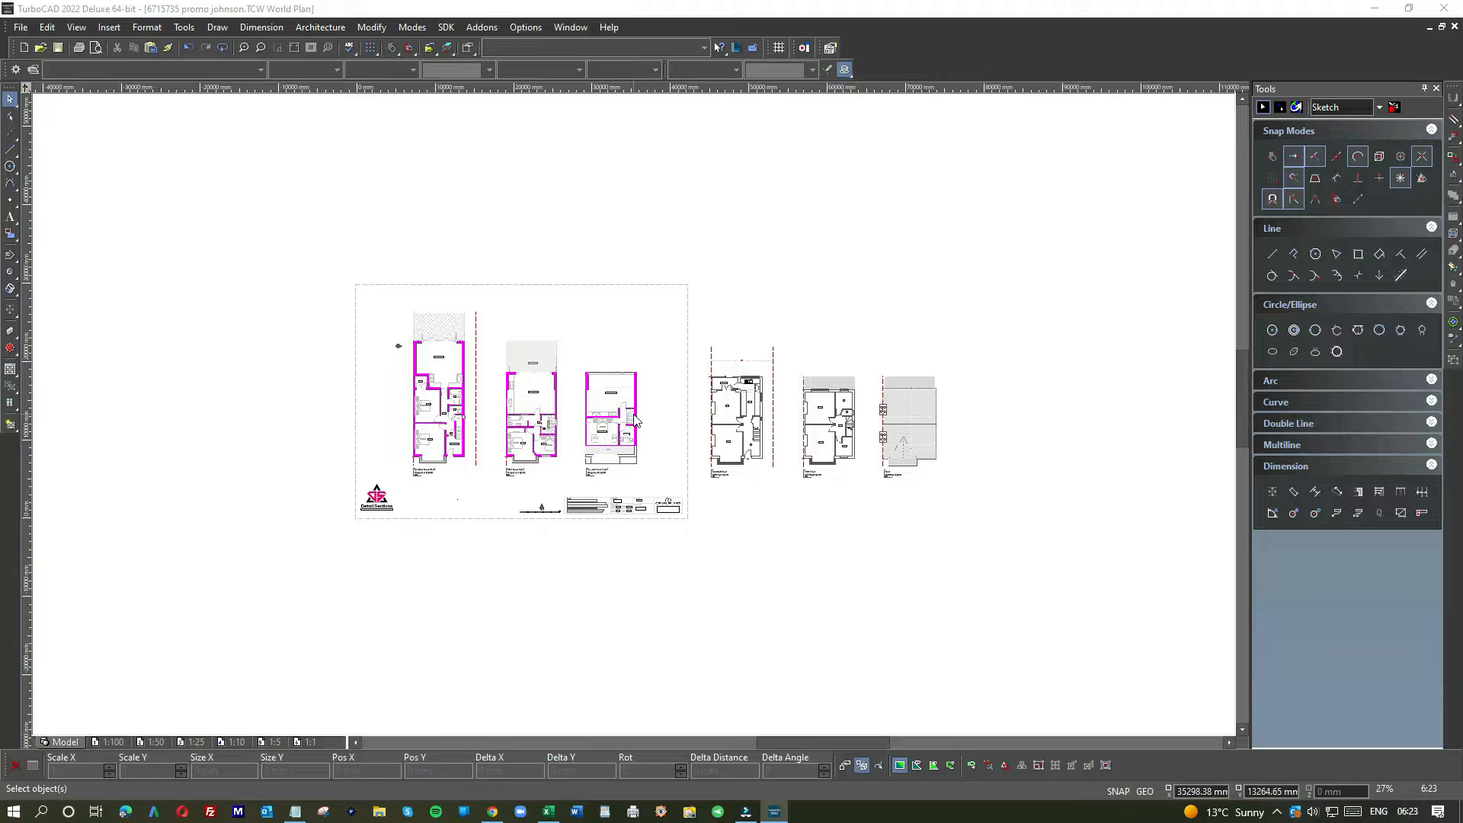
left_click(403, 305)
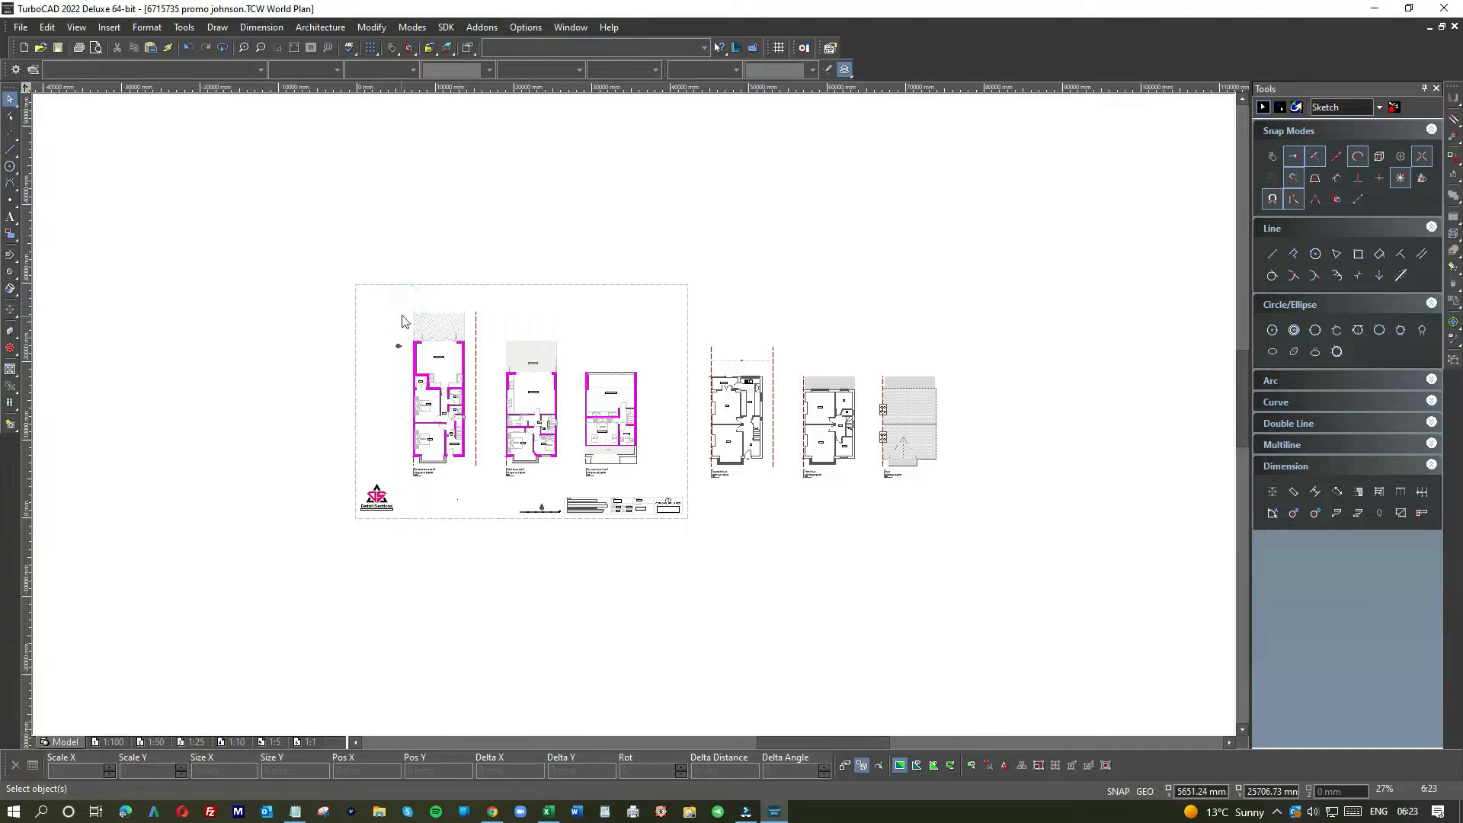
left_click_drag(454, 340, 474, 494)
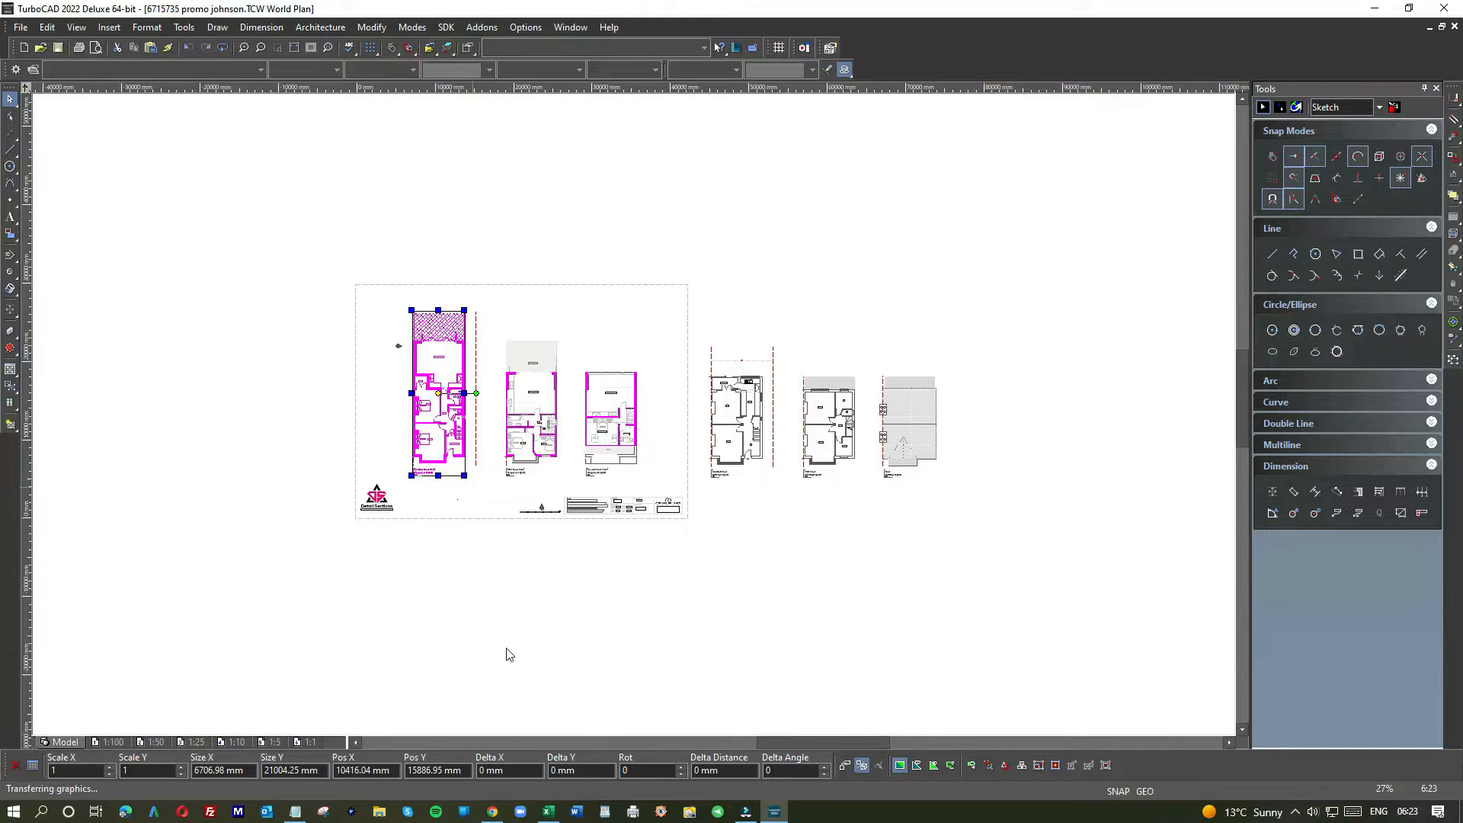
left_click(605, 593)
left_click(633, 414)
left_click(652, 624)
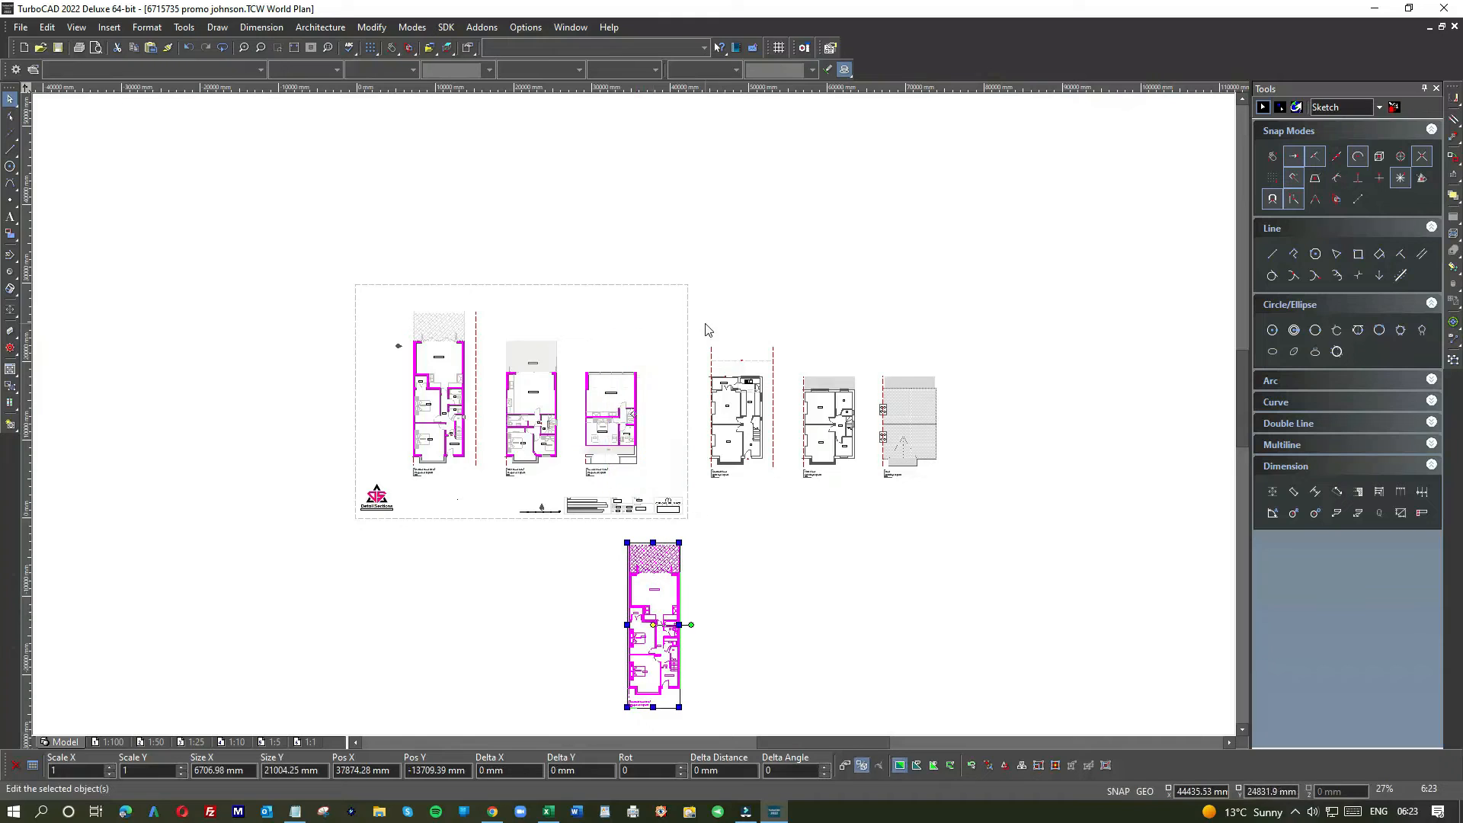
Move the existing ground floor plan with its boundary lines beside the copied proposed ground floor plan
left_click_drag(697, 326, 800, 509)
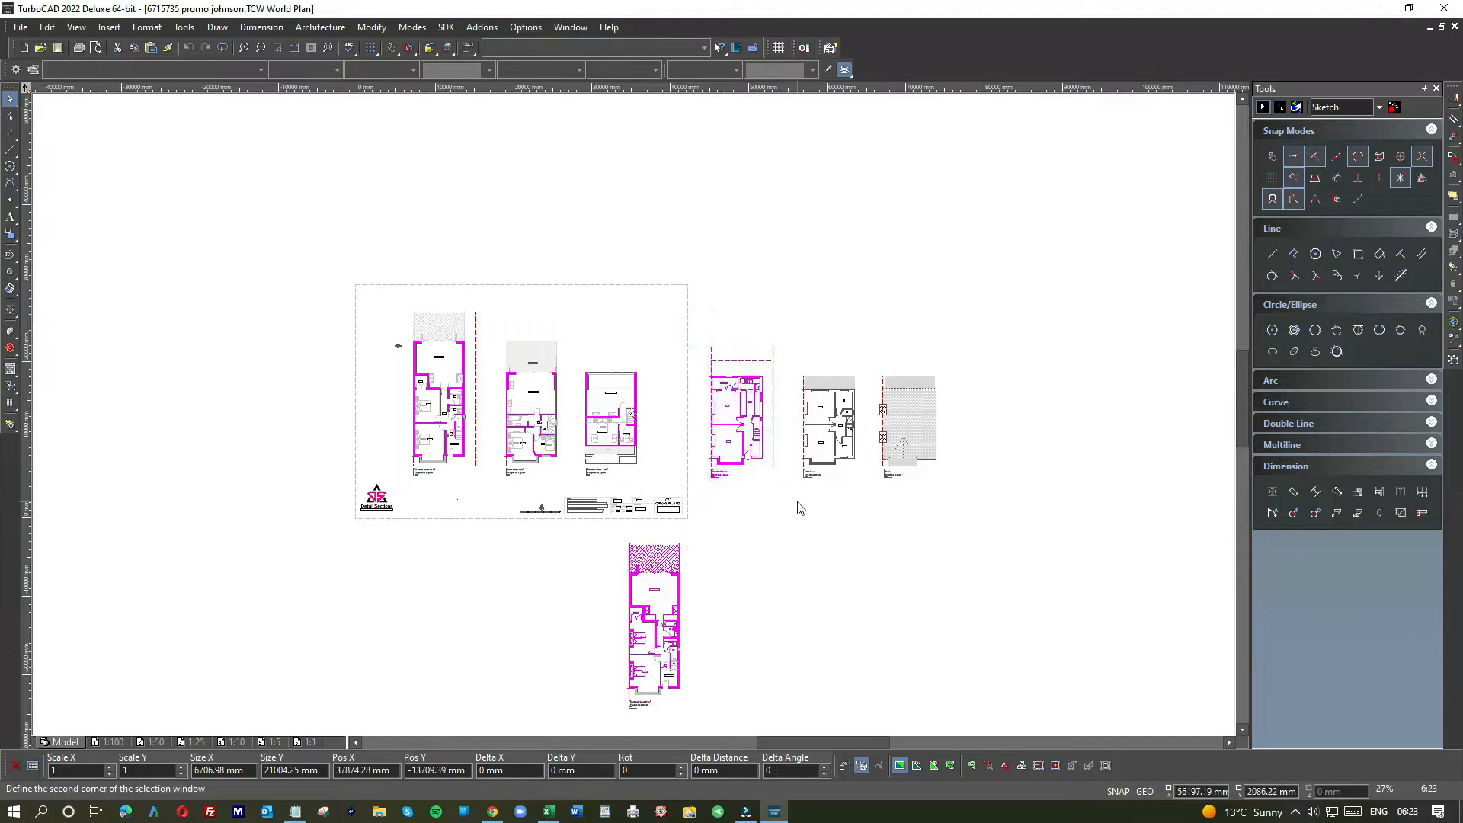
left_click(733, 406)
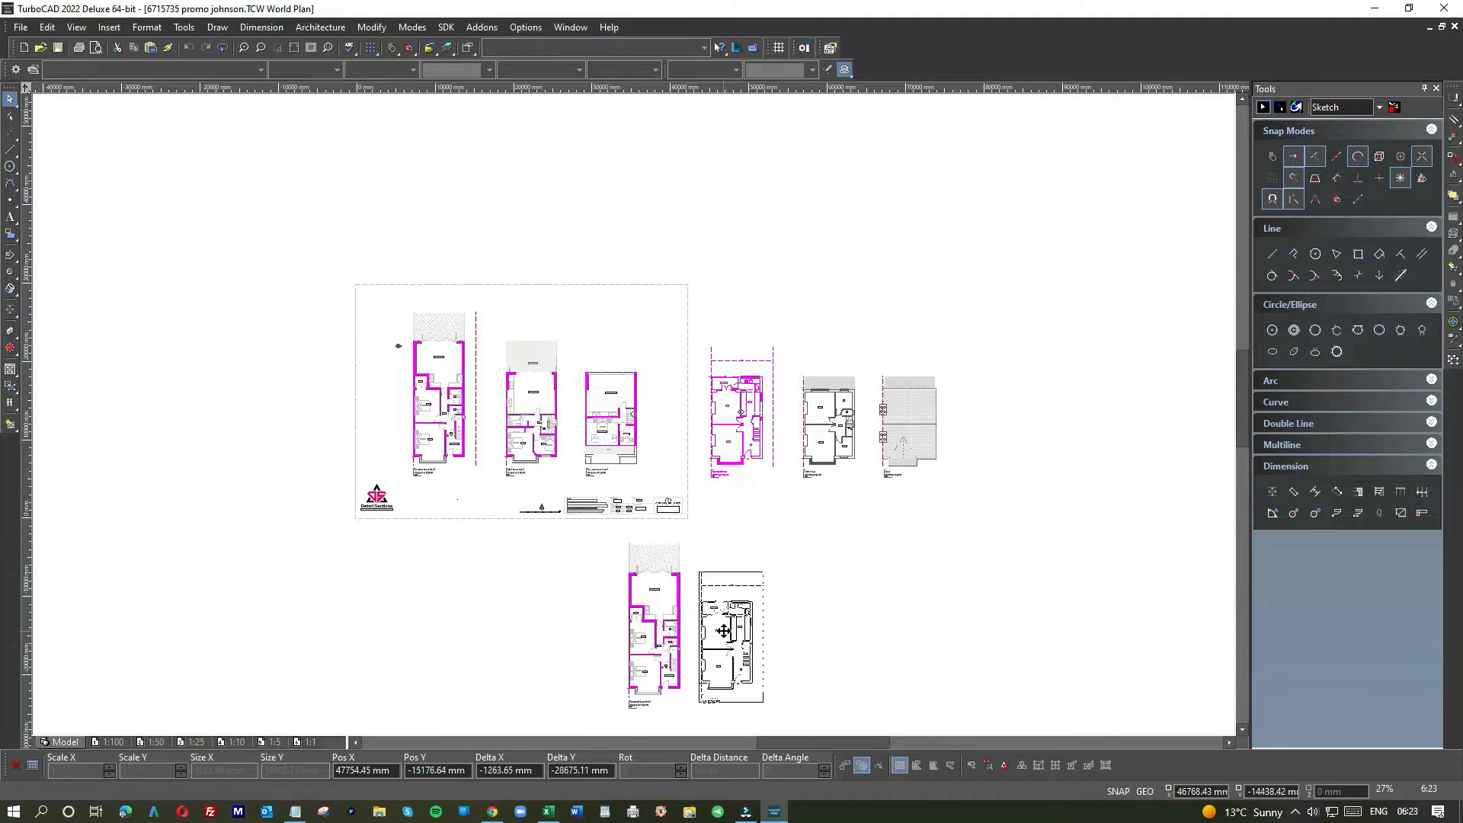
left_click(719, 627)
left_click(809, 666)
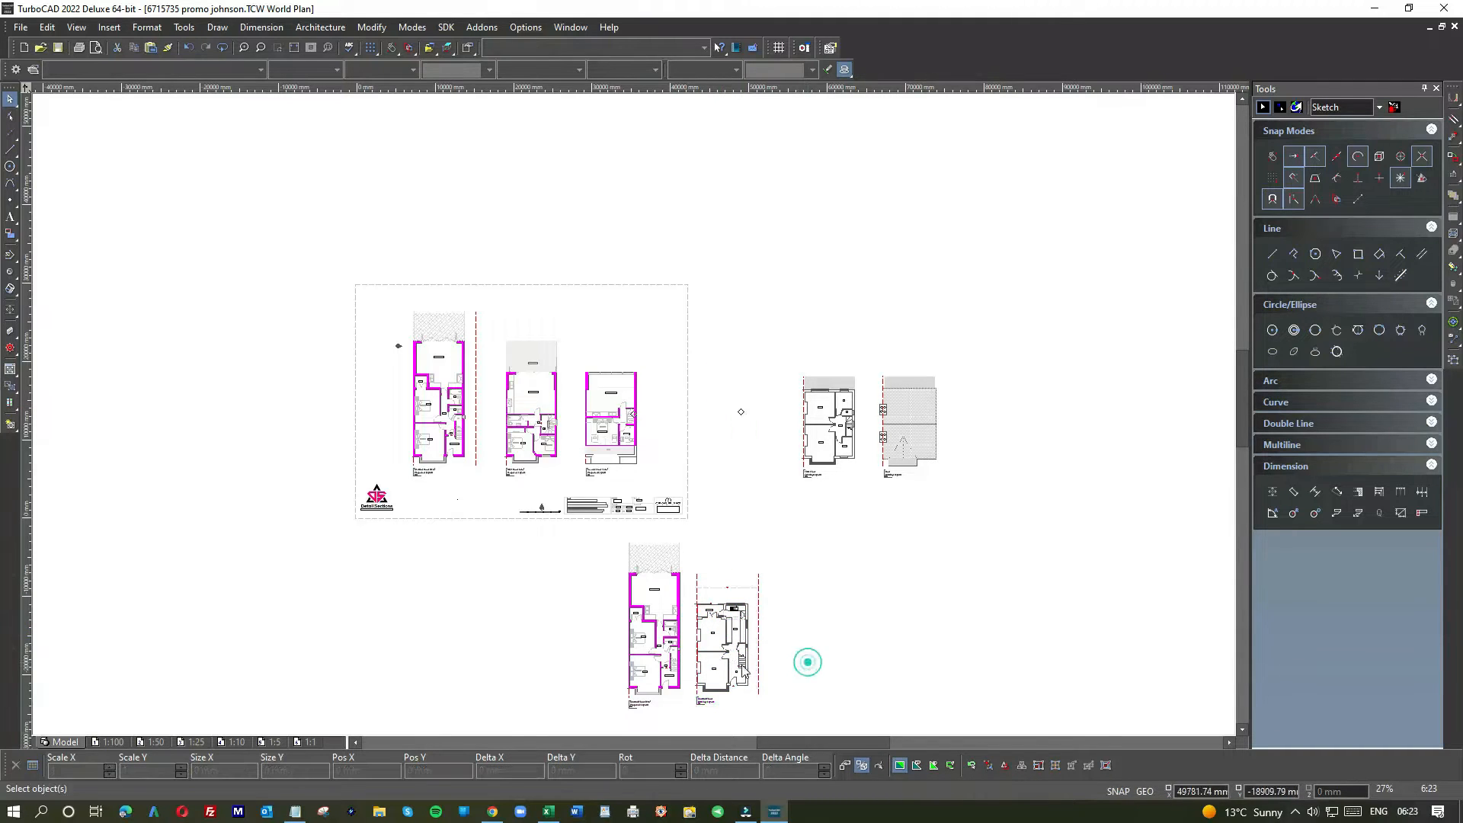
Compare the proposed and existing ground floor plans side by side, examining the hallway, bath, utility, bedrooms and lightwell
scroll(806, 660, "up", 5)
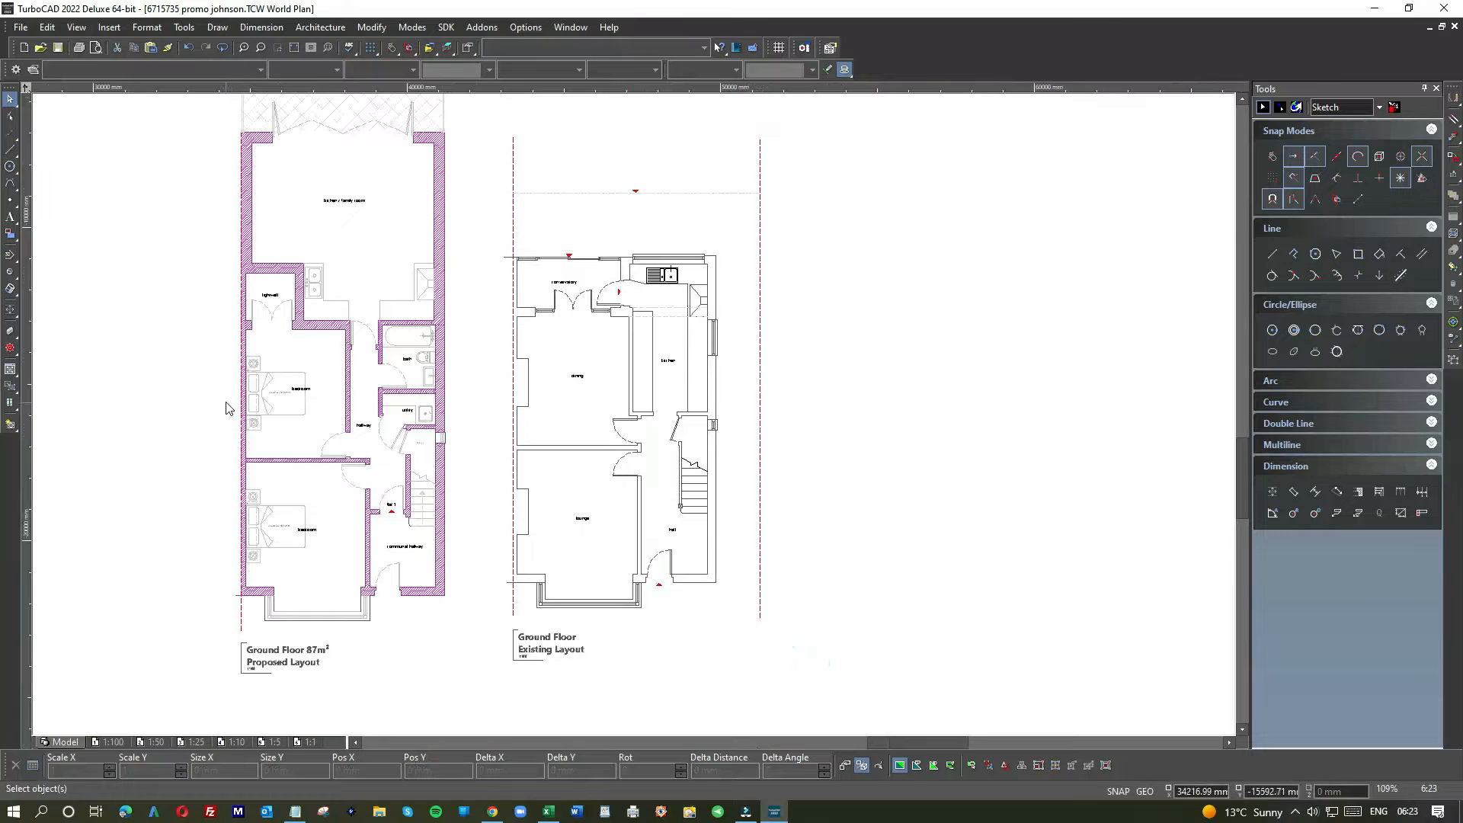
left_click(171, 396)
left_click(861, 481)
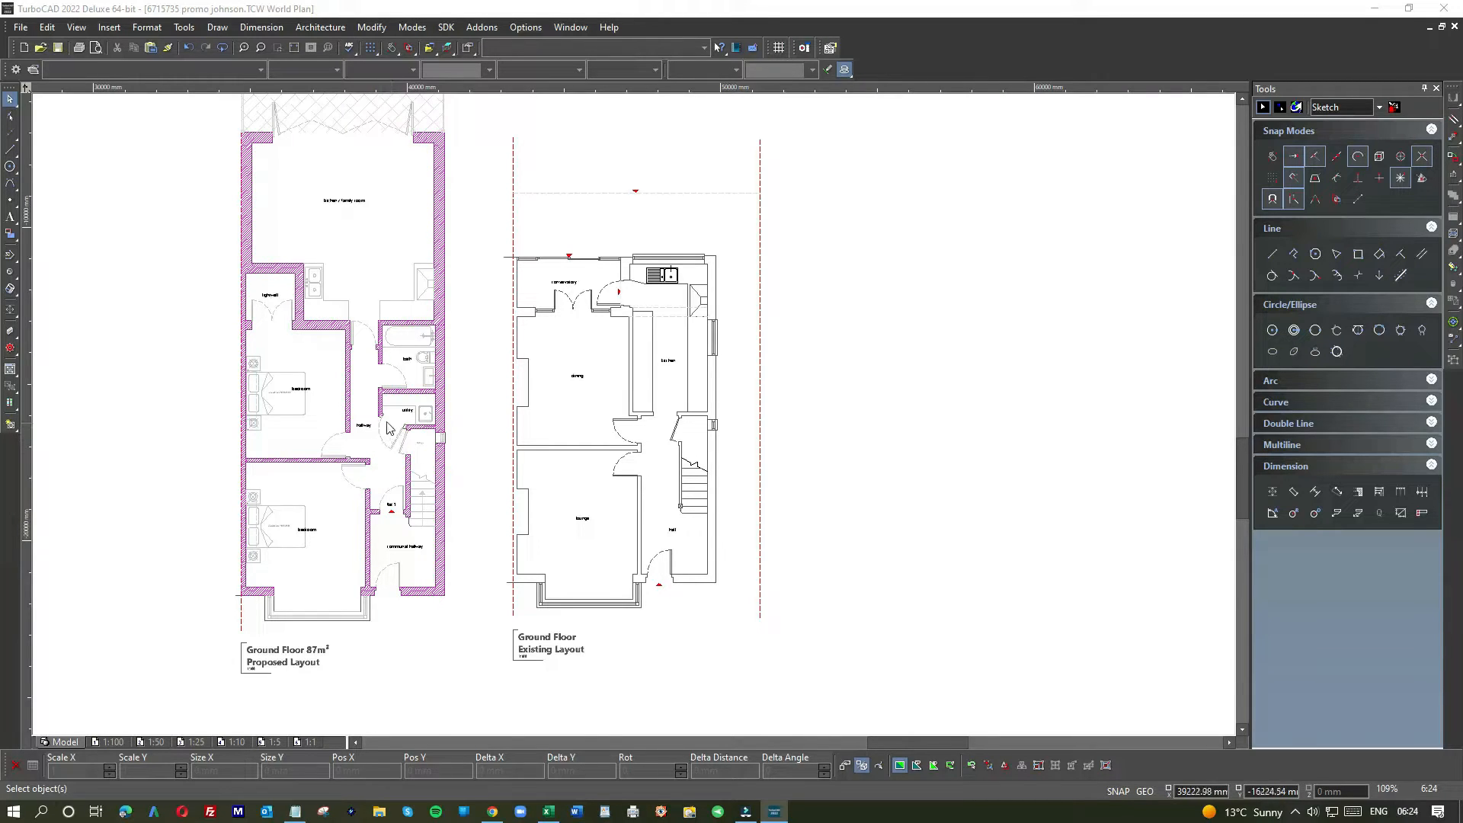
scroll(395, 424, "up", 2)
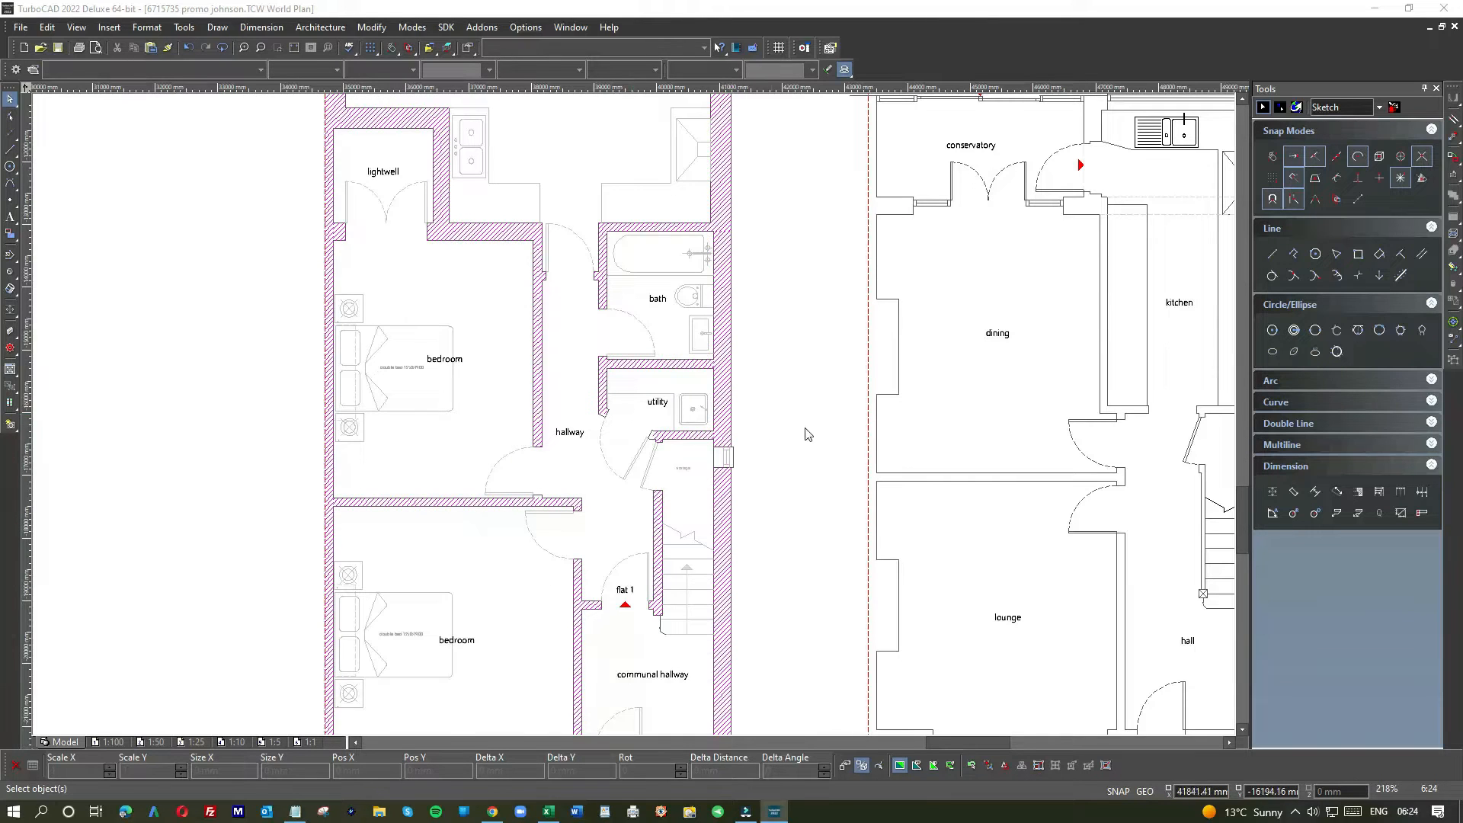
left_click_drag(954, 741, 967, 744)
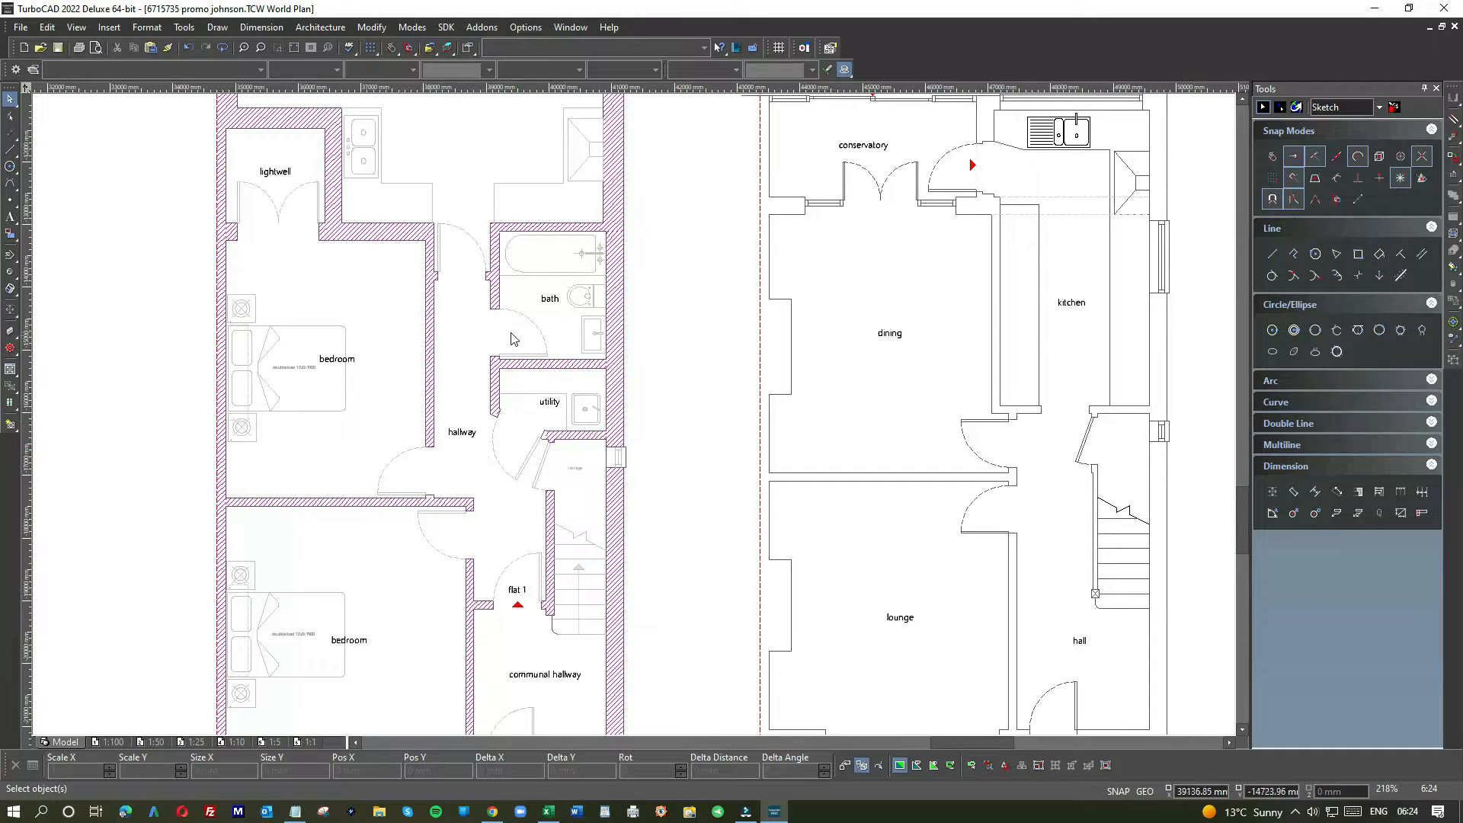
scroll(428, 419, "down", 1)
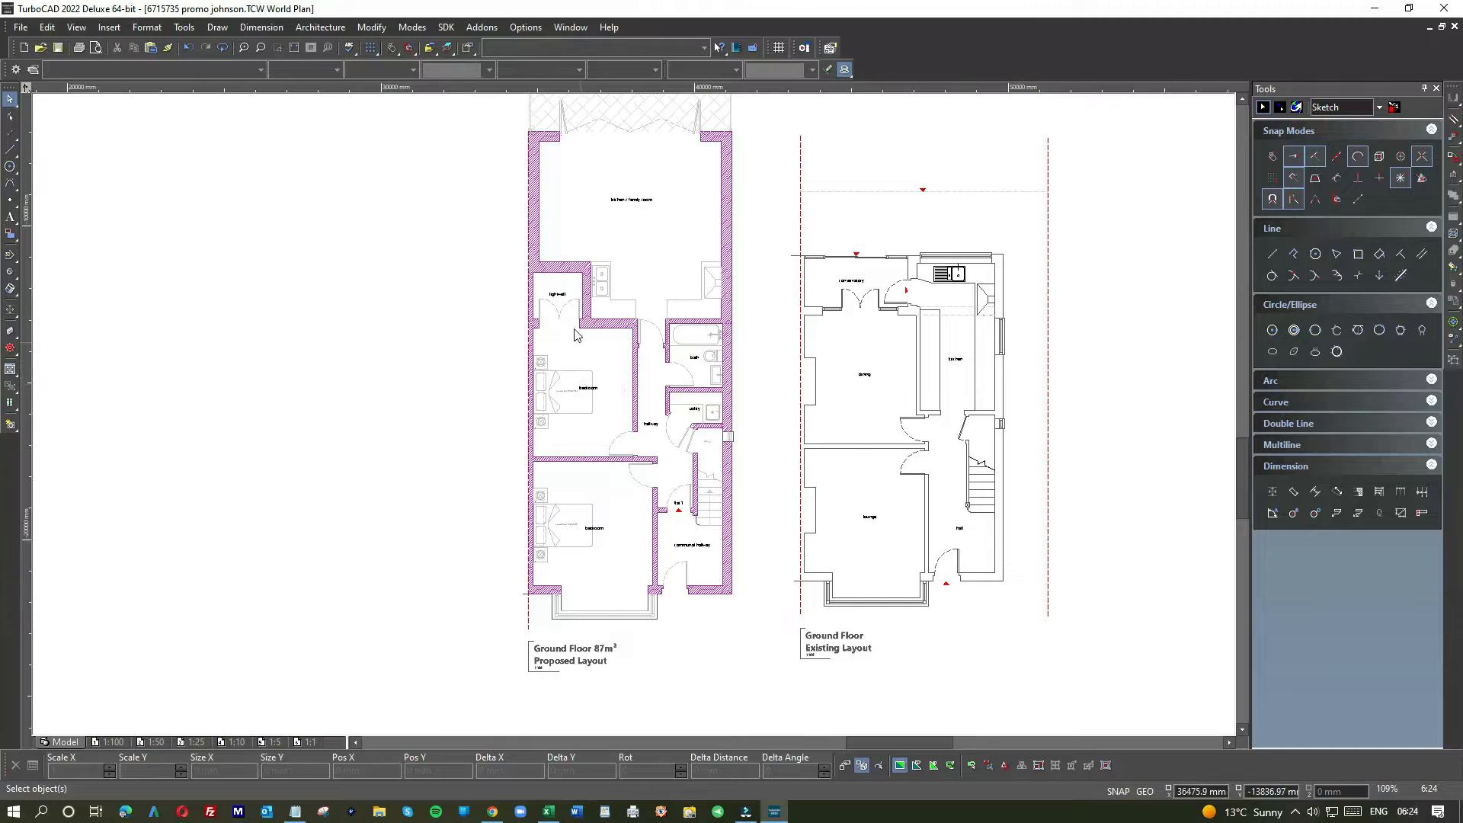
scroll(564, 317, "up", 3)
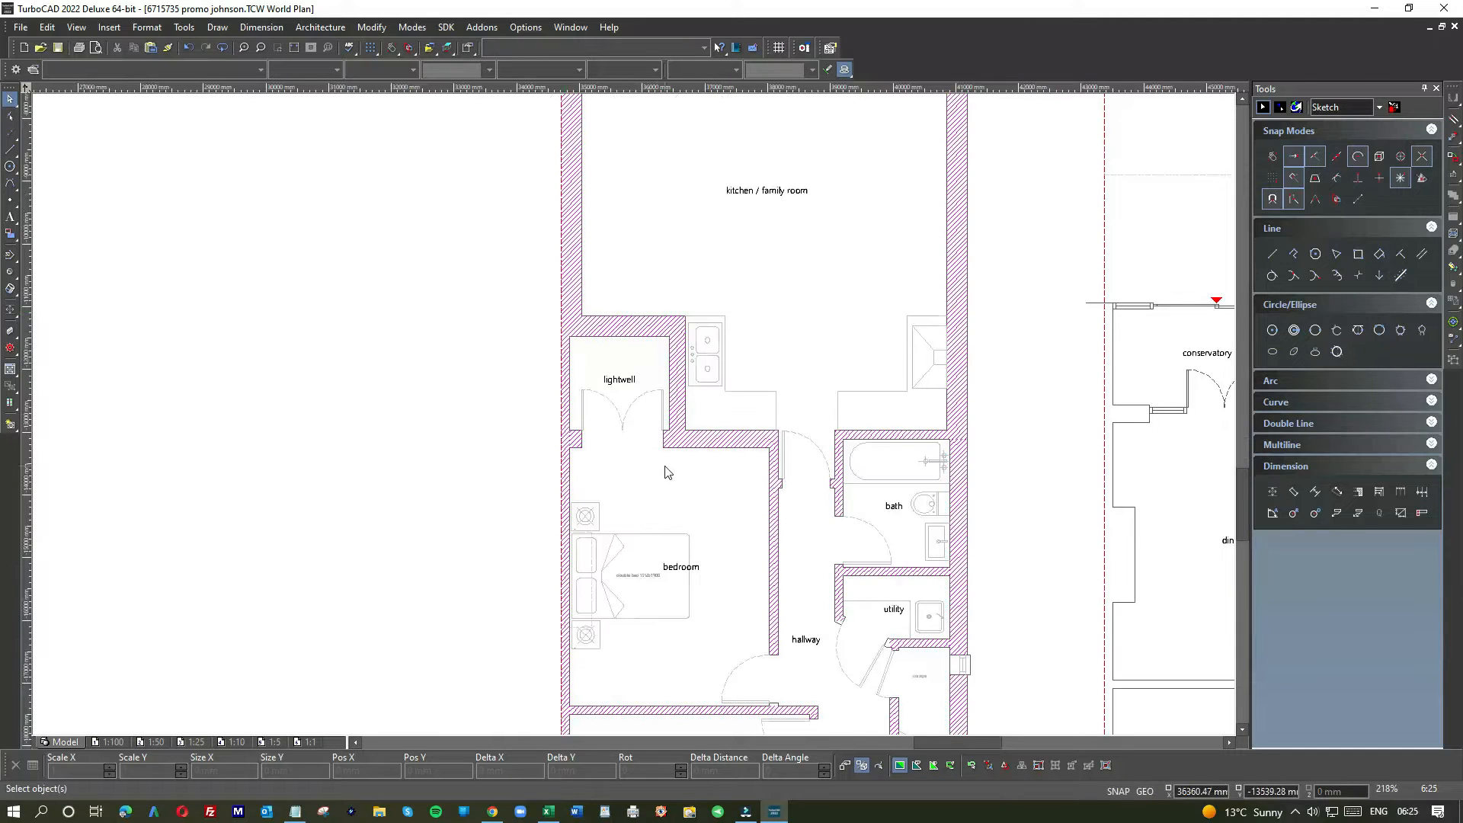
Examine the sink, hob and worktops in the kitchen / family room of the copied proposed ground floor plan
scroll(975, 480, "down", 3)
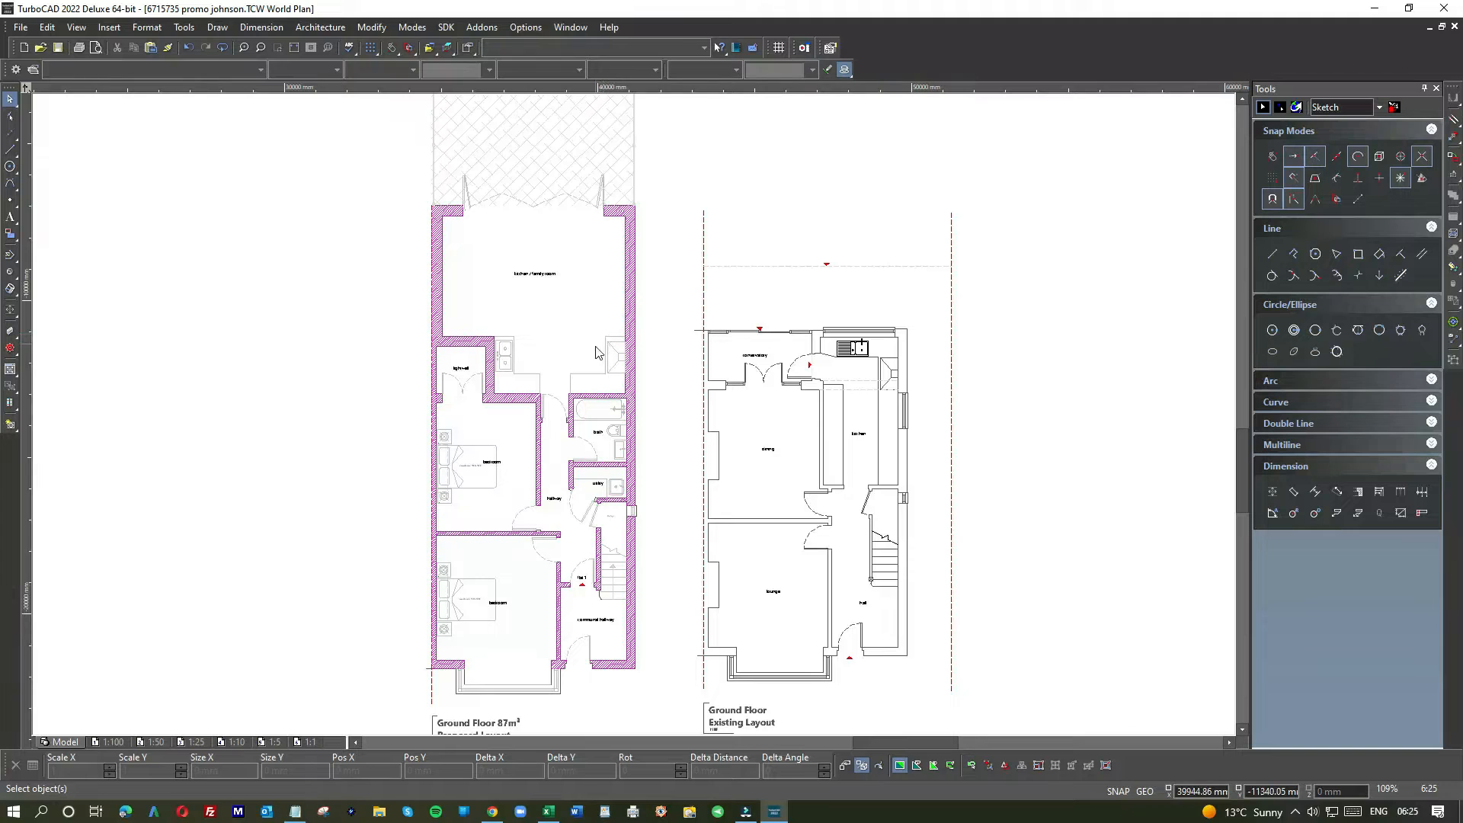
scroll(601, 349, "up", 4)
left_click(649, 424)
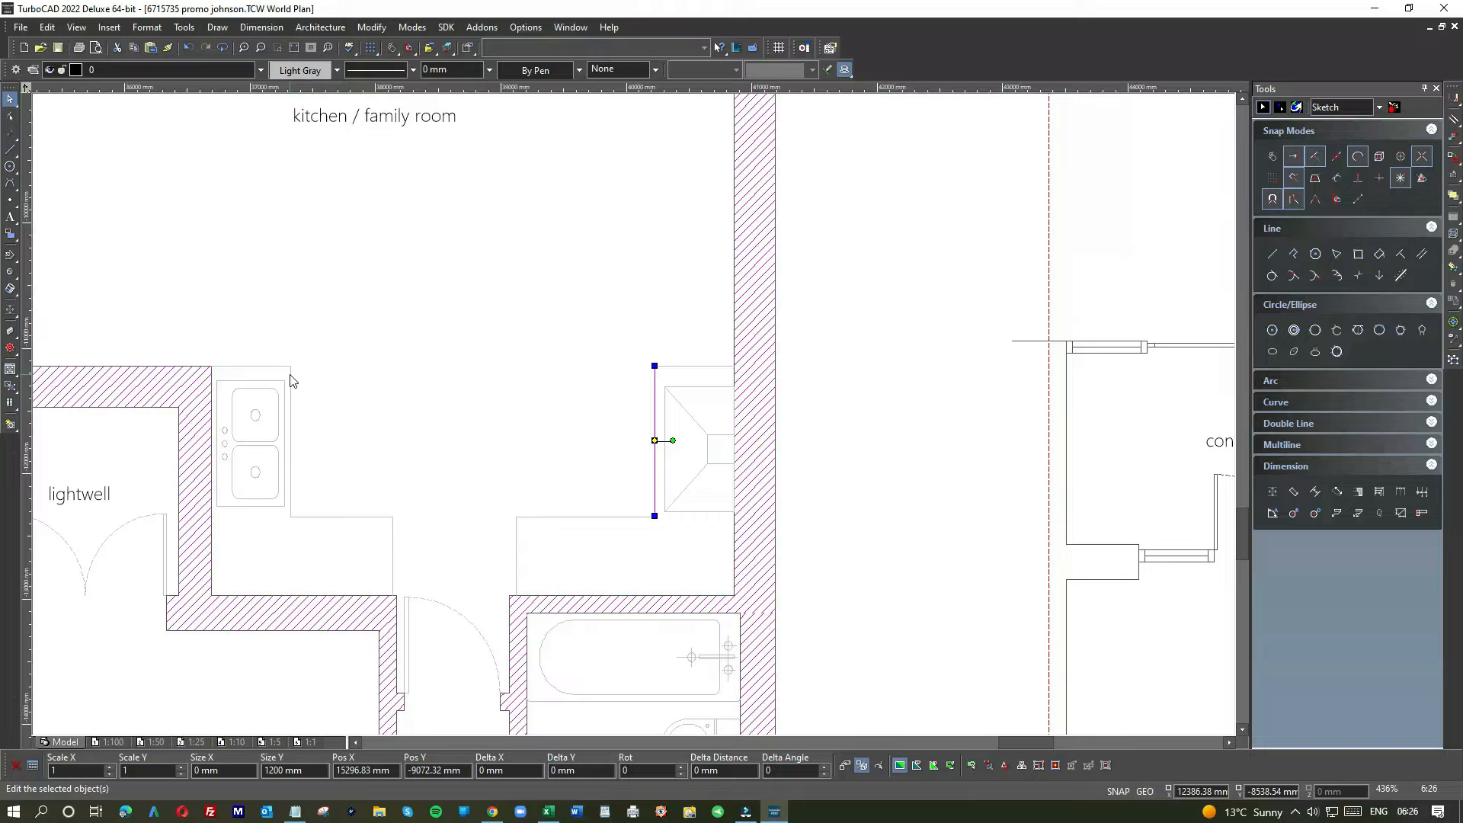
scroll(304, 378, "down", 1)
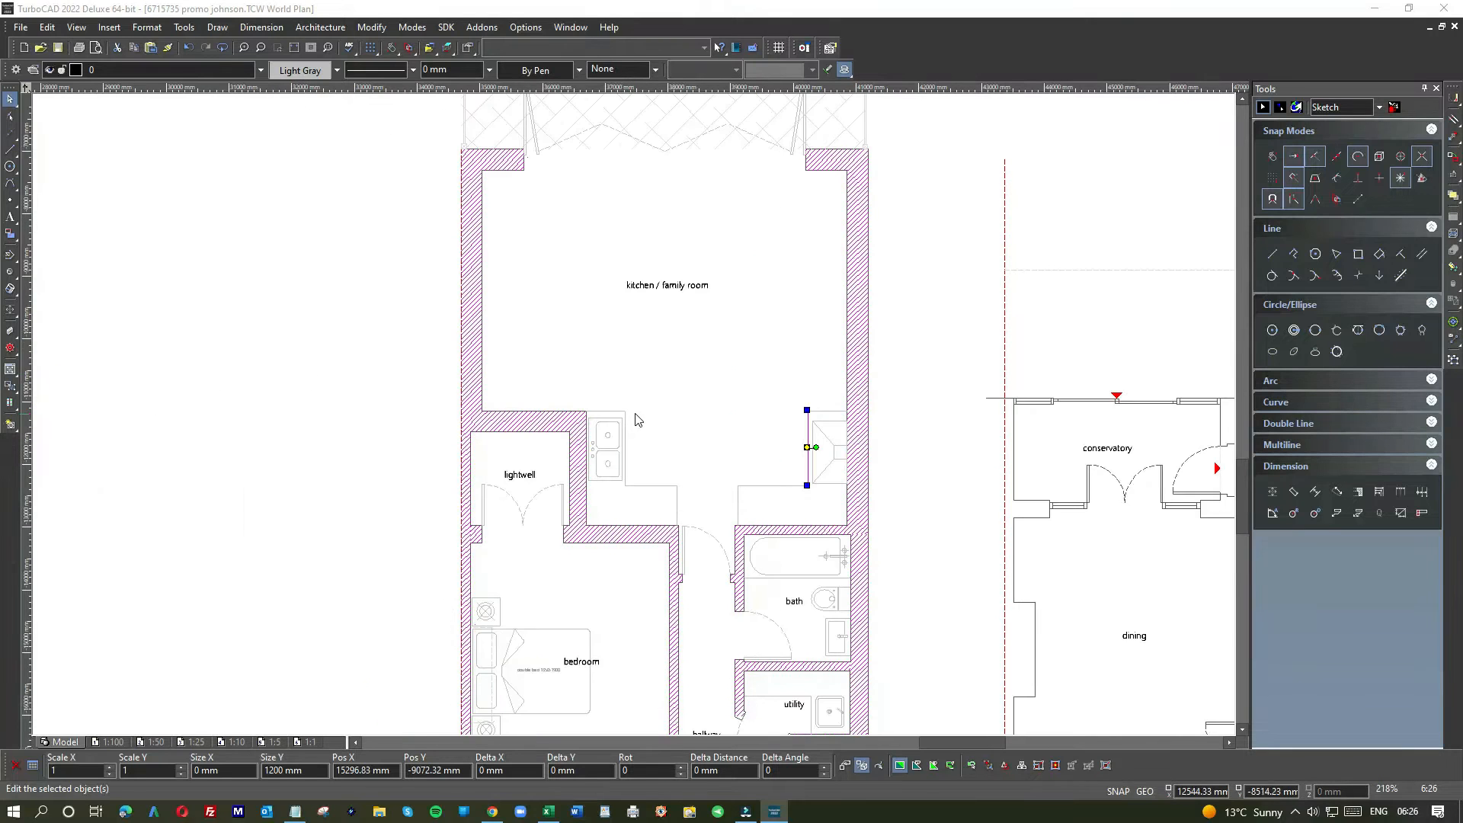
scroll(702, 405, "down", 1)
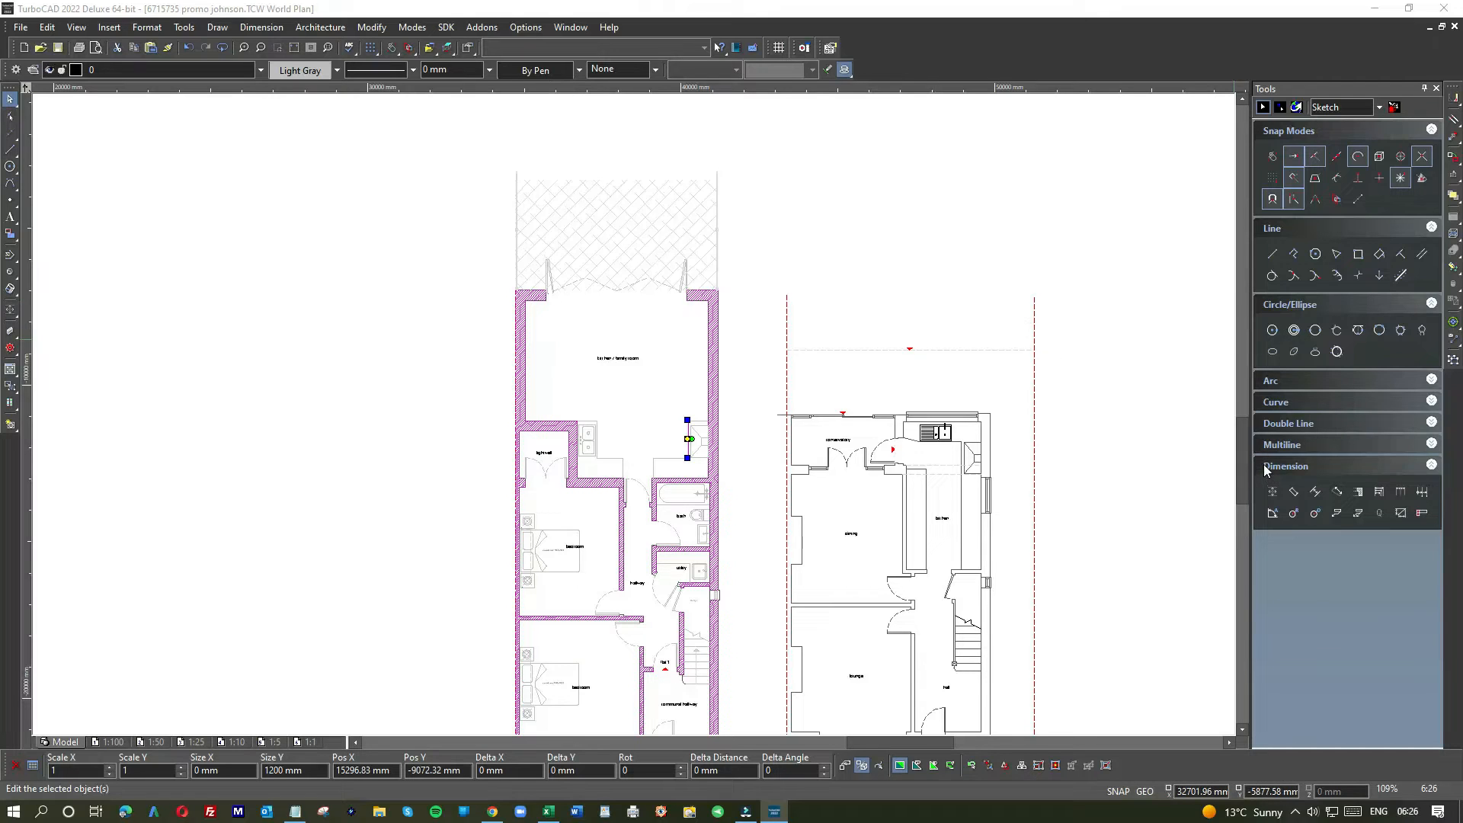
Dimension the width of the folding-door opening in the kitchen / family room's rear wall on the copied proposed ground floor plan
left_click(1271, 492)
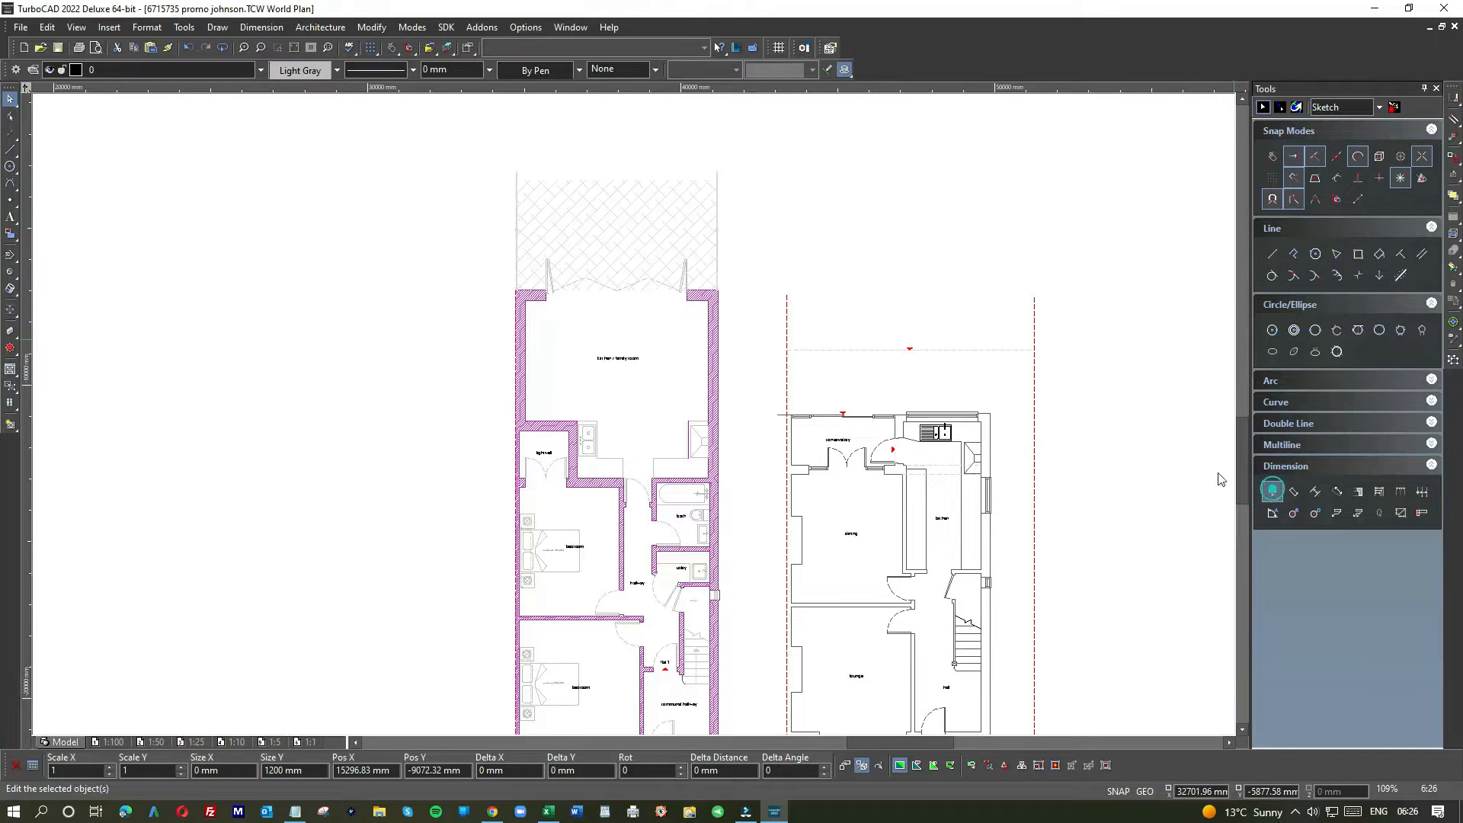
left_click(553, 300)
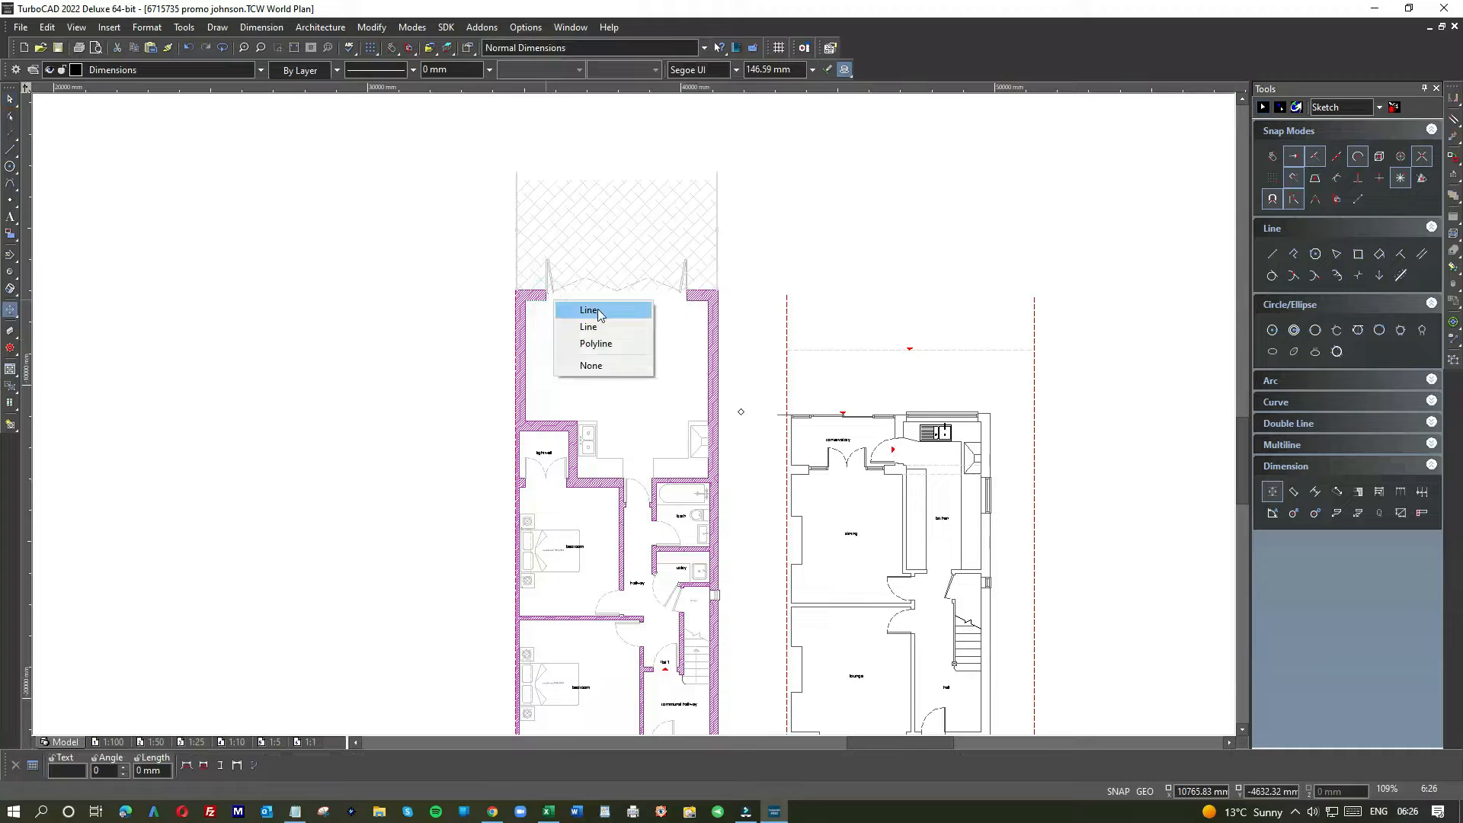
left_click(598, 308)
left_click(682, 305)
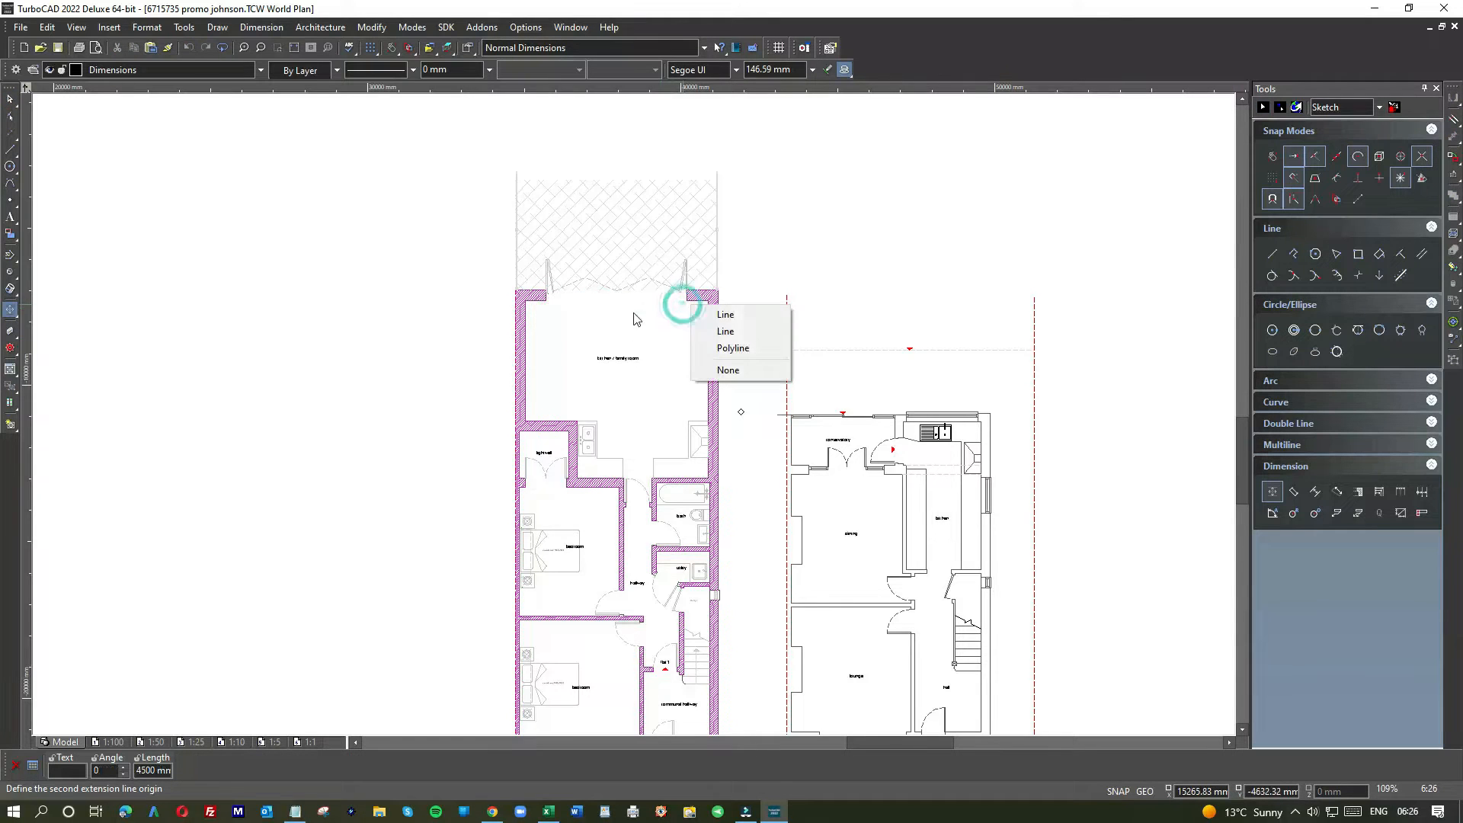
left_click(719, 315)
left_click(668, 314)
scroll(650, 318, "up", 1)
scroll(633, 412, "up", 1)
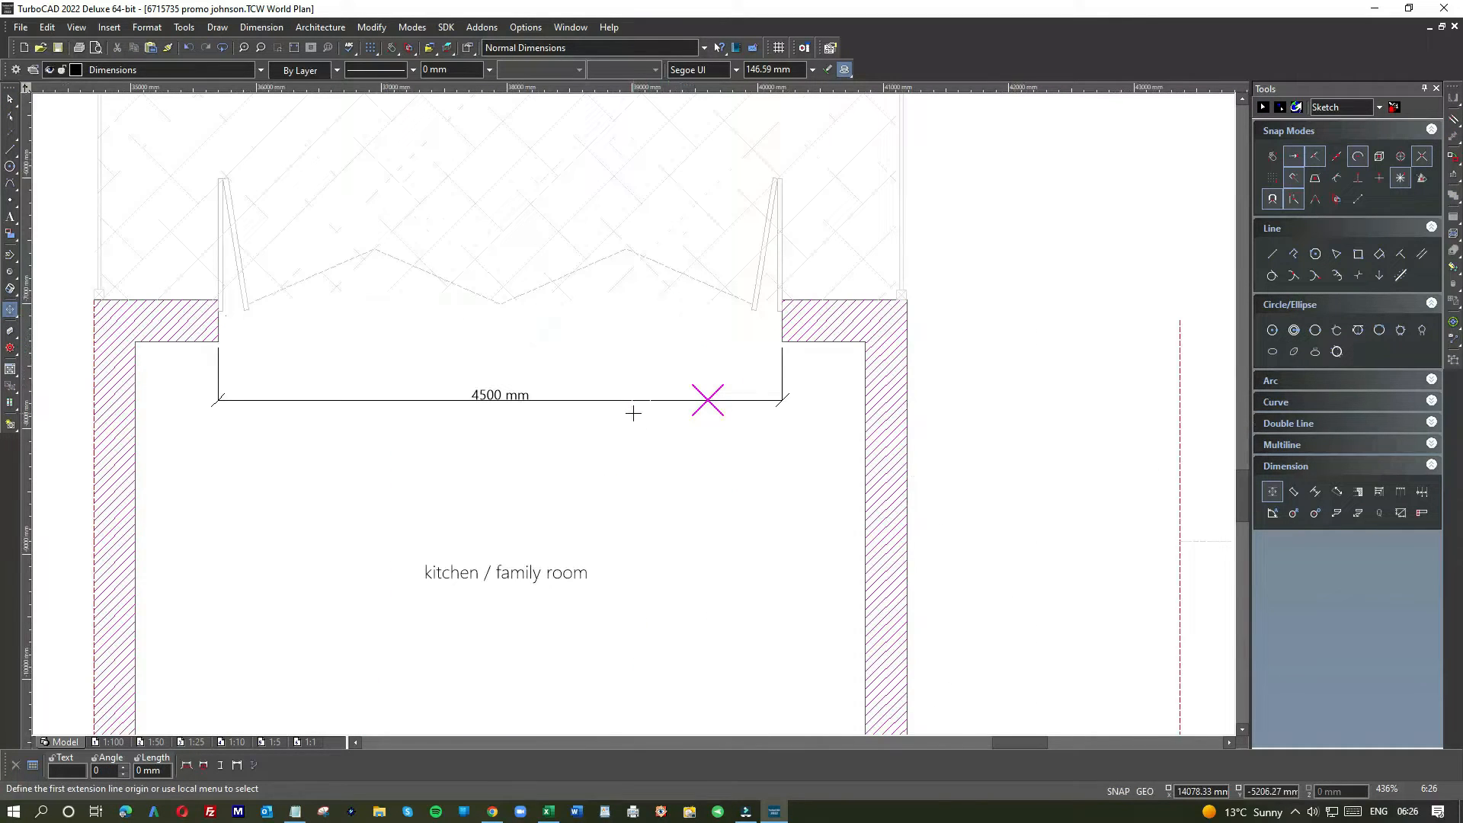
scroll(633, 412, "down", 2)
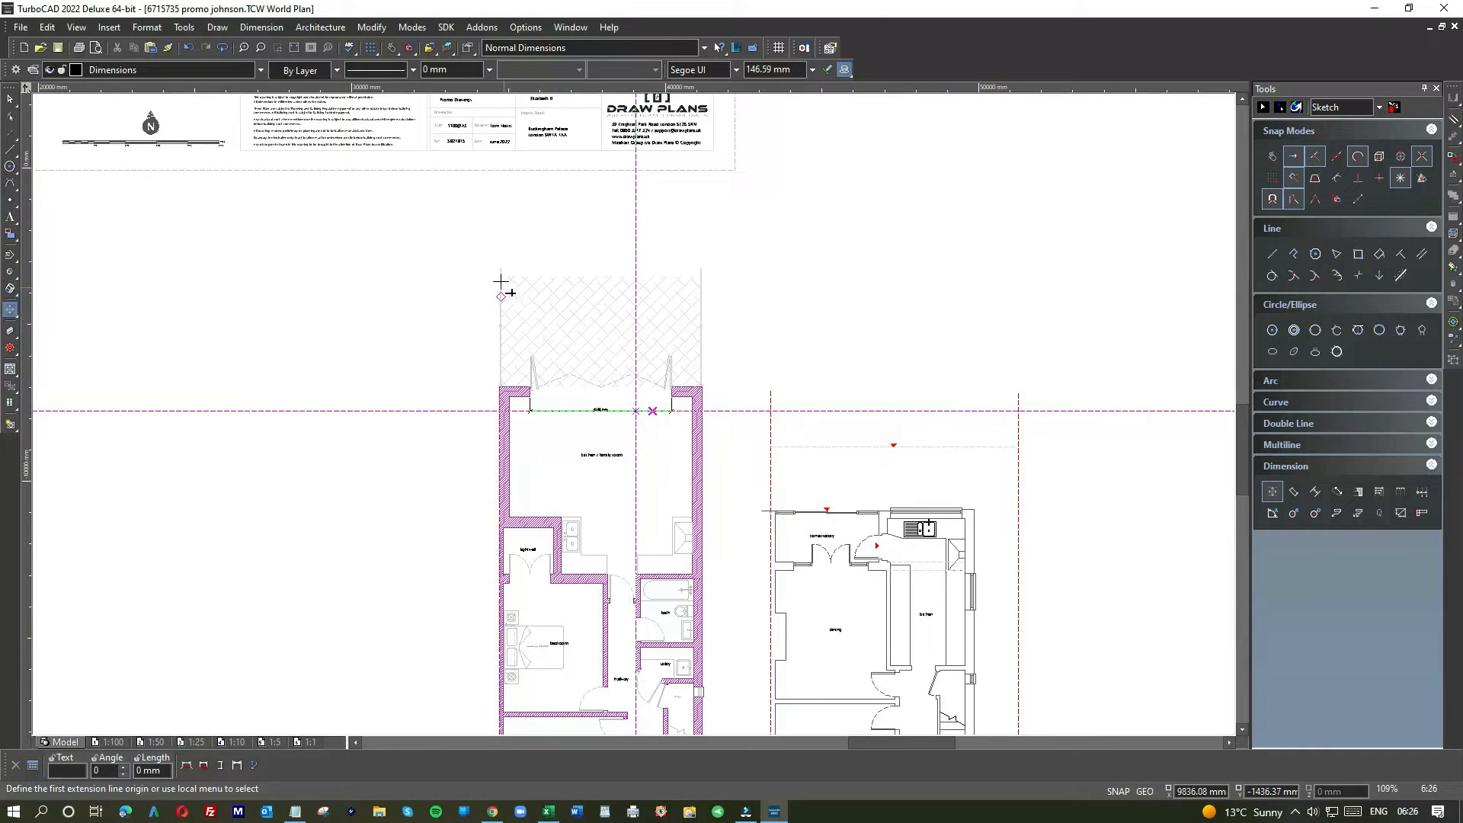
scroll(674, 396, "down", 1)
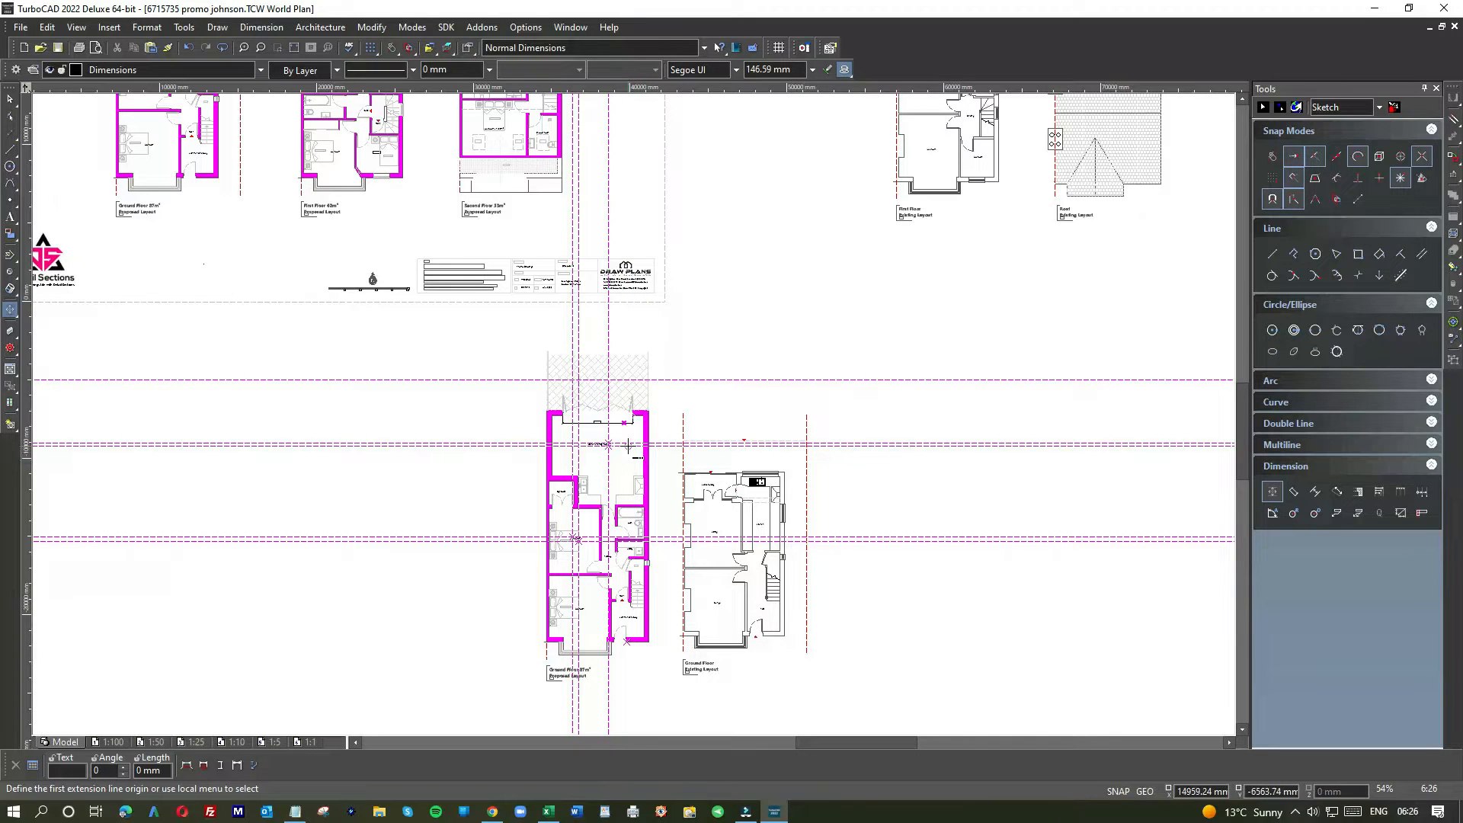
scroll(628, 446, "down", 2)
scroll(632, 413, "up", 2)
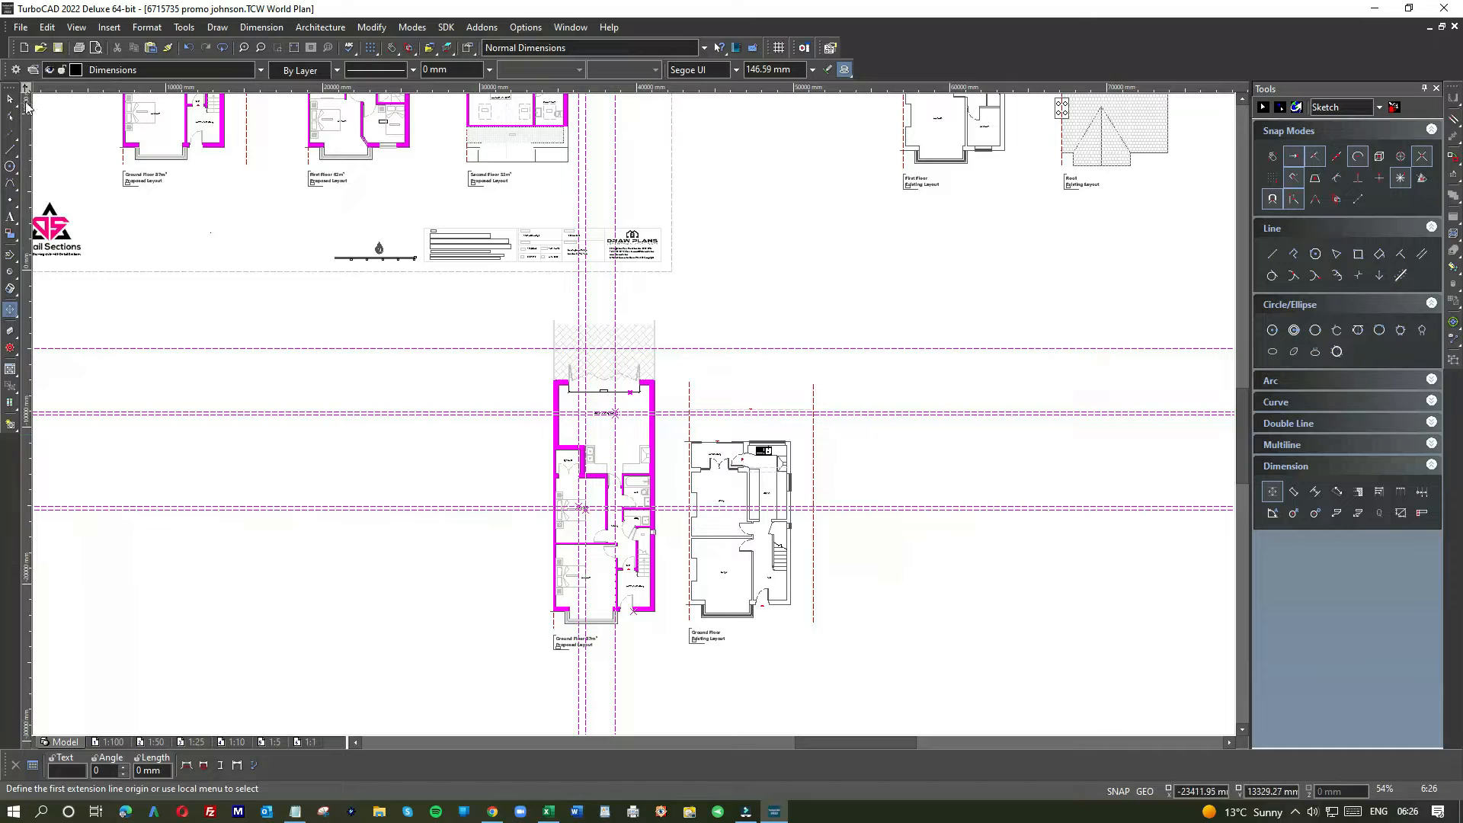
key("Escape")
Copy the proposed first floor plan and place the copy below the drawing sheet, beyond the existing ground floor plan
scroll(633, 418, "down", 2)
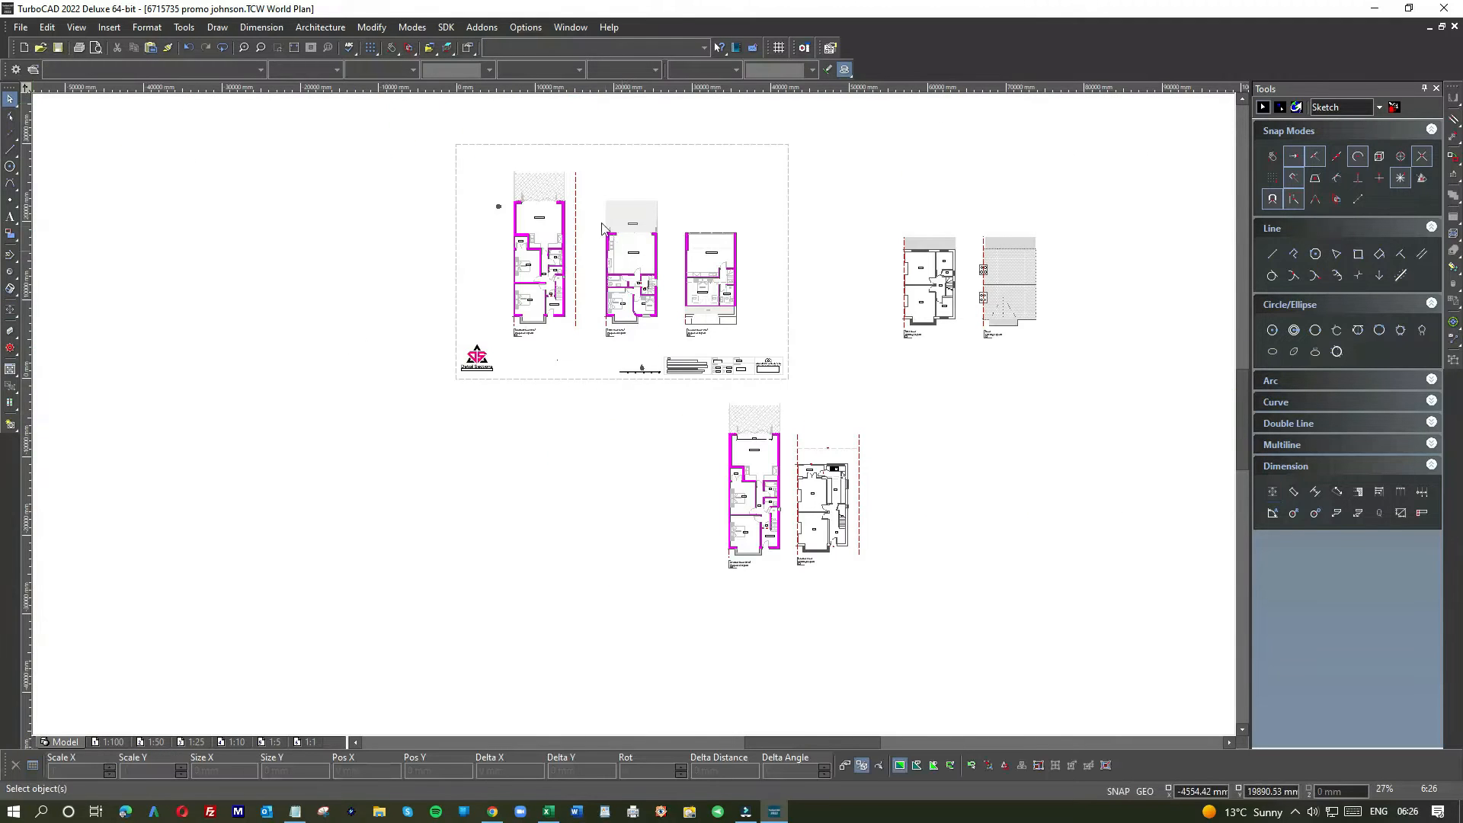
left_click_drag(591, 180, 671, 350)
key("ctrl+c")
key("ctrl+v")
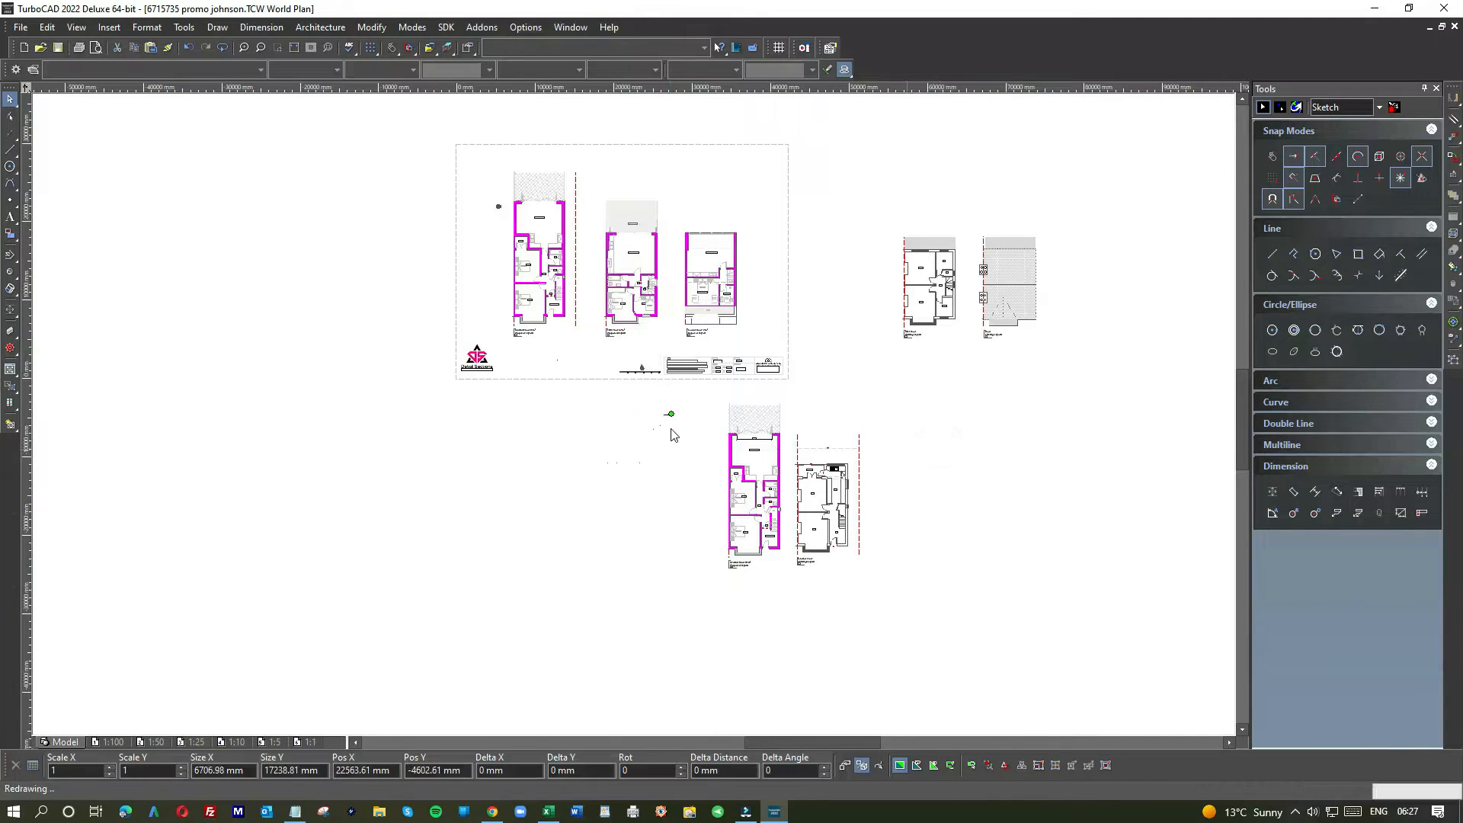
left_click_drag(627, 391, 920, 484)
Move the existing first floor plan beside the copied proposed first floor plan and deselect it
left_click_drag(893, 229, 975, 362)
left_click_drag(928, 304, 995, 523)
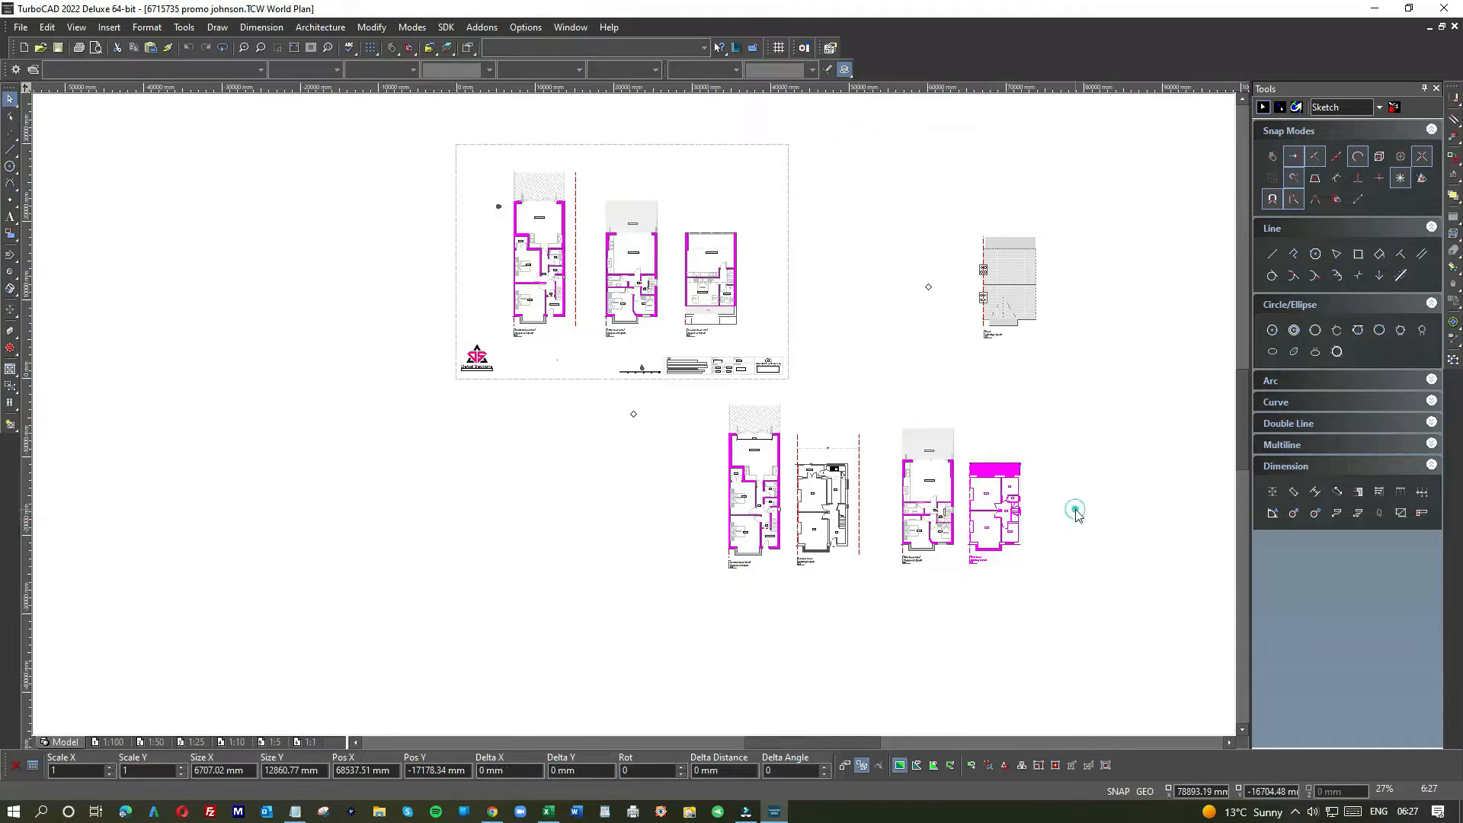
left_click(1075, 510)
Compare the proposed and existing first floor plans, examining the bedrooms, flat entrances, family room / kitchen and roof terrace
scroll(634, 418, "up", 4)
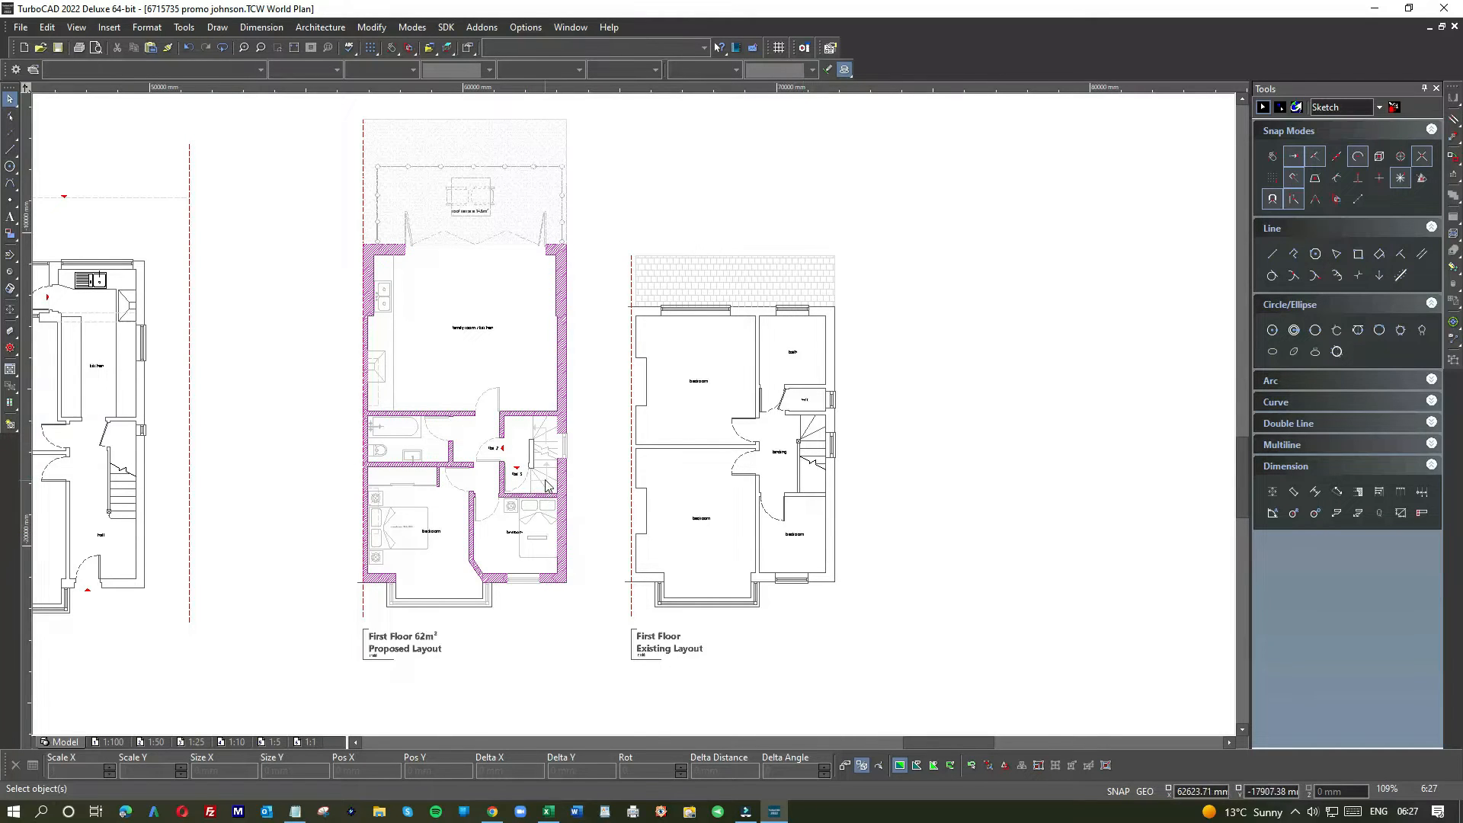
scroll(545, 485, "up", 3)
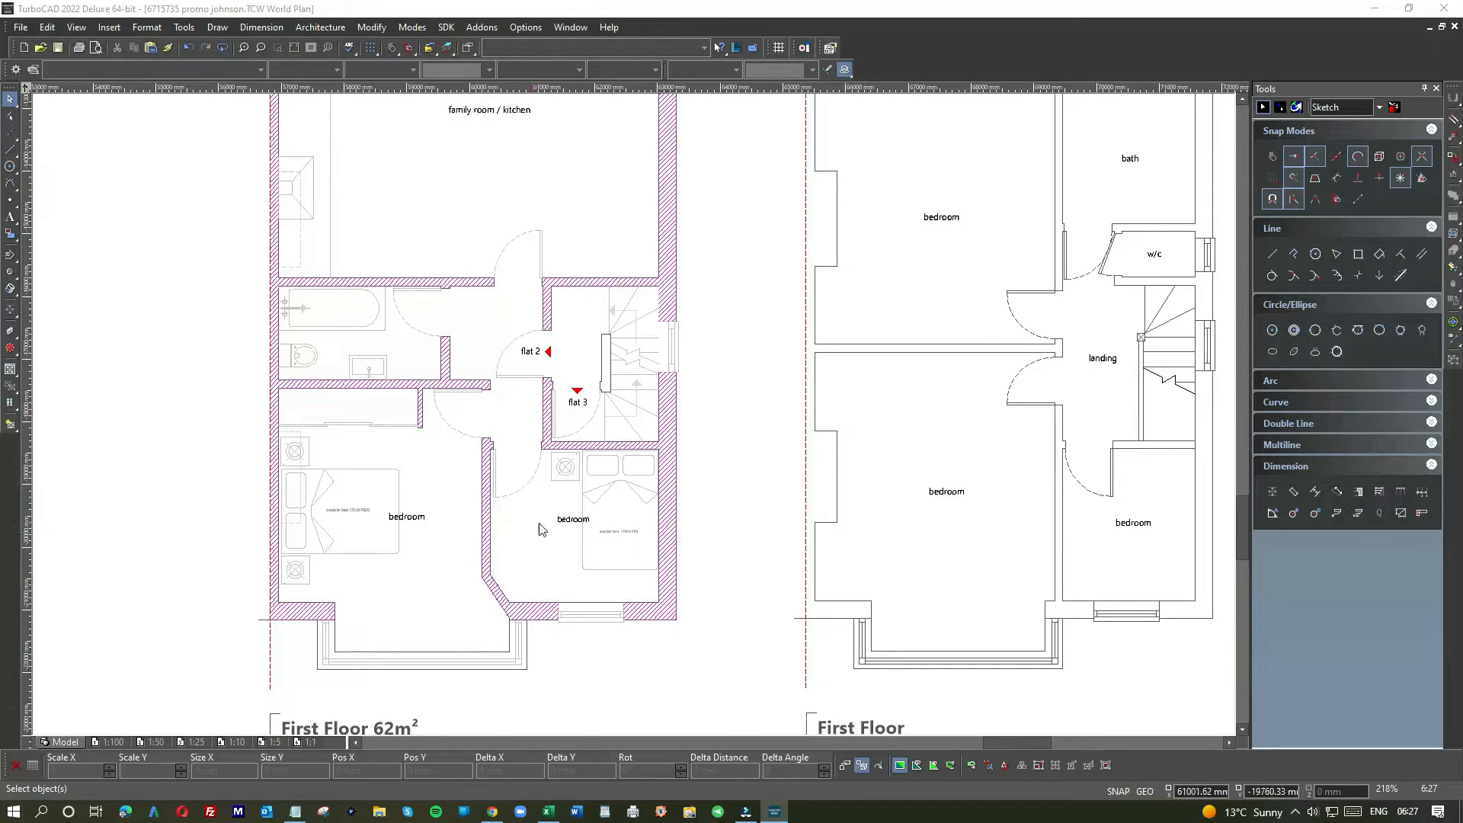
scroll(621, 545, "up", 5)
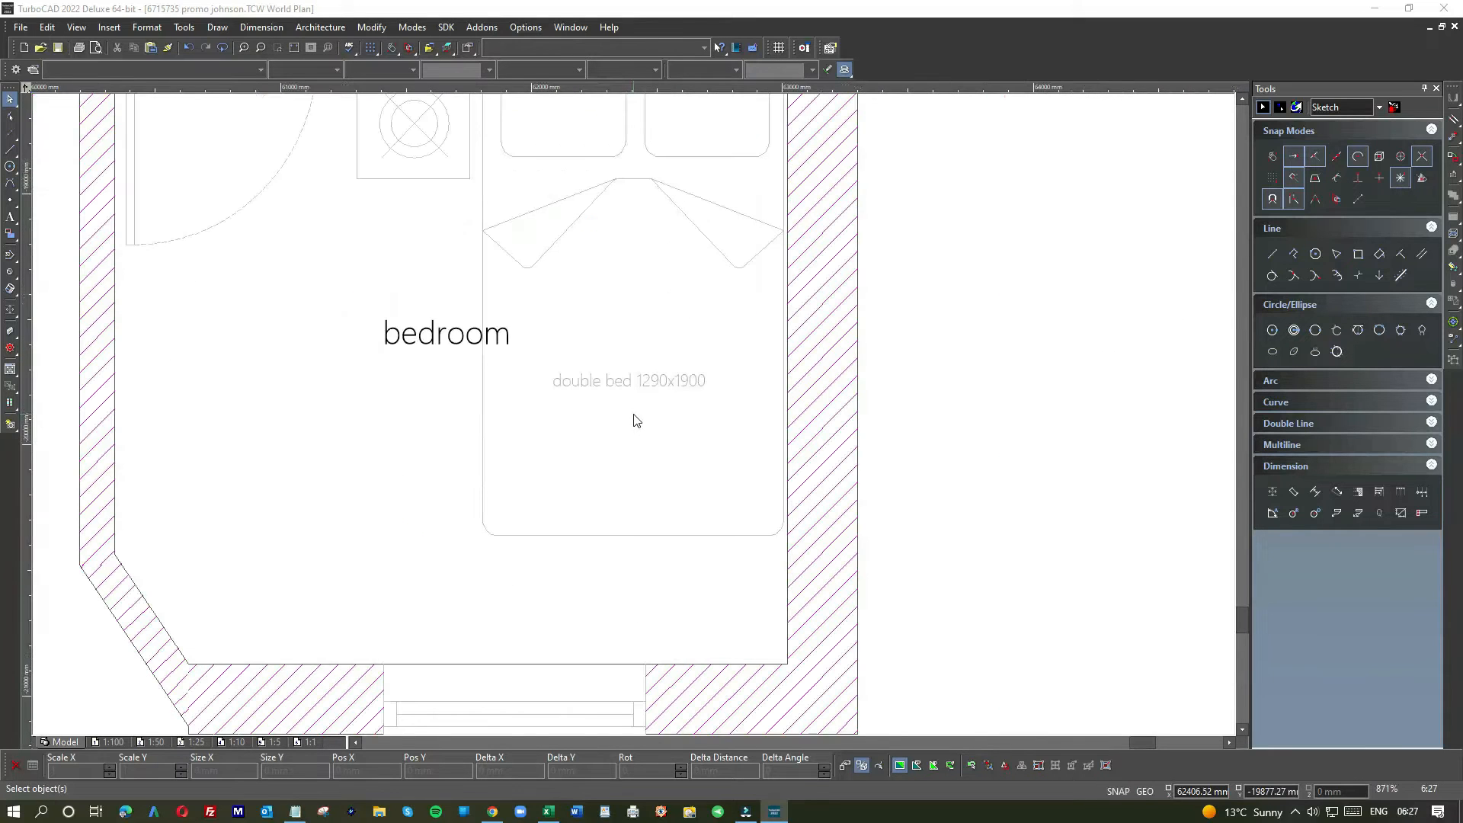
scroll(636, 421, "down", 3)
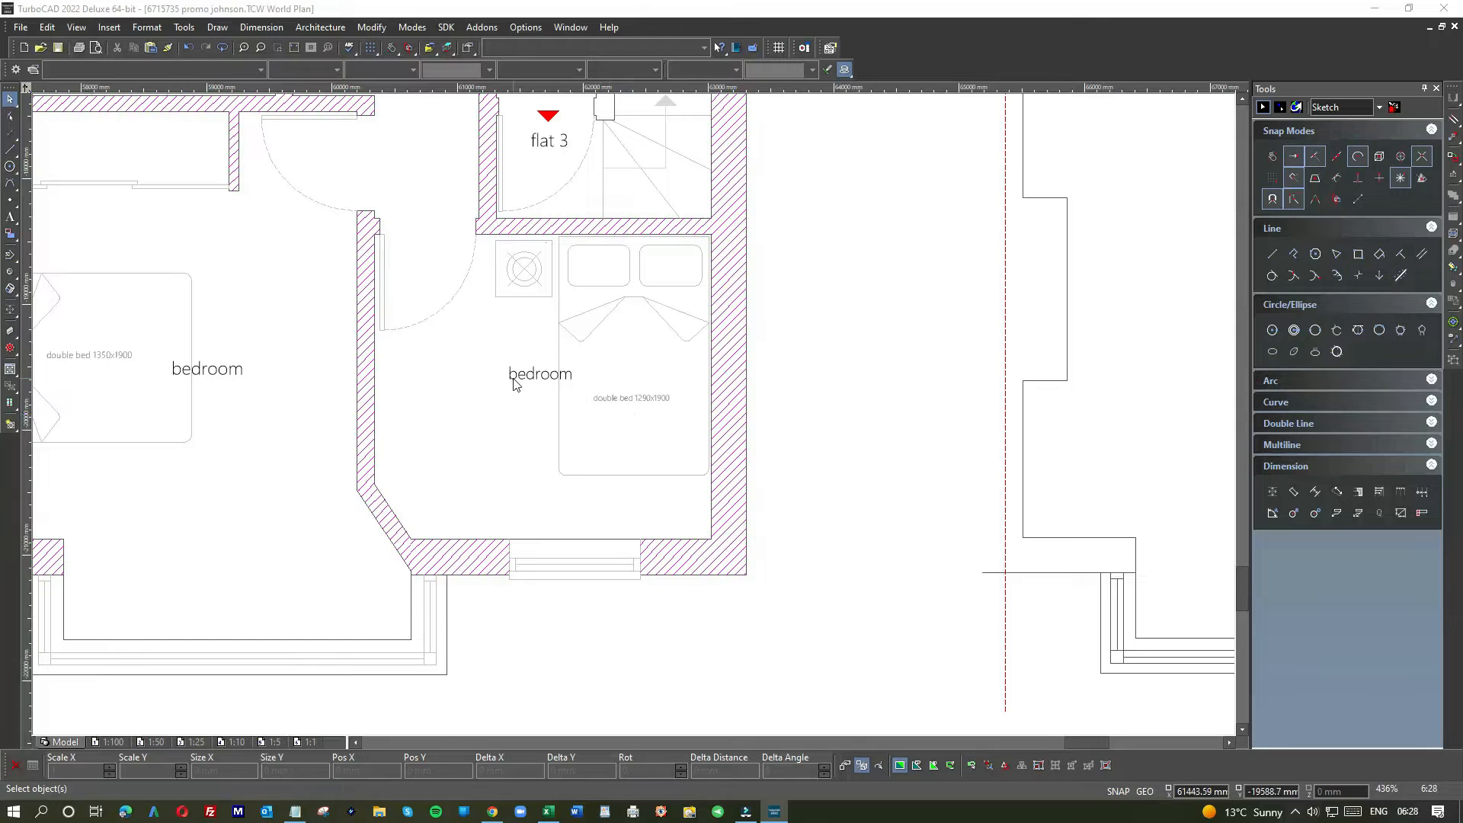
scroll(514, 384, "down", 3)
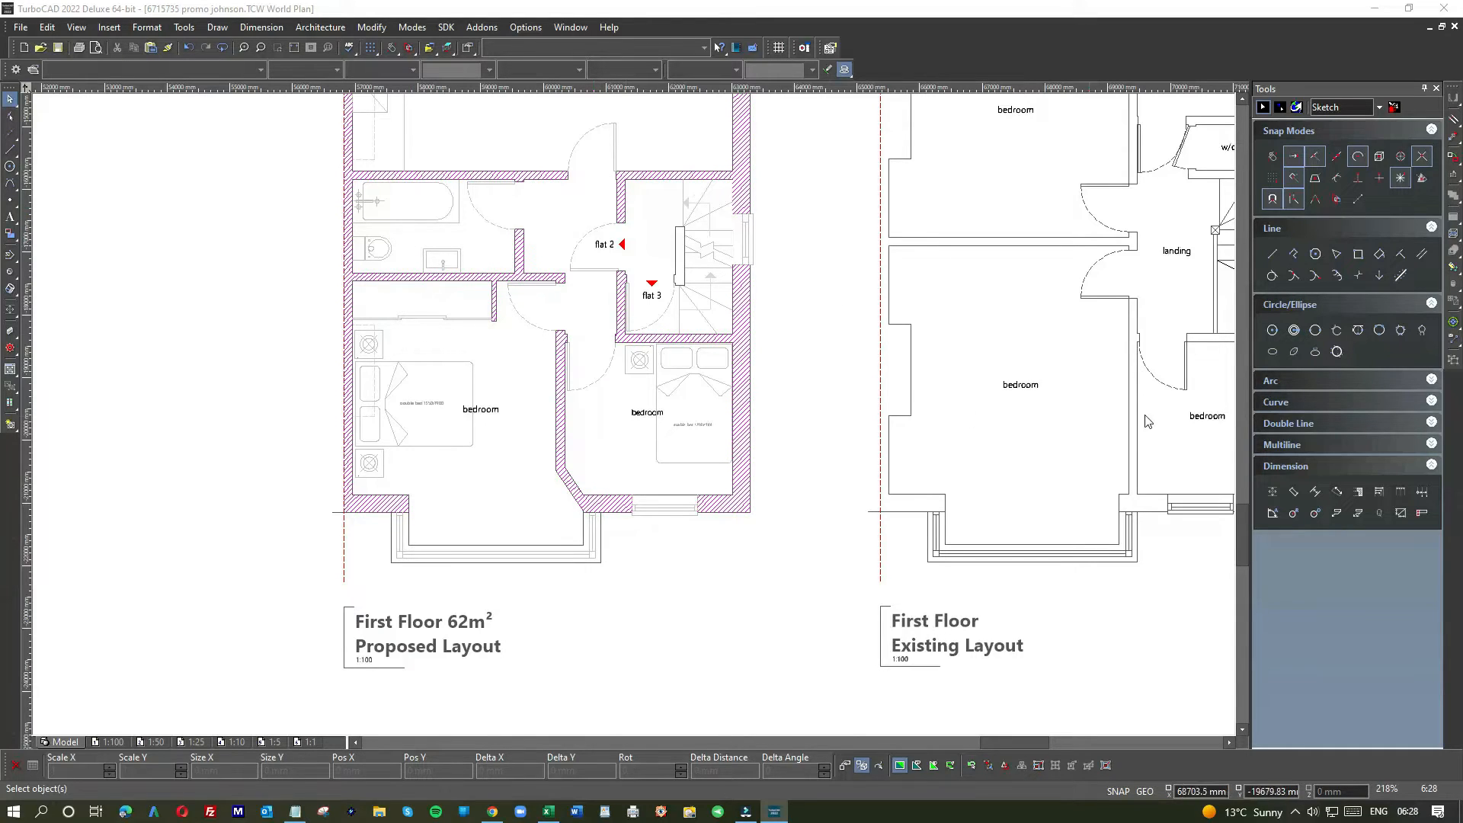
left_click_drag(1242, 521, 1237, 464)
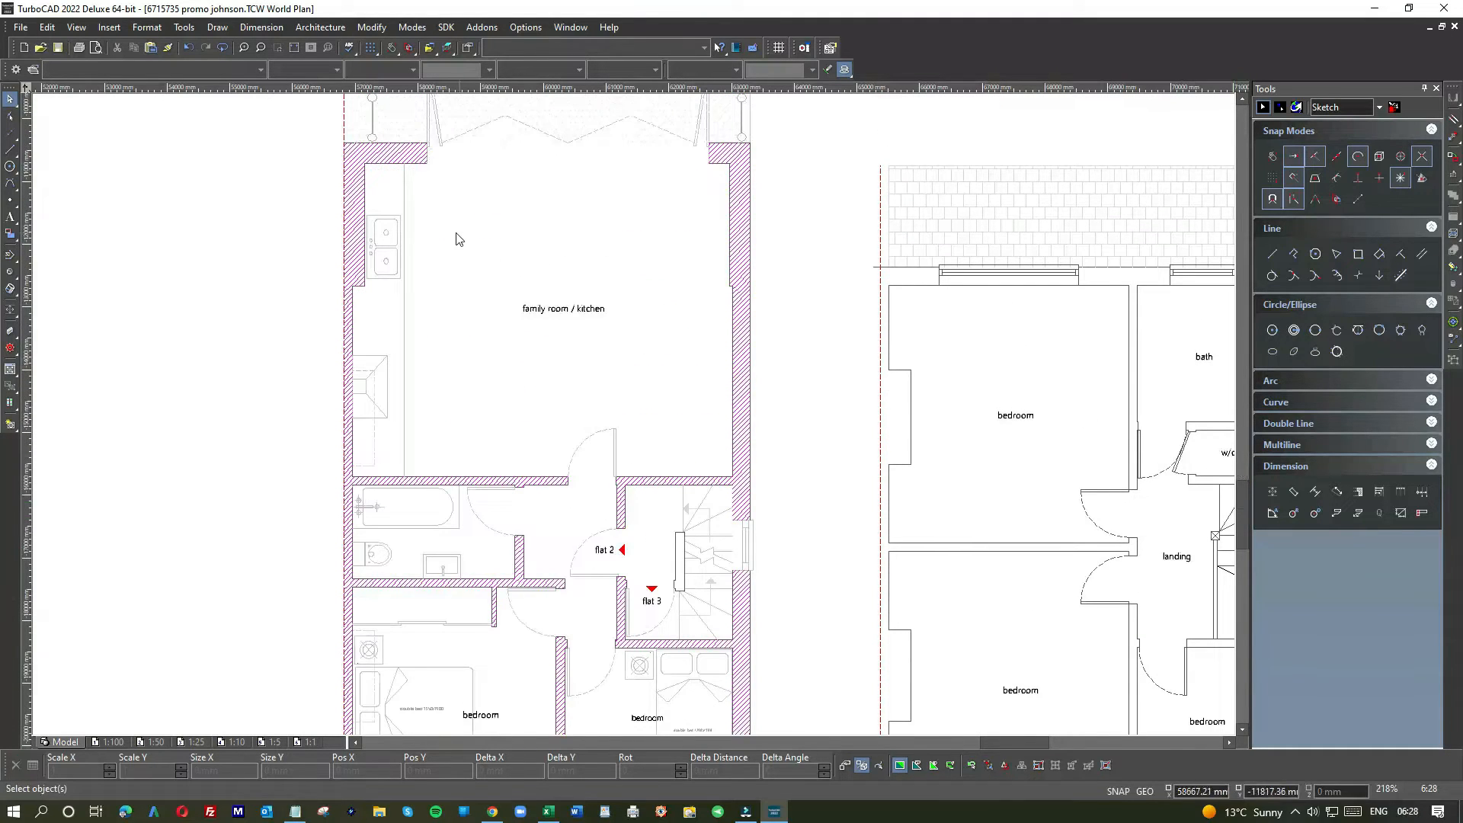
left_click_drag(1245, 509, 1245, 472)
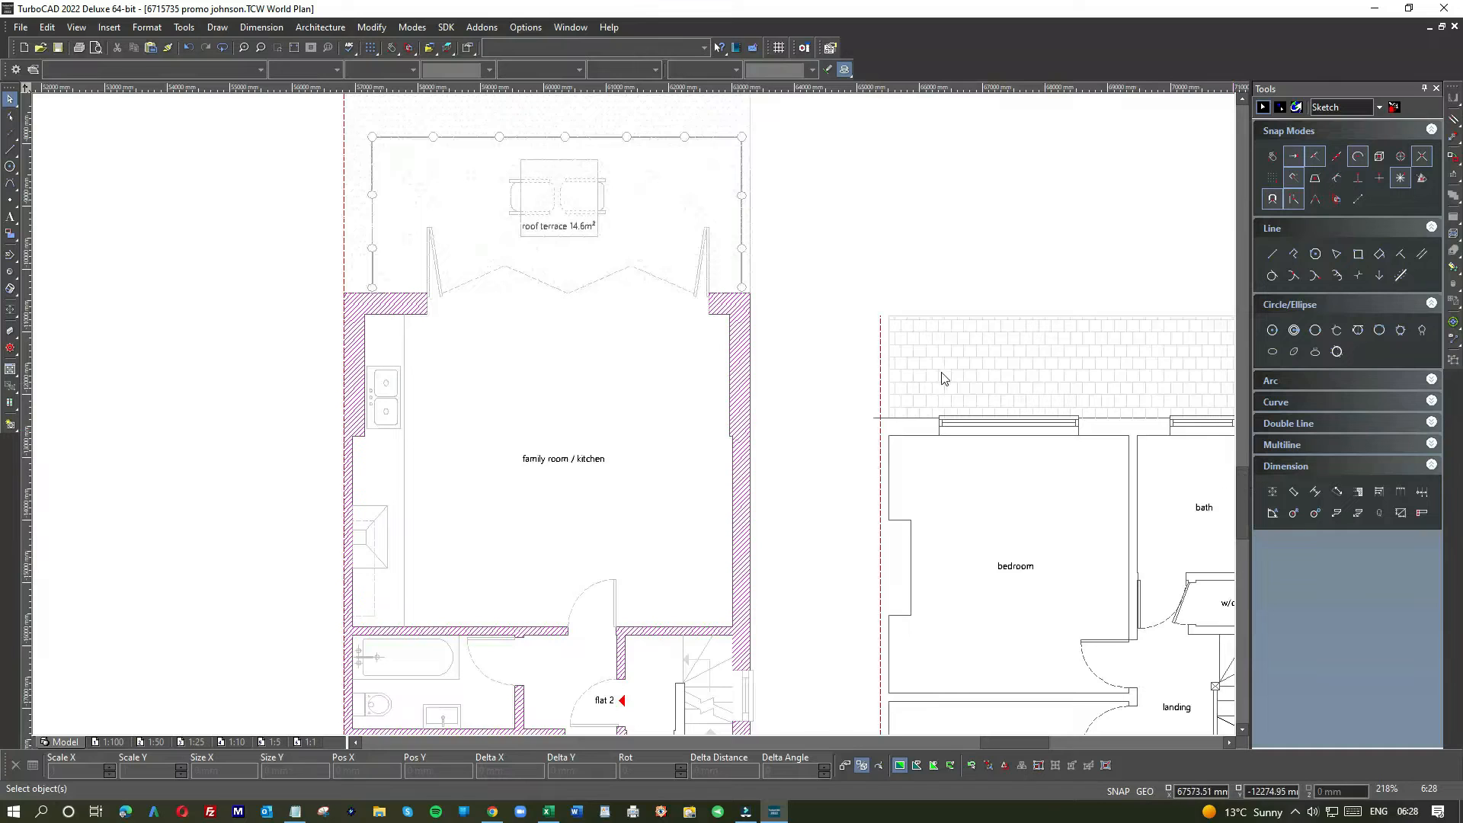
left_click_drag(1245, 481, 1242, 449)
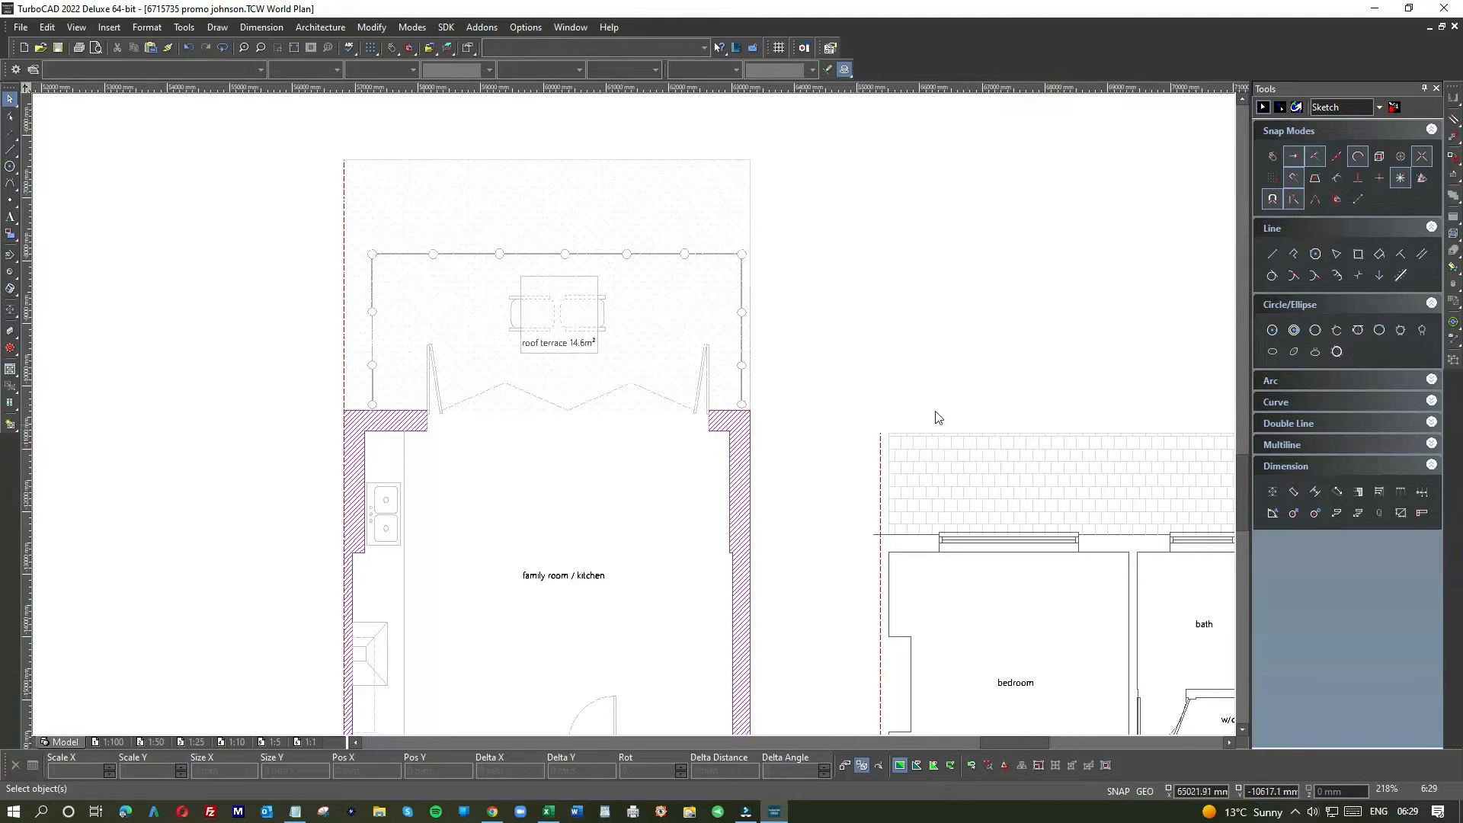
left_click(1245, 360)
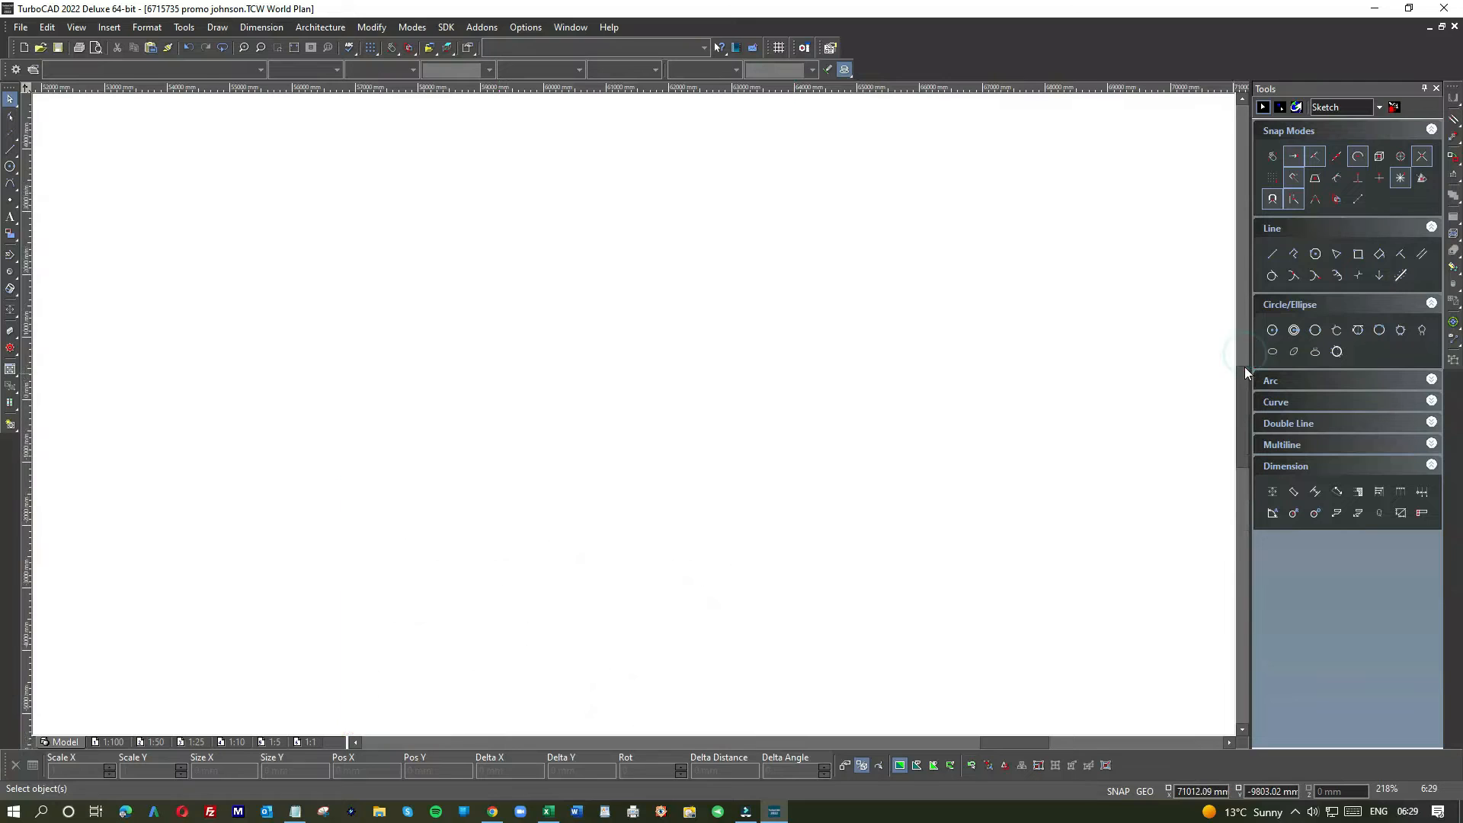
scroll(633, 418, "down", 5)
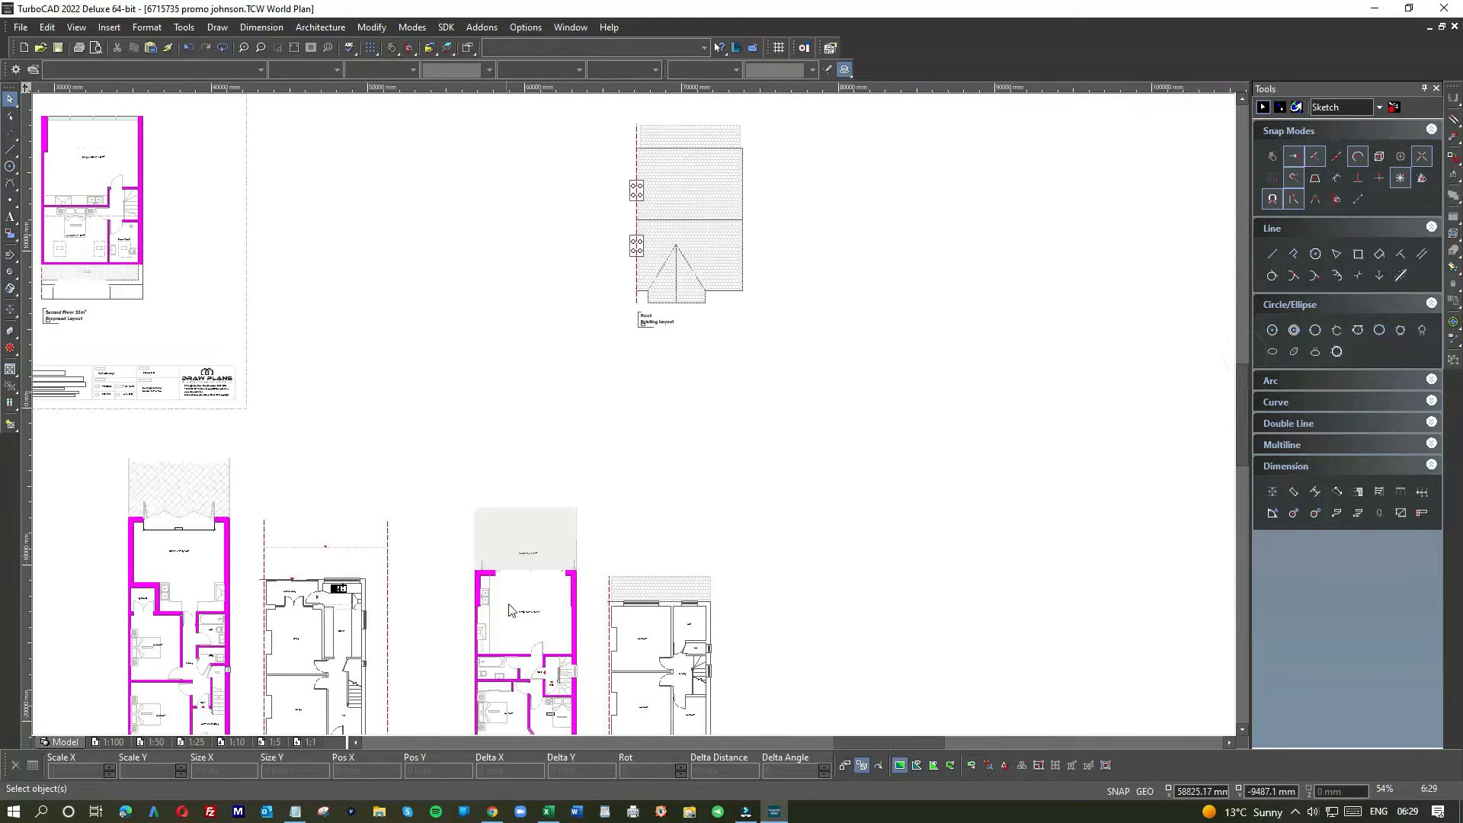
scroll(647, 404, "down", 2)
scroll(653, 403, "up", 7)
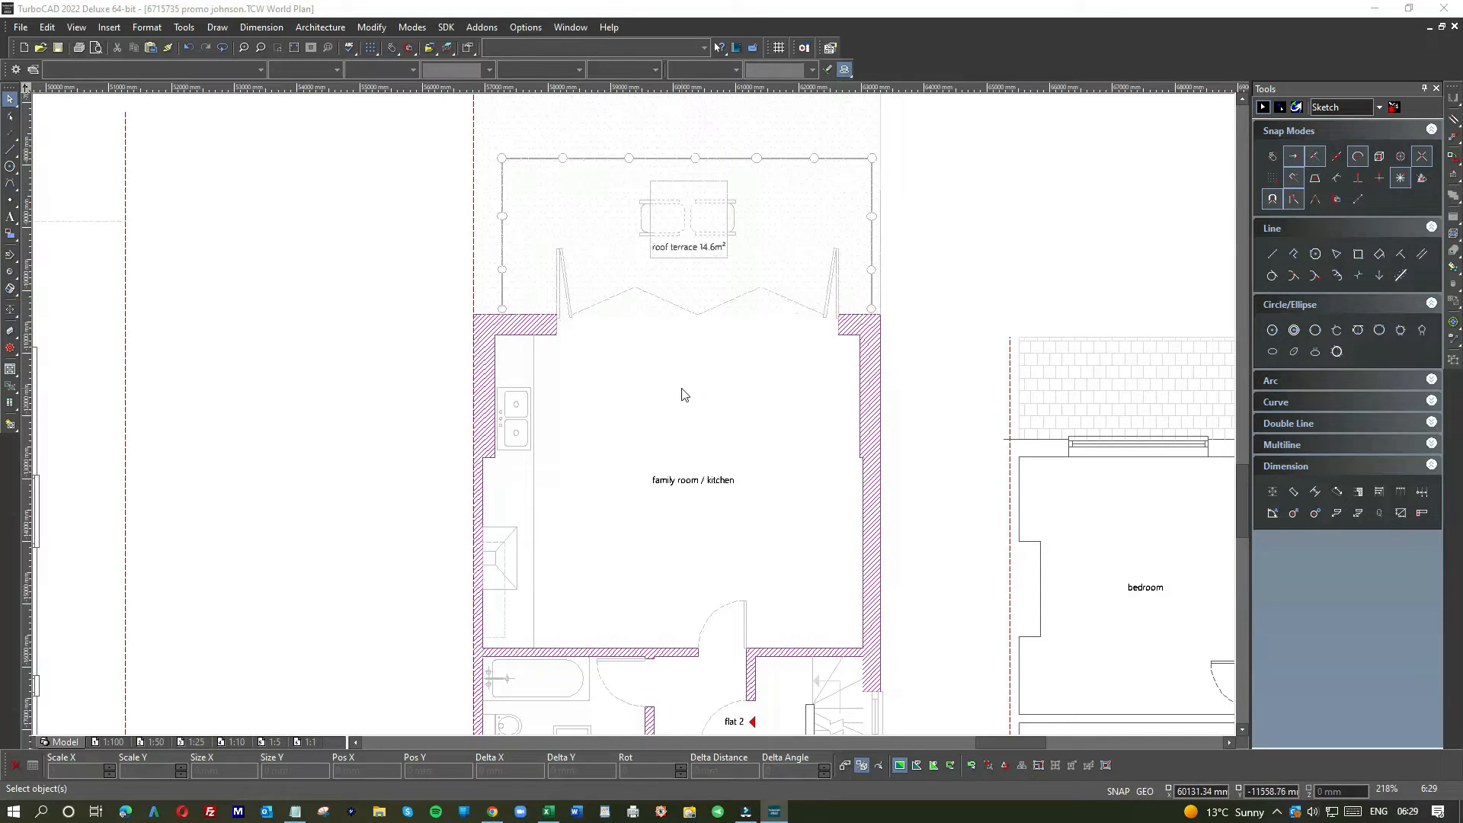
Dimension the wall-to-wall width of the proposed first floor family room / kitchen near its sink
left_click(1272, 491)
left_click(495, 396)
left_click(861, 398)
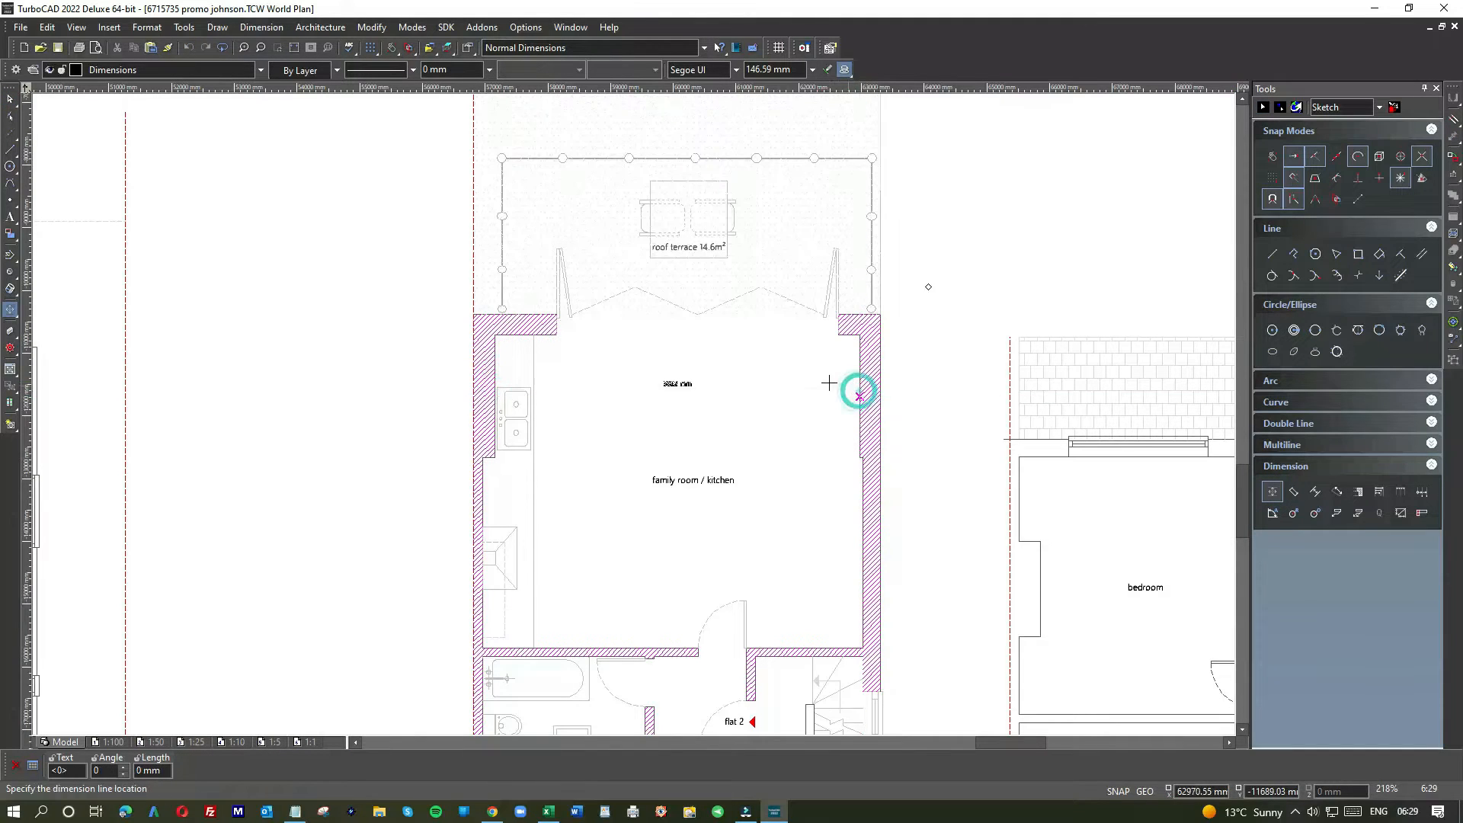
scroll(860, 396, "up", 2)
left_click(633, 413)
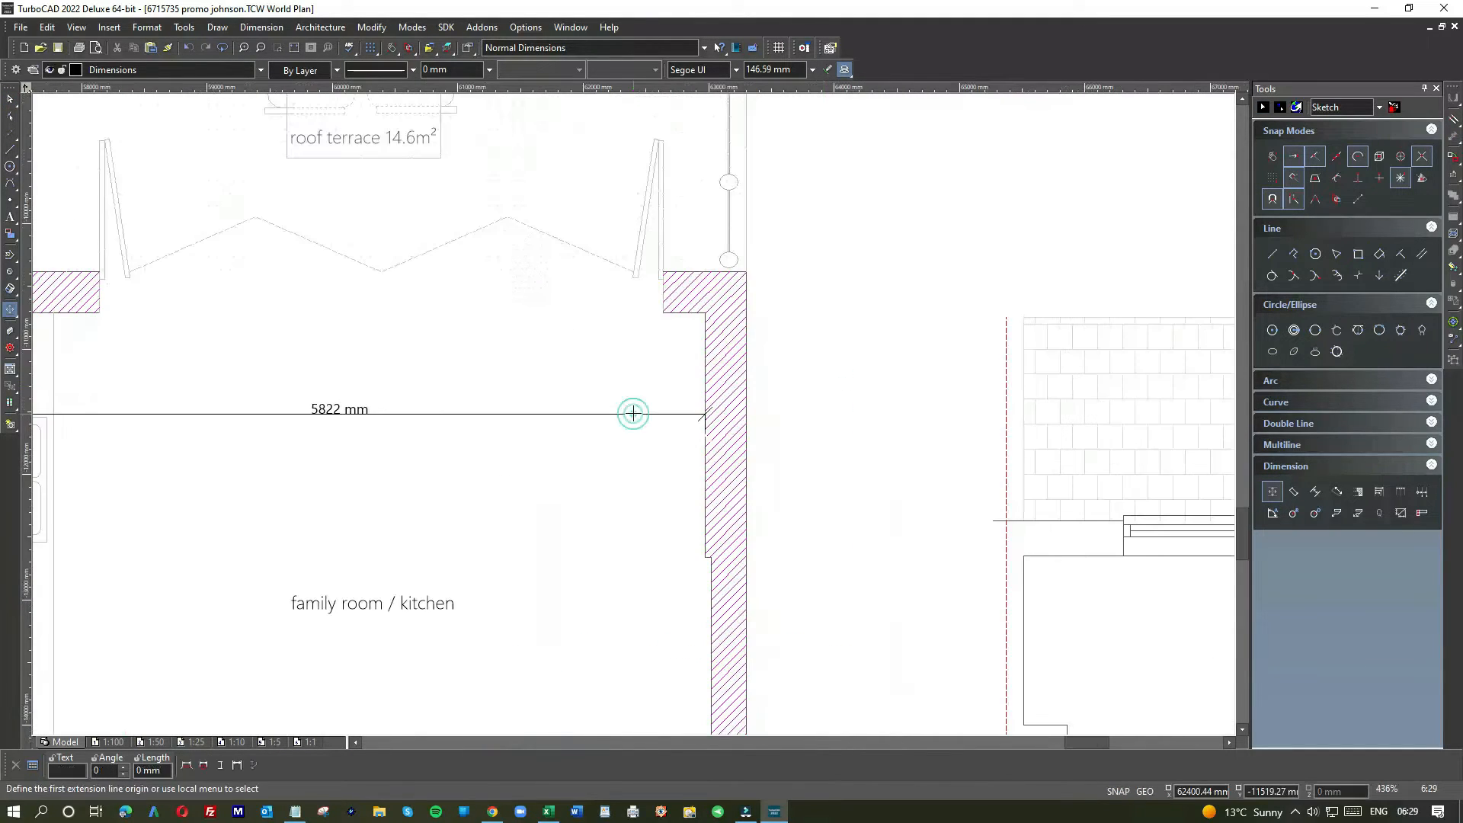
Dimension the depth of the proposed first floor family room / kitchen from the terrace wall to the opposite wall
left_click(663, 314)
scroll(630, 533, "down", 2)
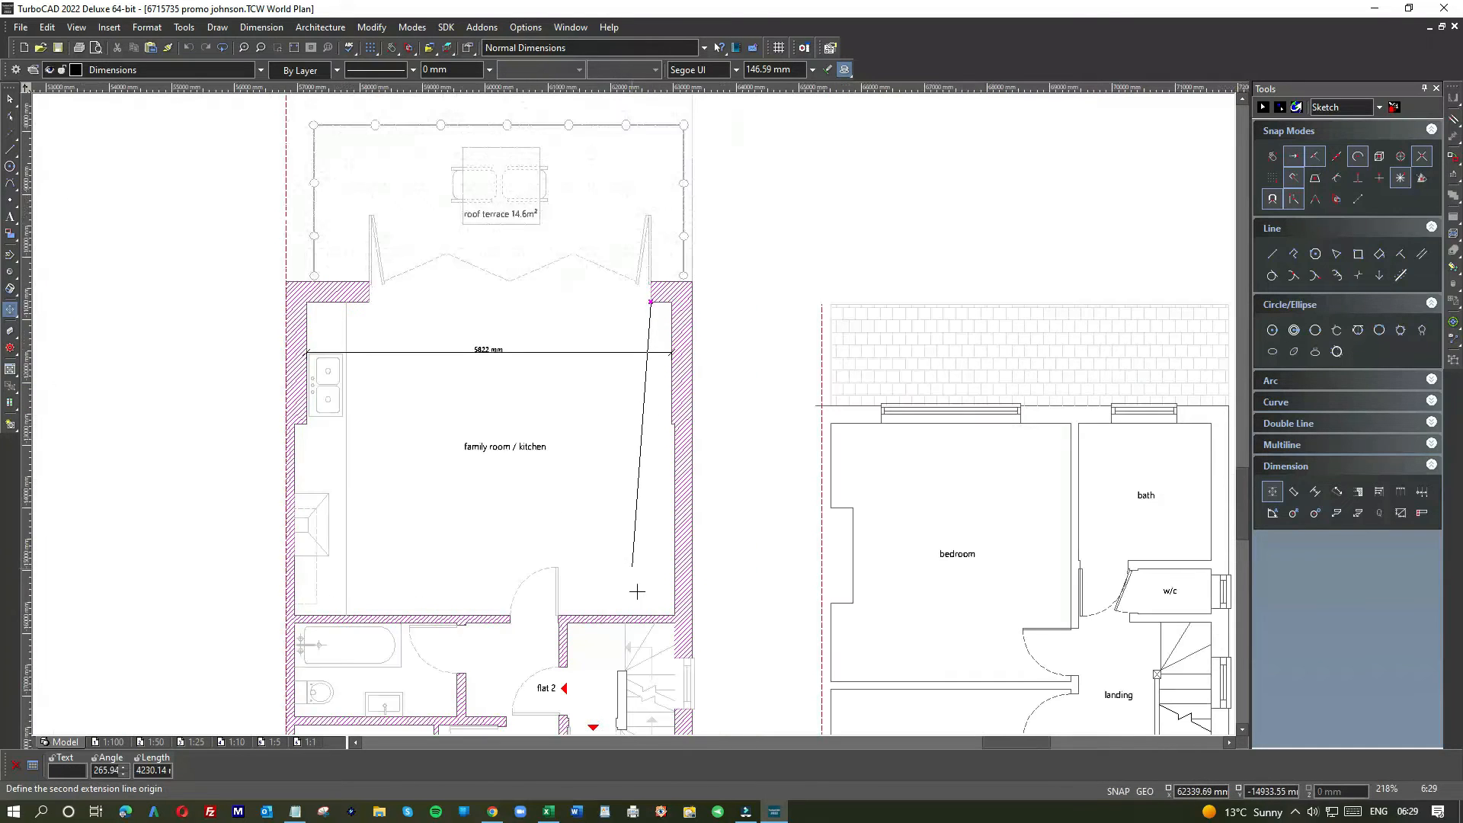
left_click(626, 614)
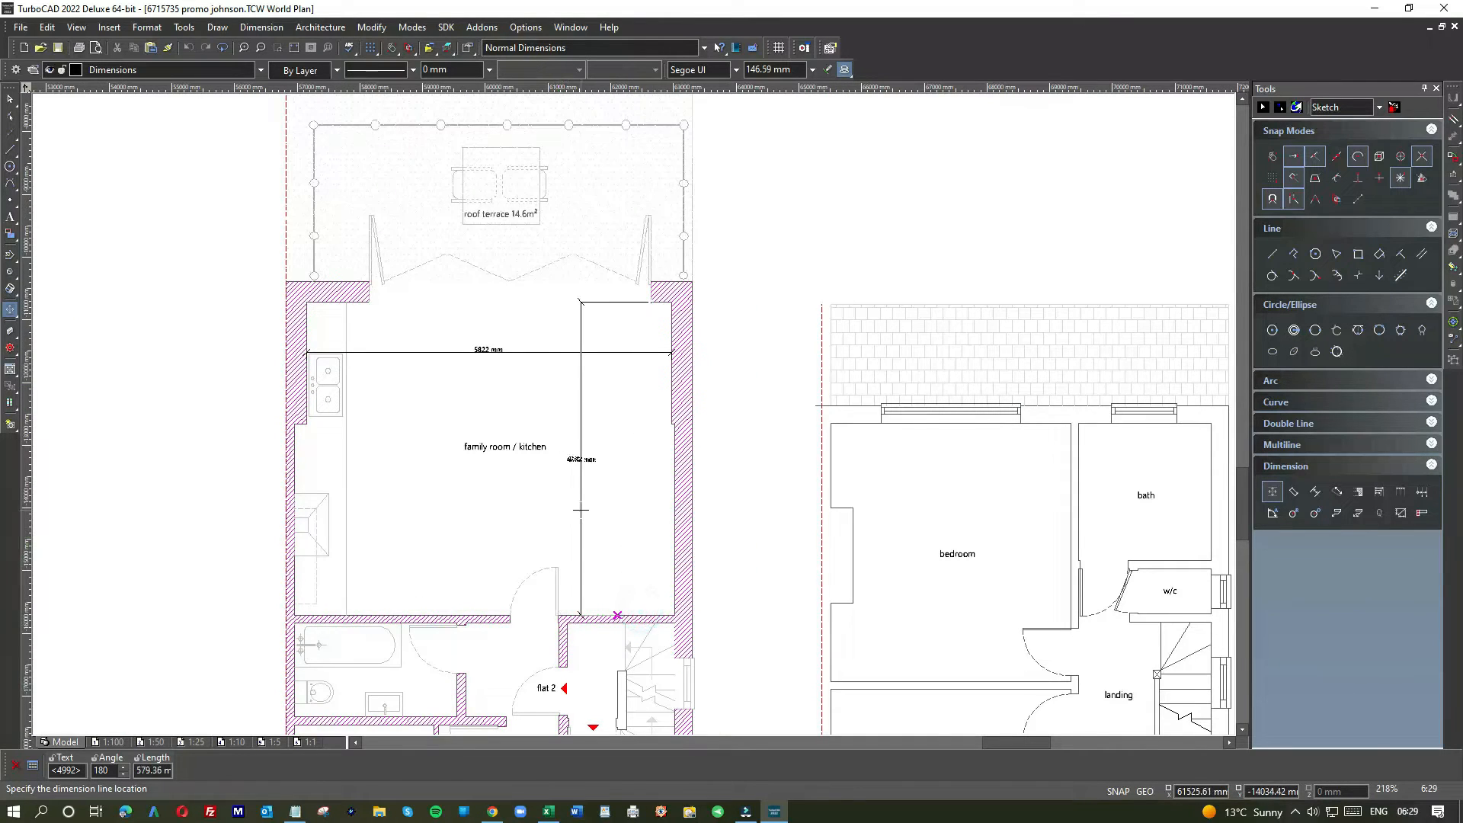
left_click(566, 378)
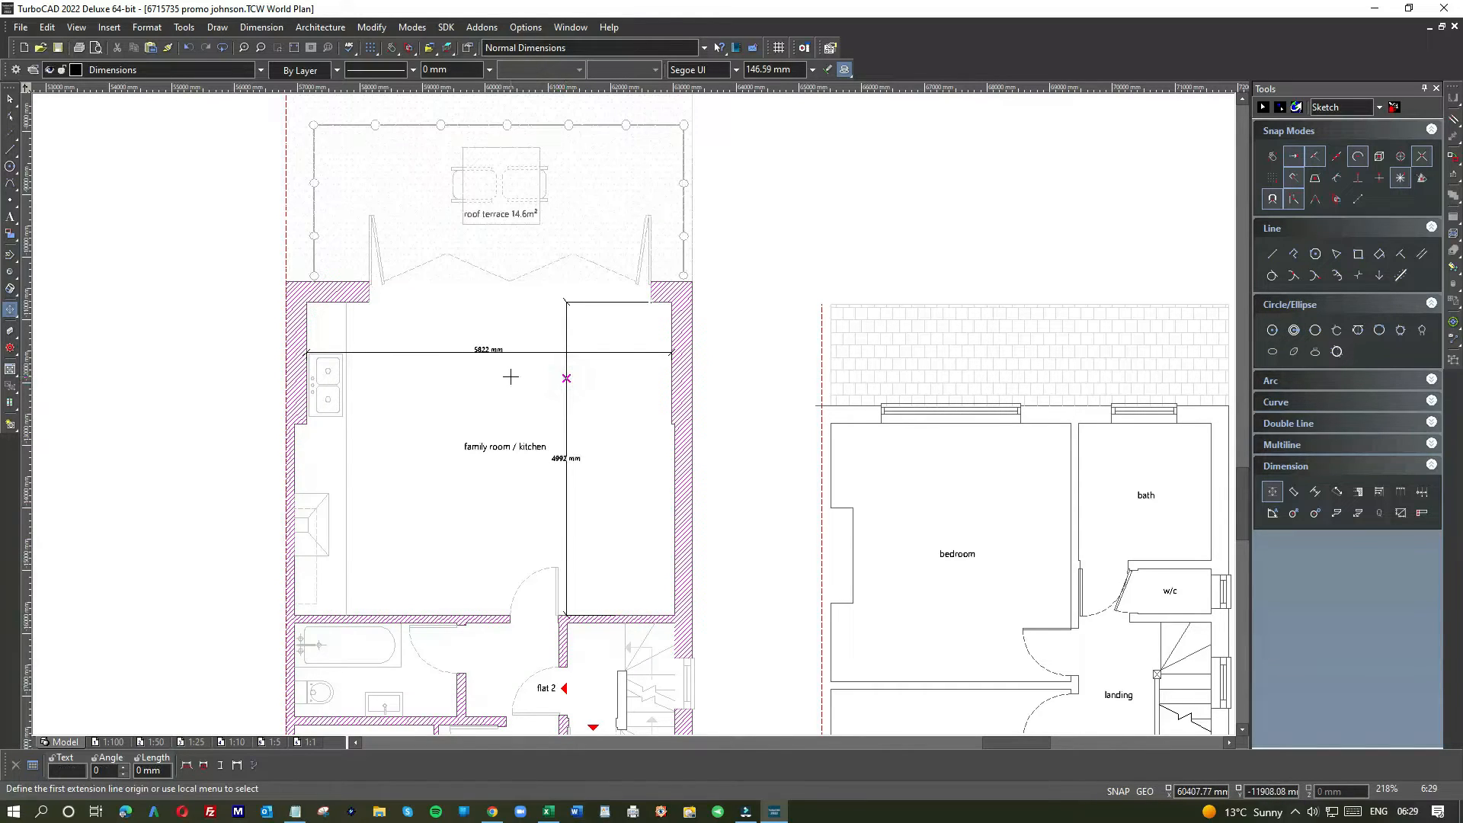
Read the width and depth dimensions of the family room / kitchen and leave the dimension command
scroll(510, 376, "down", 2)
scroll(631, 413, "up", 2)
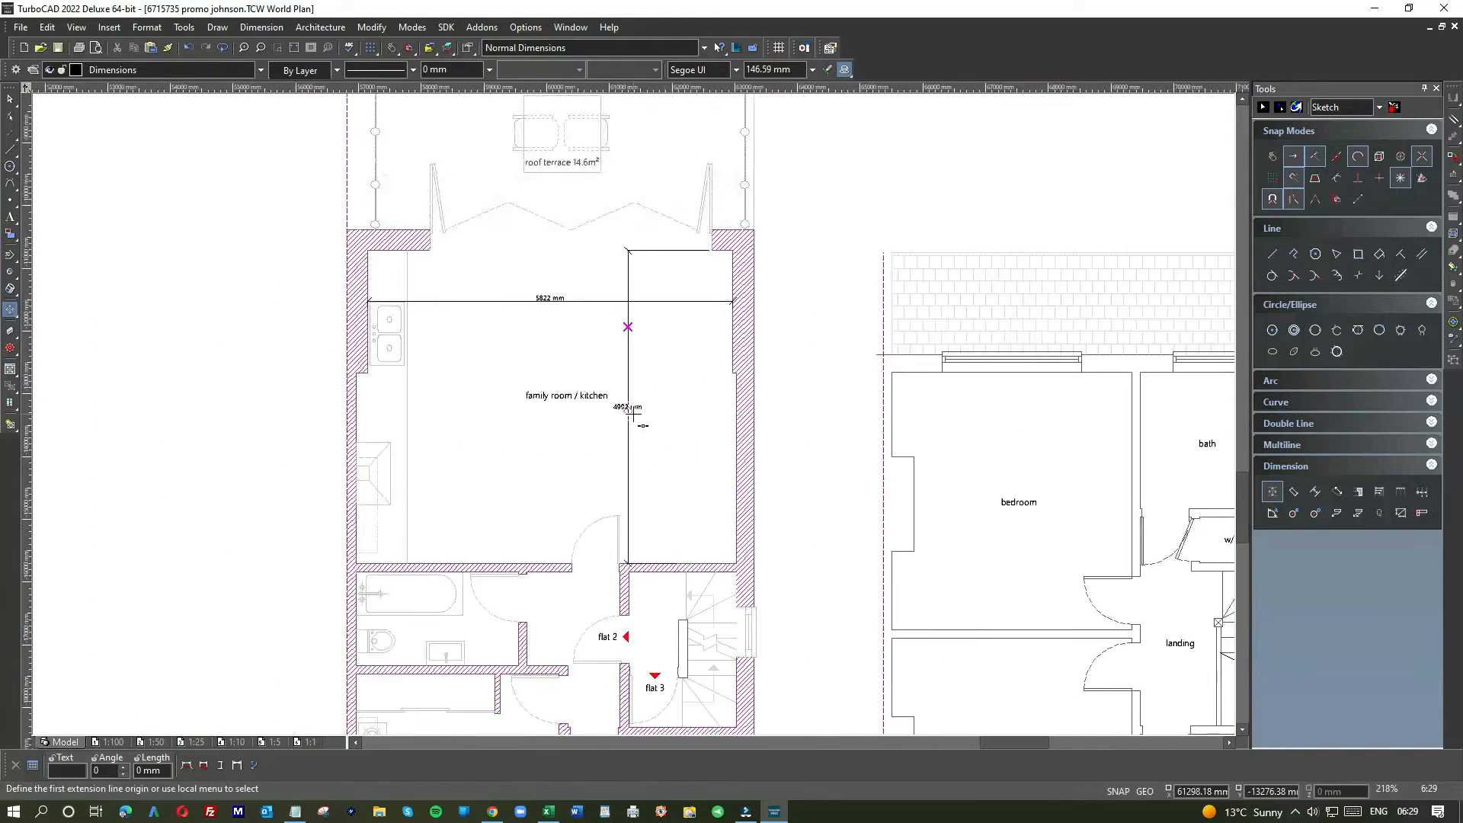
scroll(631, 414, "up", 2)
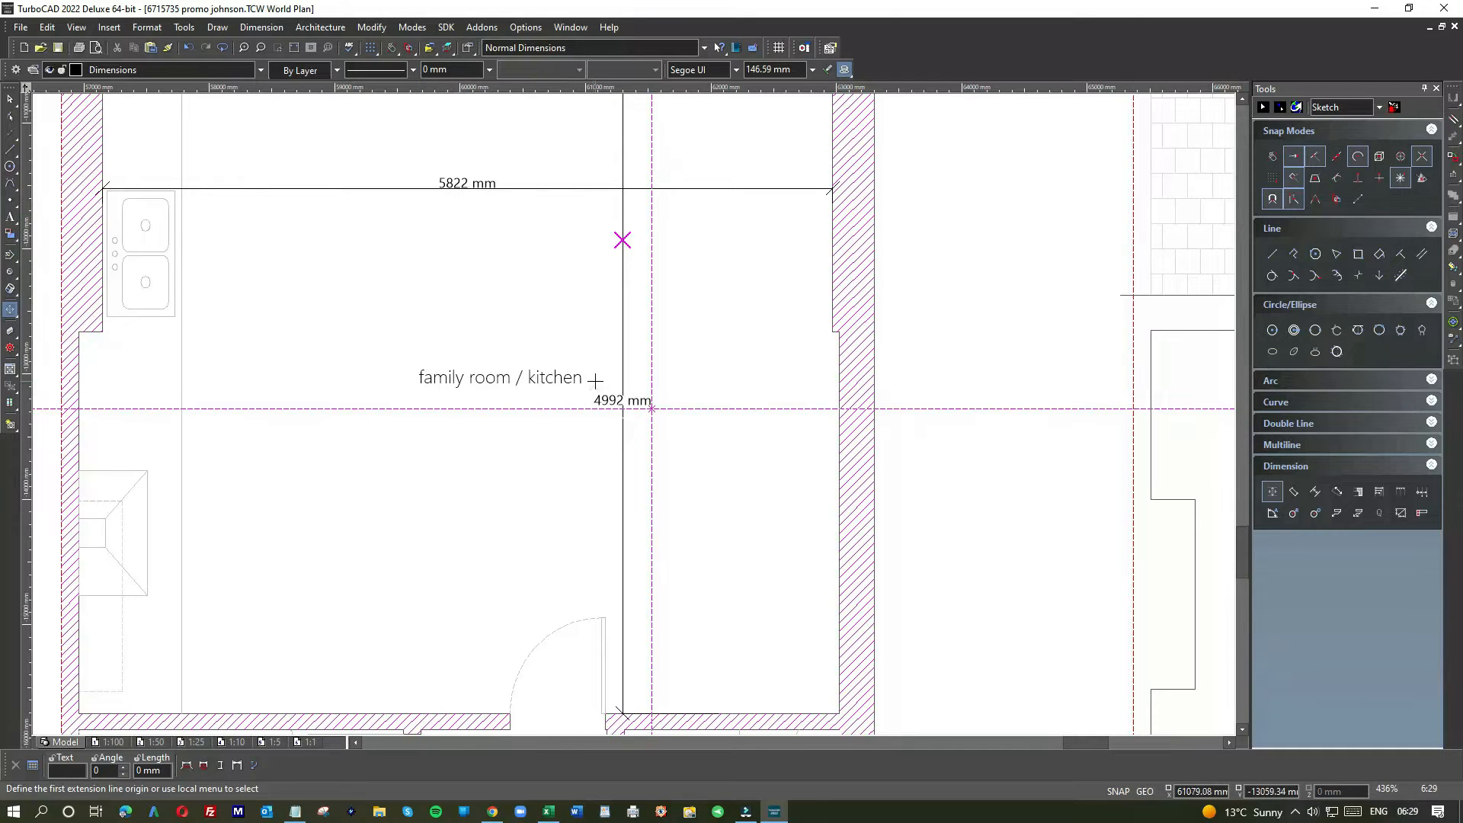
scroll(595, 380, "down", 2)
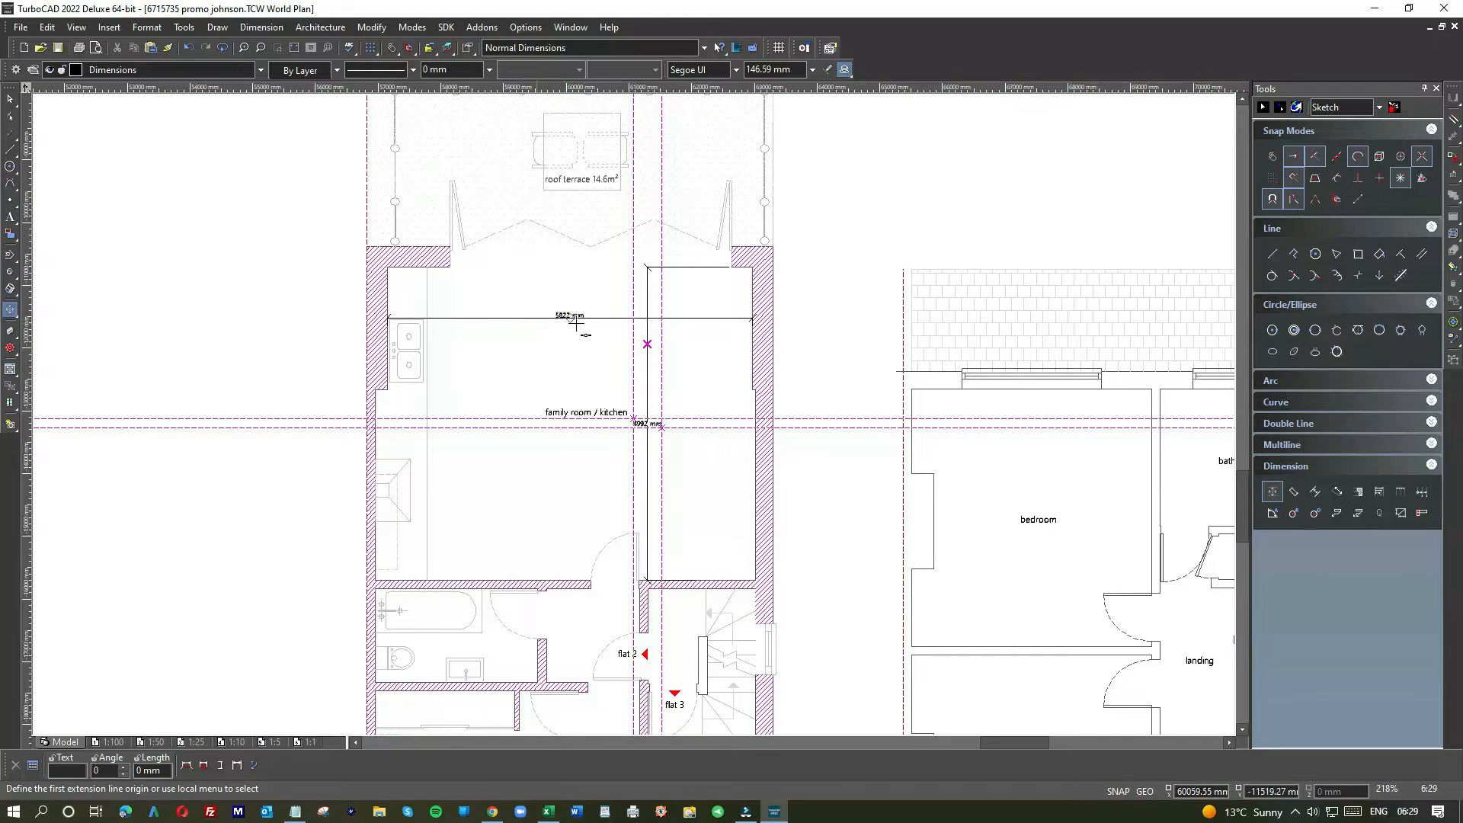
scroll(647, 432, "up", 4)
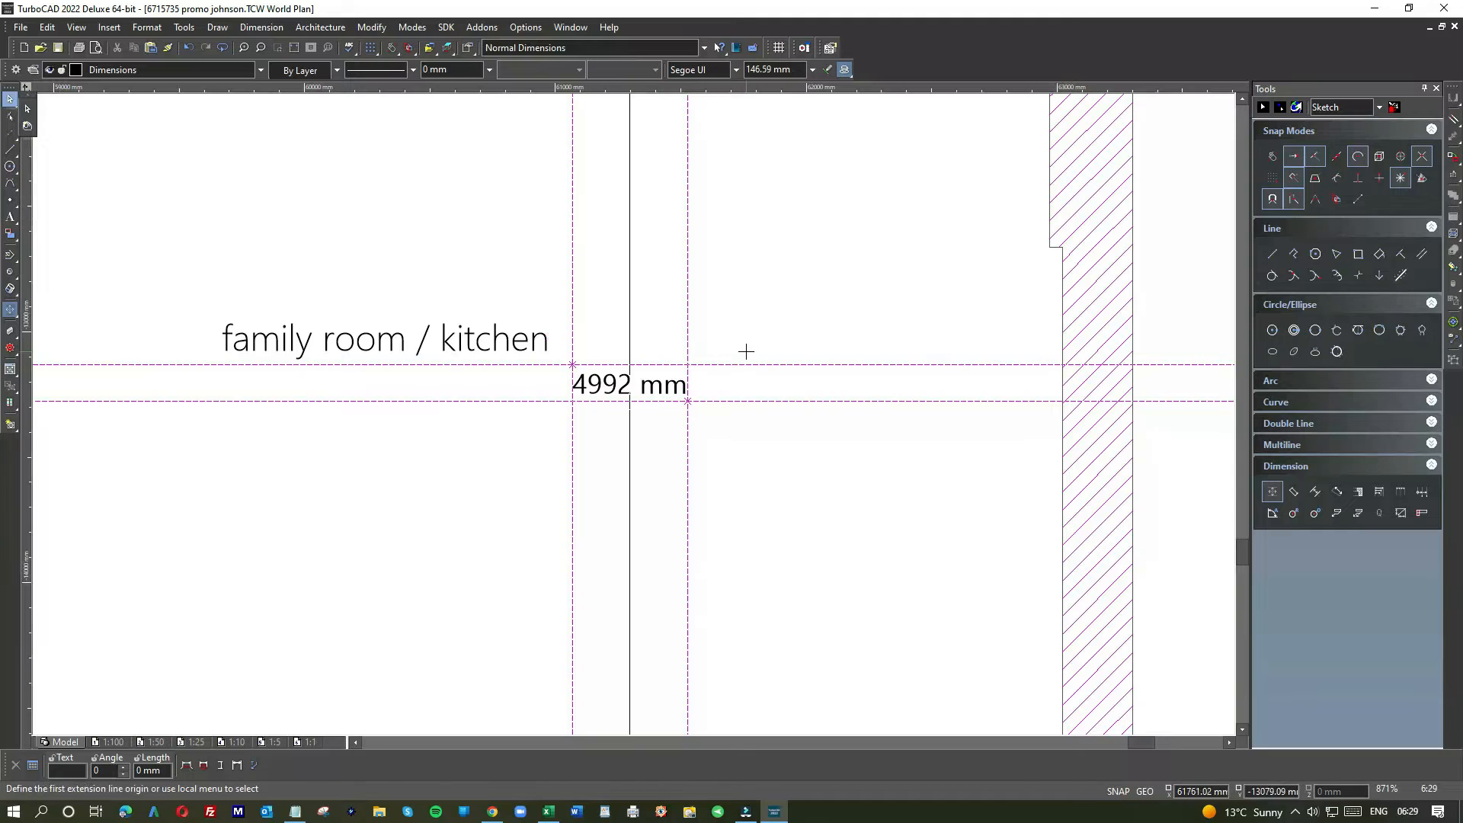
left_click(29, 108)
scroll(634, 419, "down", 2)
scroll(634, 419, "down", 2)
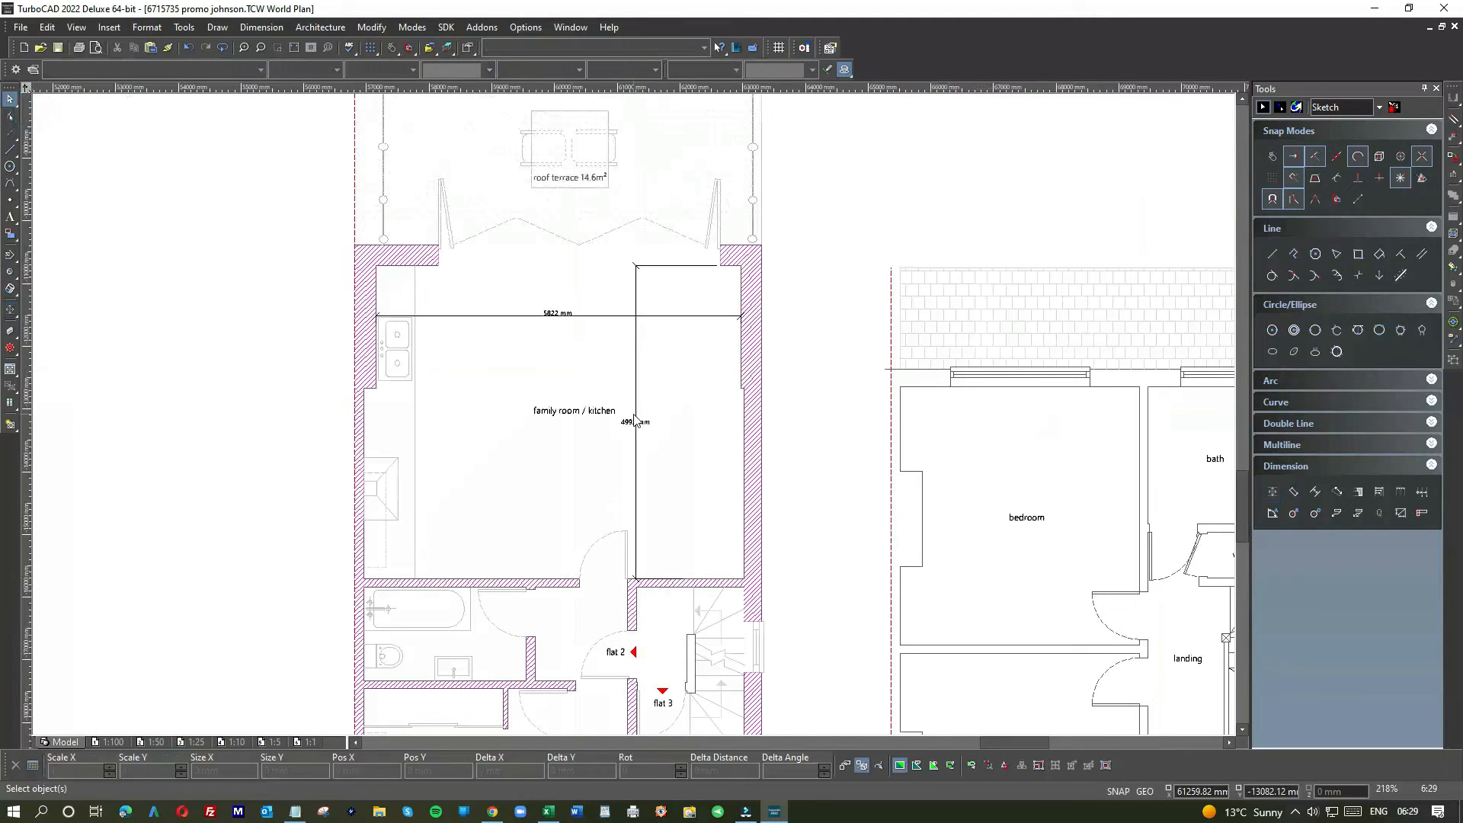
Delete the width and depth dimensions from the proposed first floor family room / kitchen
scroll(582, 266, "down", 2)
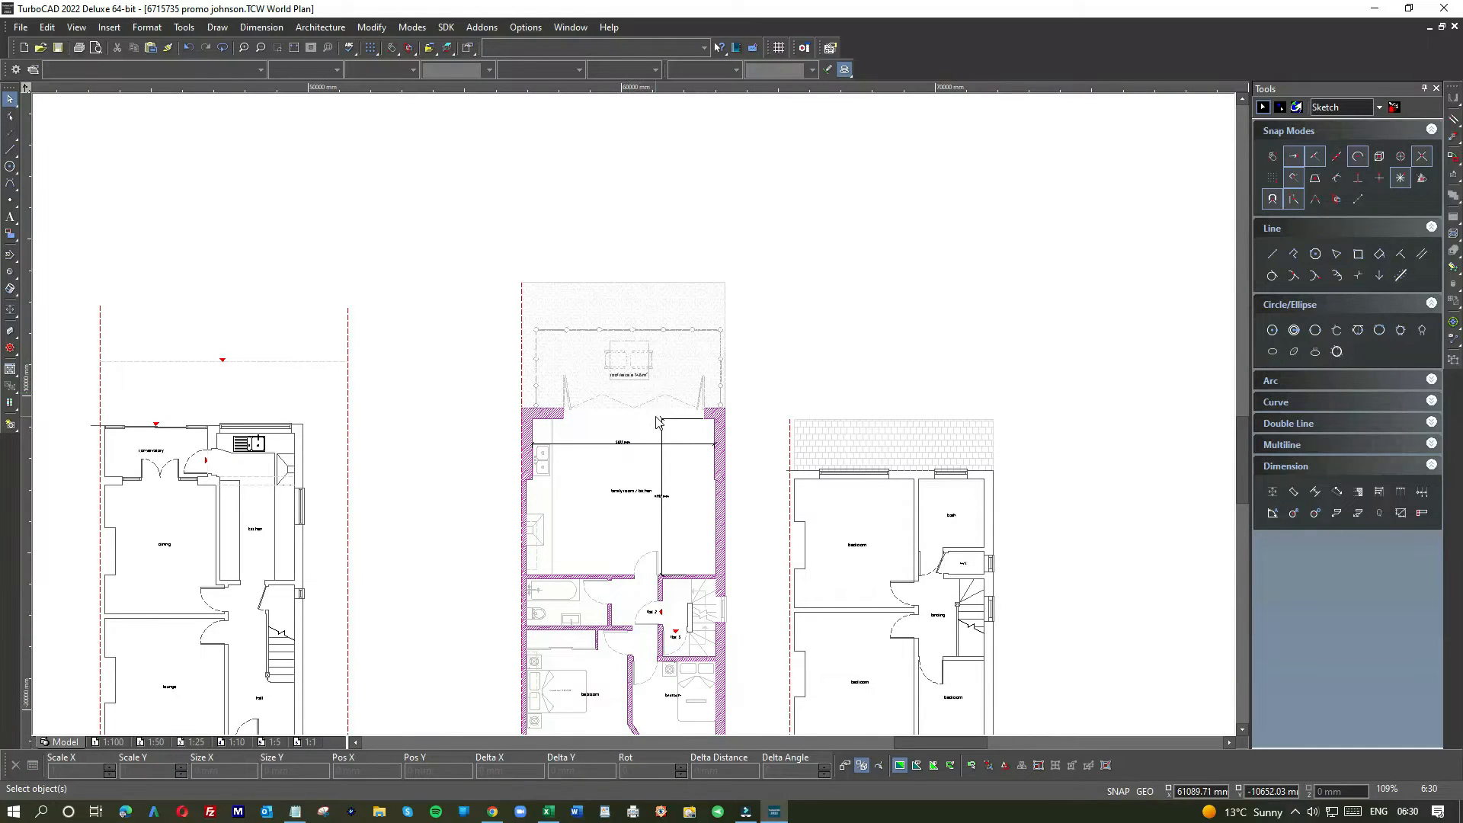
scroll(658, 421, "up", 4)
left_click(699, 463)
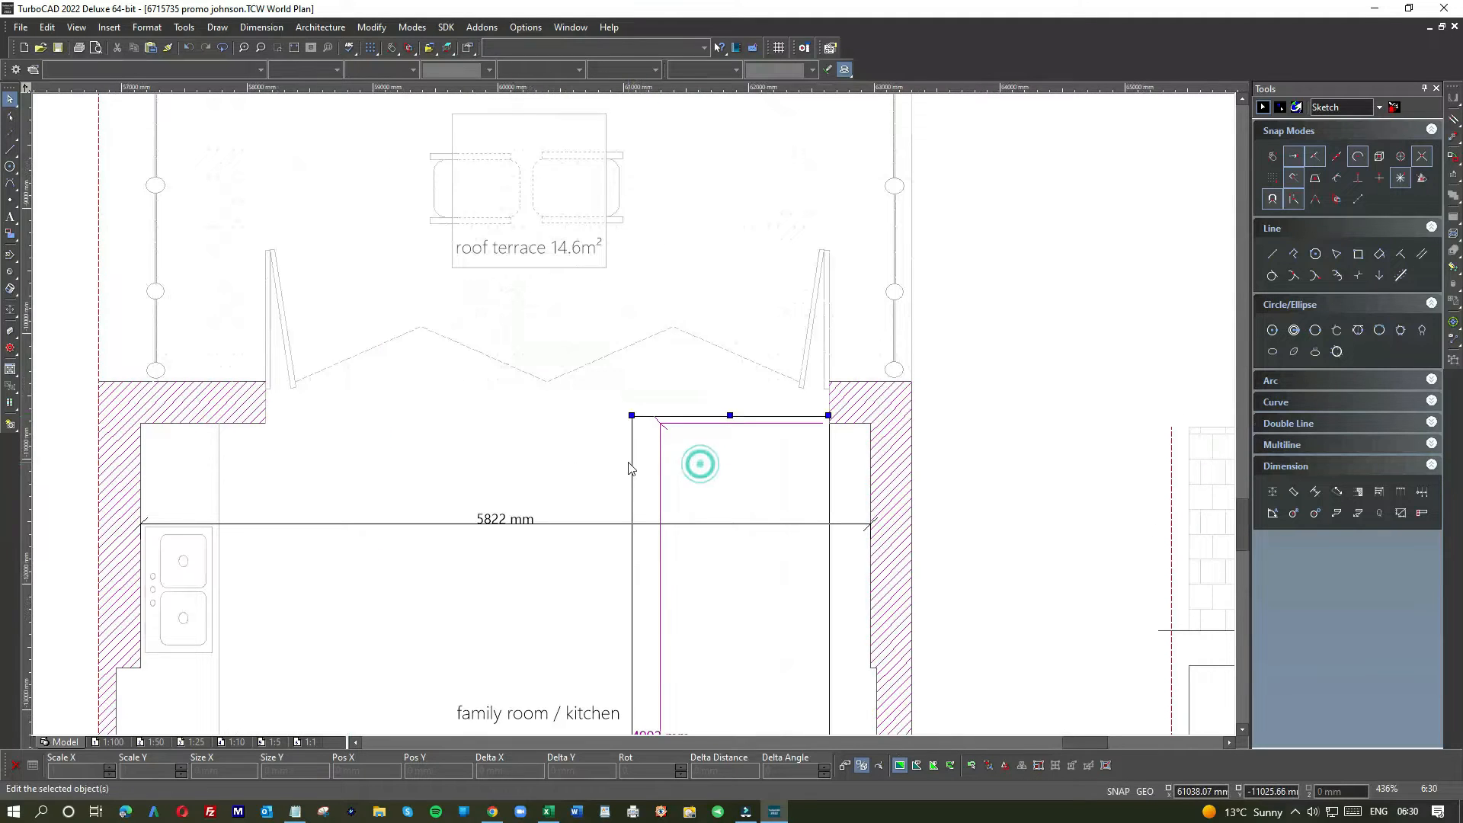
key("Delete")
left_click(637, 524)
key("Delete")
scroll(637, 420, "down", 4)
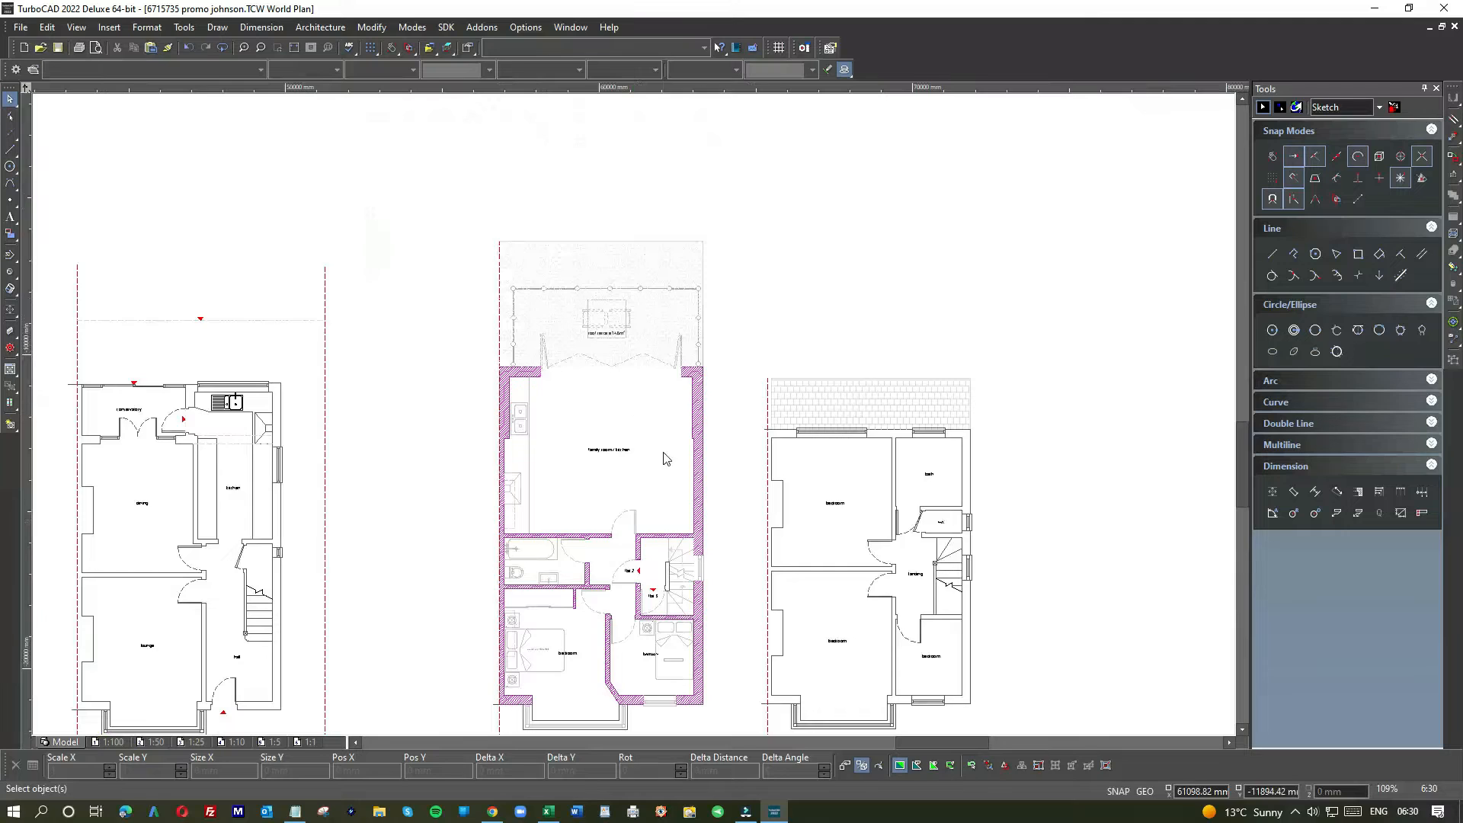
Copy the proposed second floor layout from the drawing sheet and place the copy beside the first floor plans
scroll(634, 419, "down", 2)
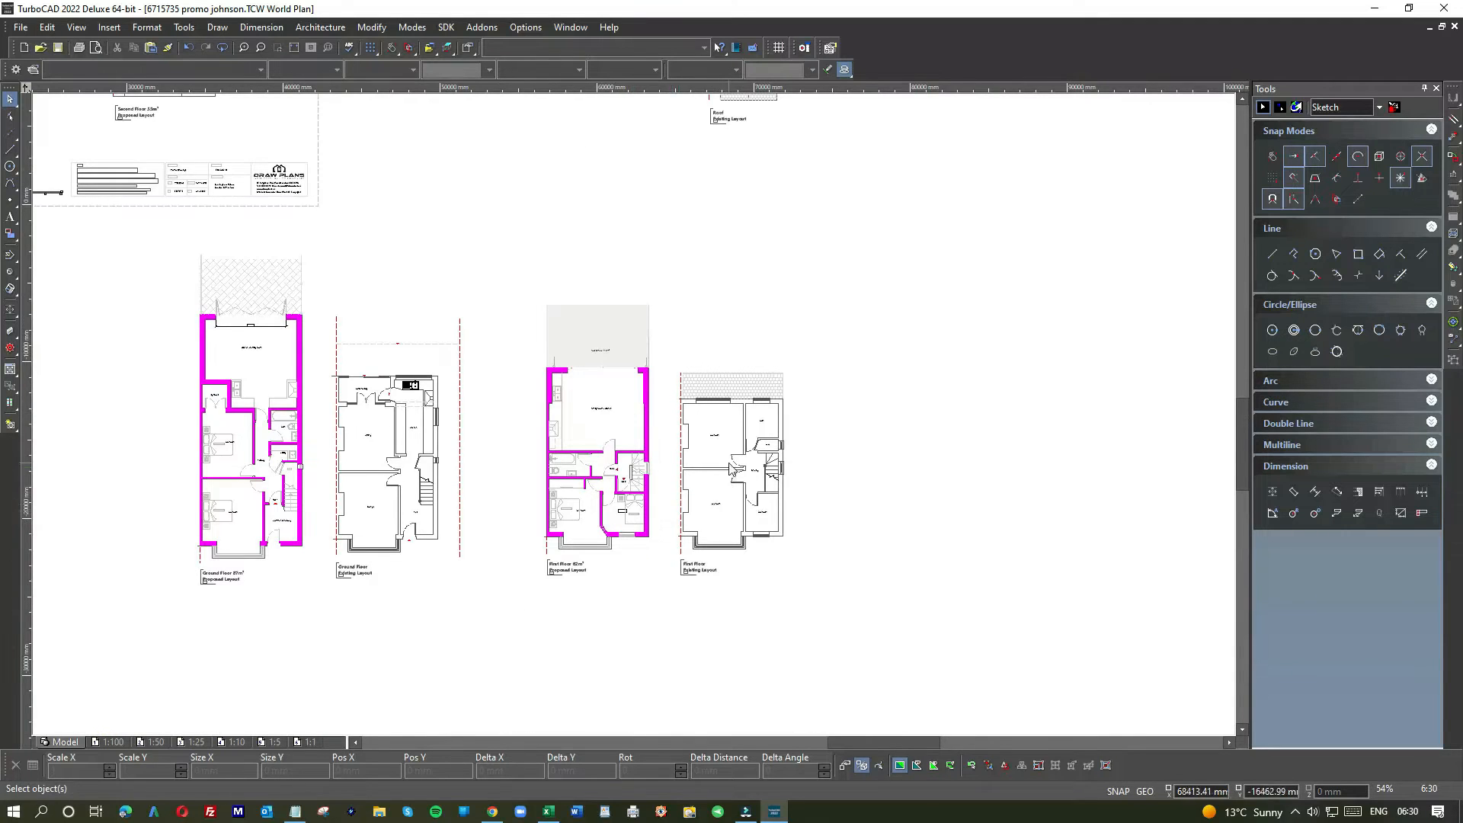
scroll(730, 474, "up", 2)
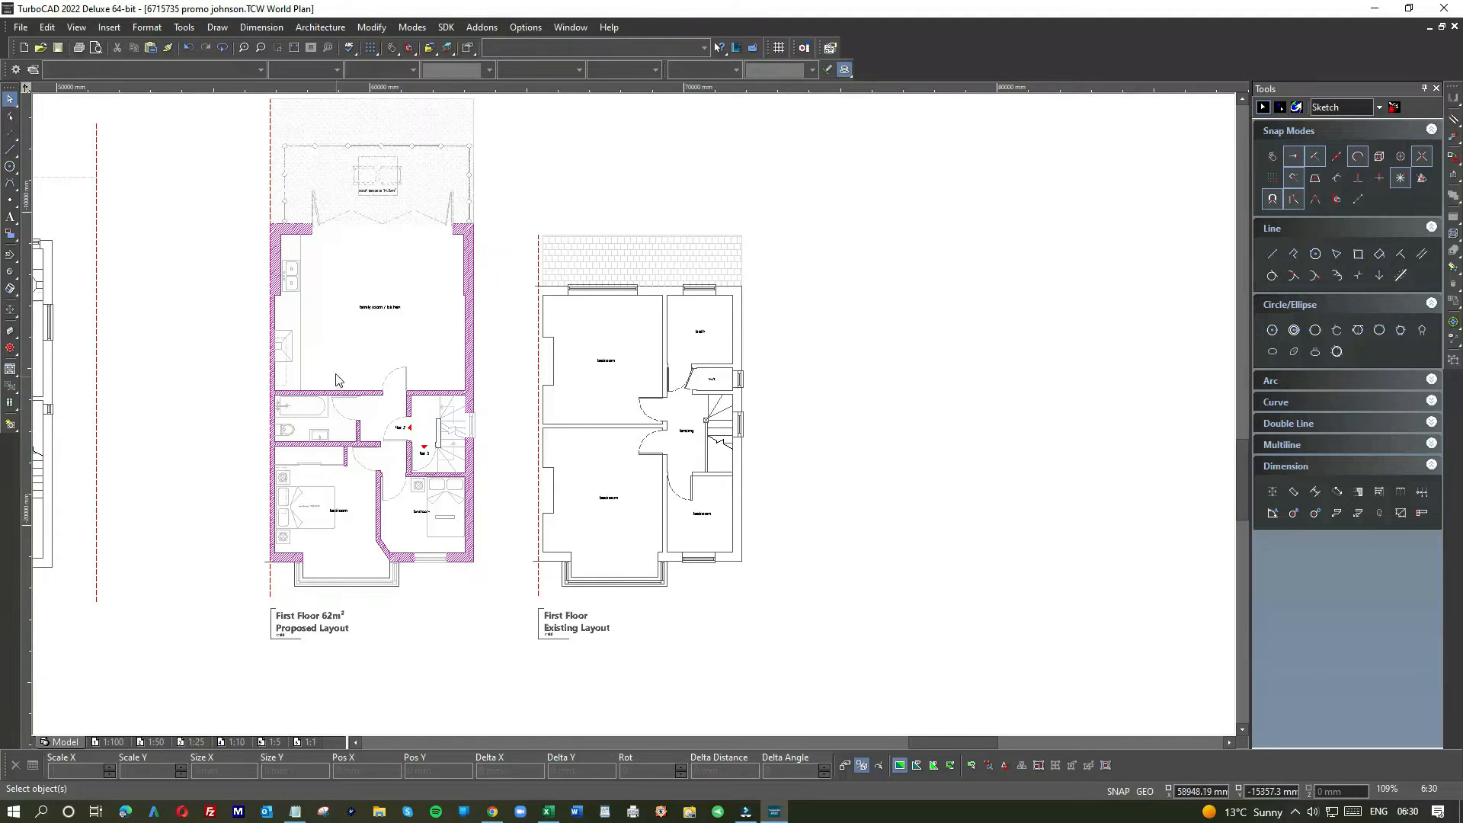
scroll(362, 357, "down", 2)
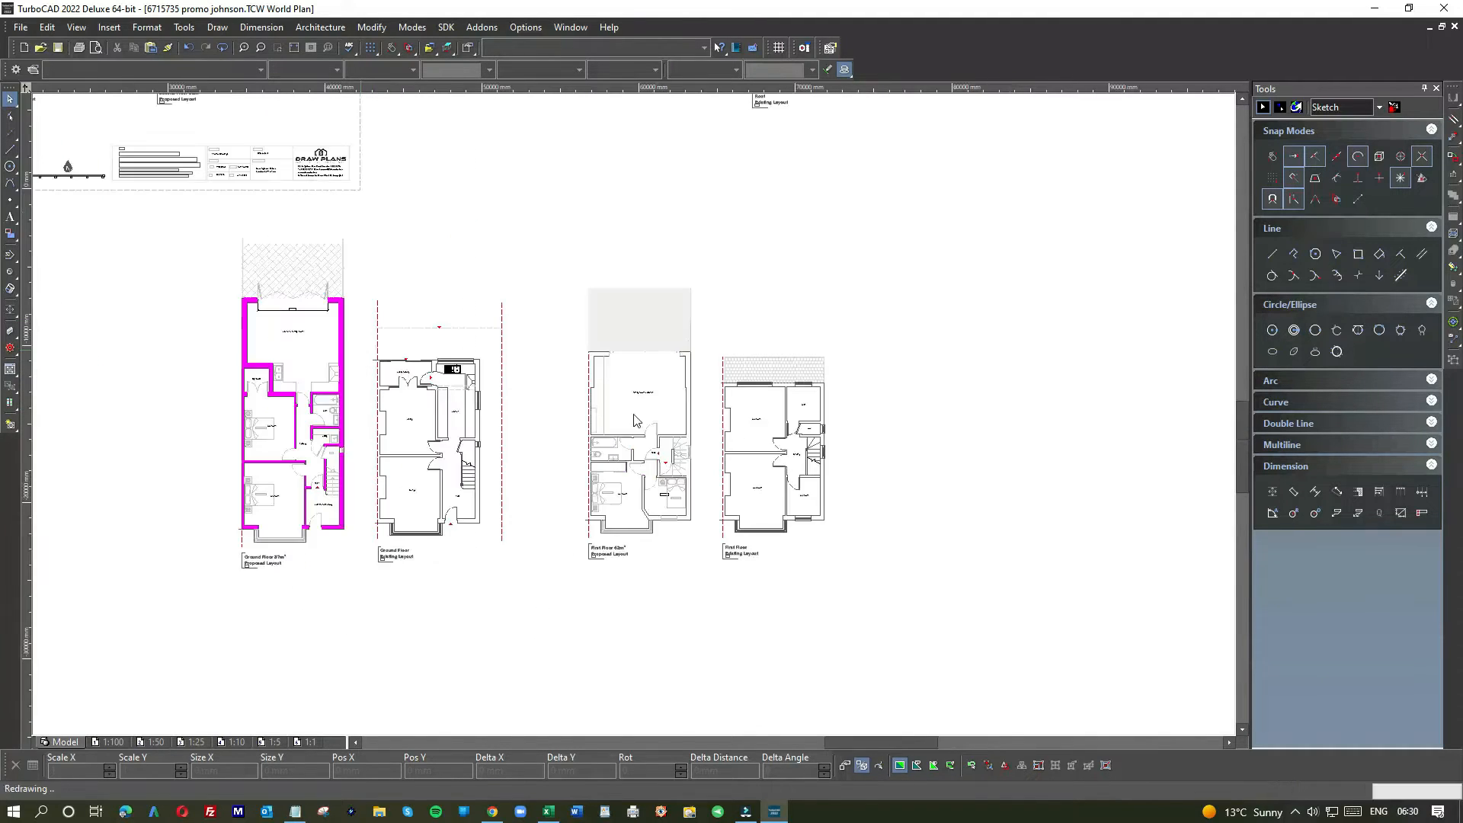
scroll(636, 417, "down", 2)
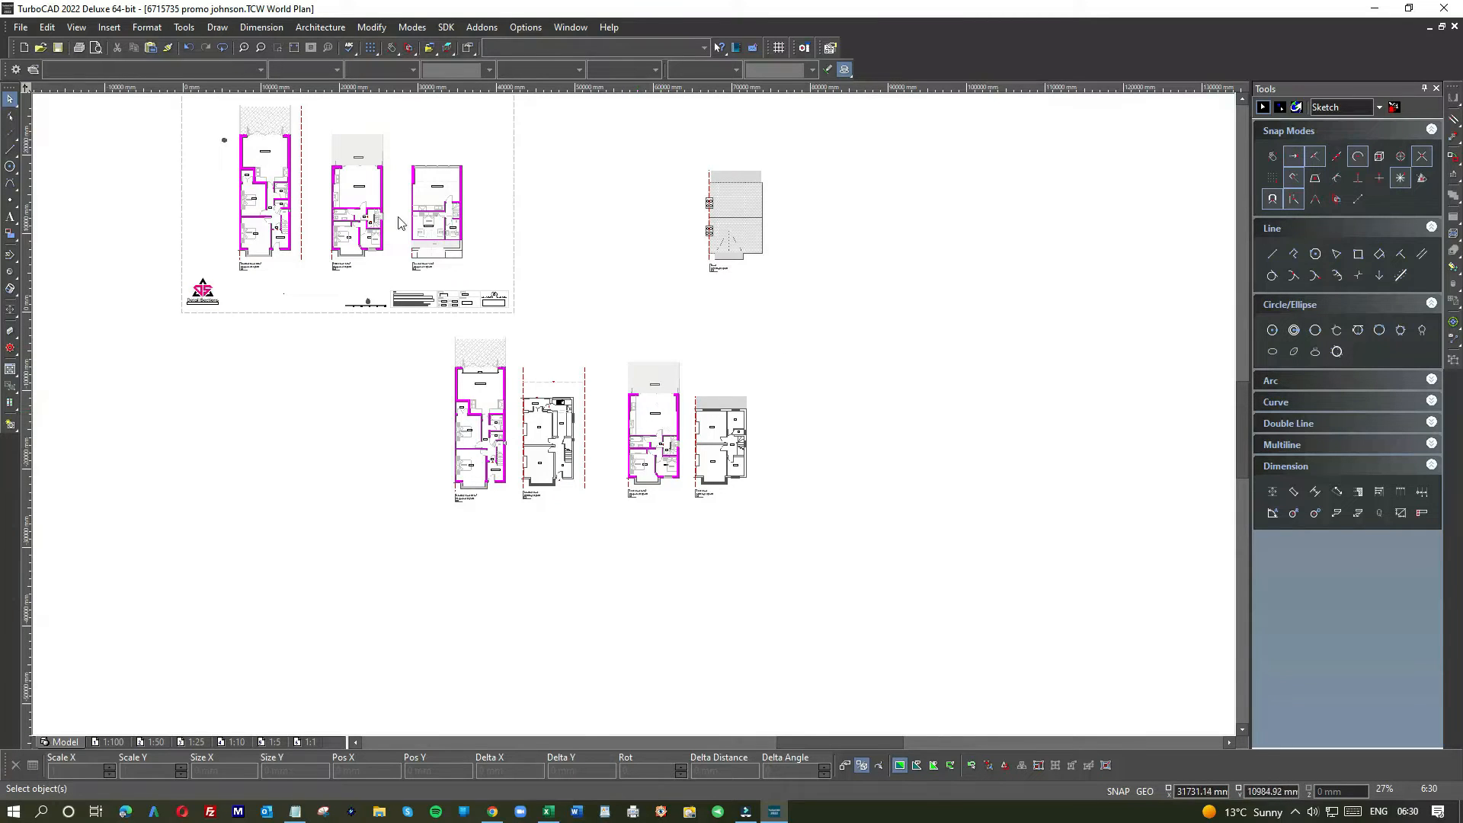
left_click_drag(403, 153, 490, 290)
left_click(429, 189)
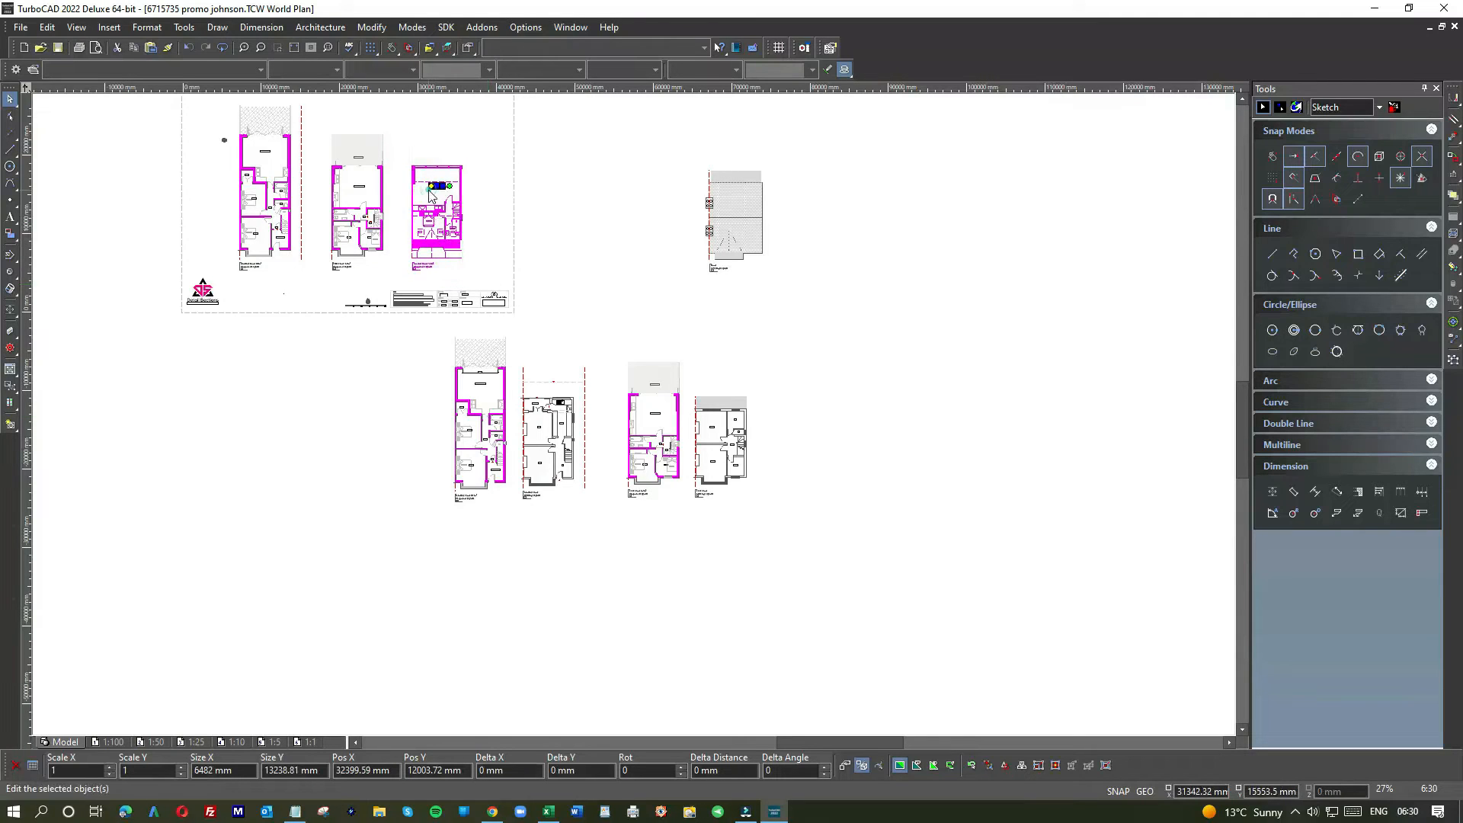
left_click(564, 210)
left_click_drag(385, 129, 490, 294)
left_click(844, 401)
key("ctrl+v")
left_click_drag(622, 396, 849, 414)
Move the existing roof layout beside the copied second floor layout and shift the pair closer to the first floor plans
left_click(669, 157)
mouse_move(727, 202)
left_mouse_down()
mouse_move(774, 219)
mouse_move(941, 419)
mouse_move(933, 446)
left_mouse_up()
mouse_move(804, 341)
left_mouse_down()
mouse_move(1054, 460)
mouse_move(1063, 550)
left_mouse_up()
left_click_drag(848, 404, 785, 401)
scroll(857, 400, "up", 5)
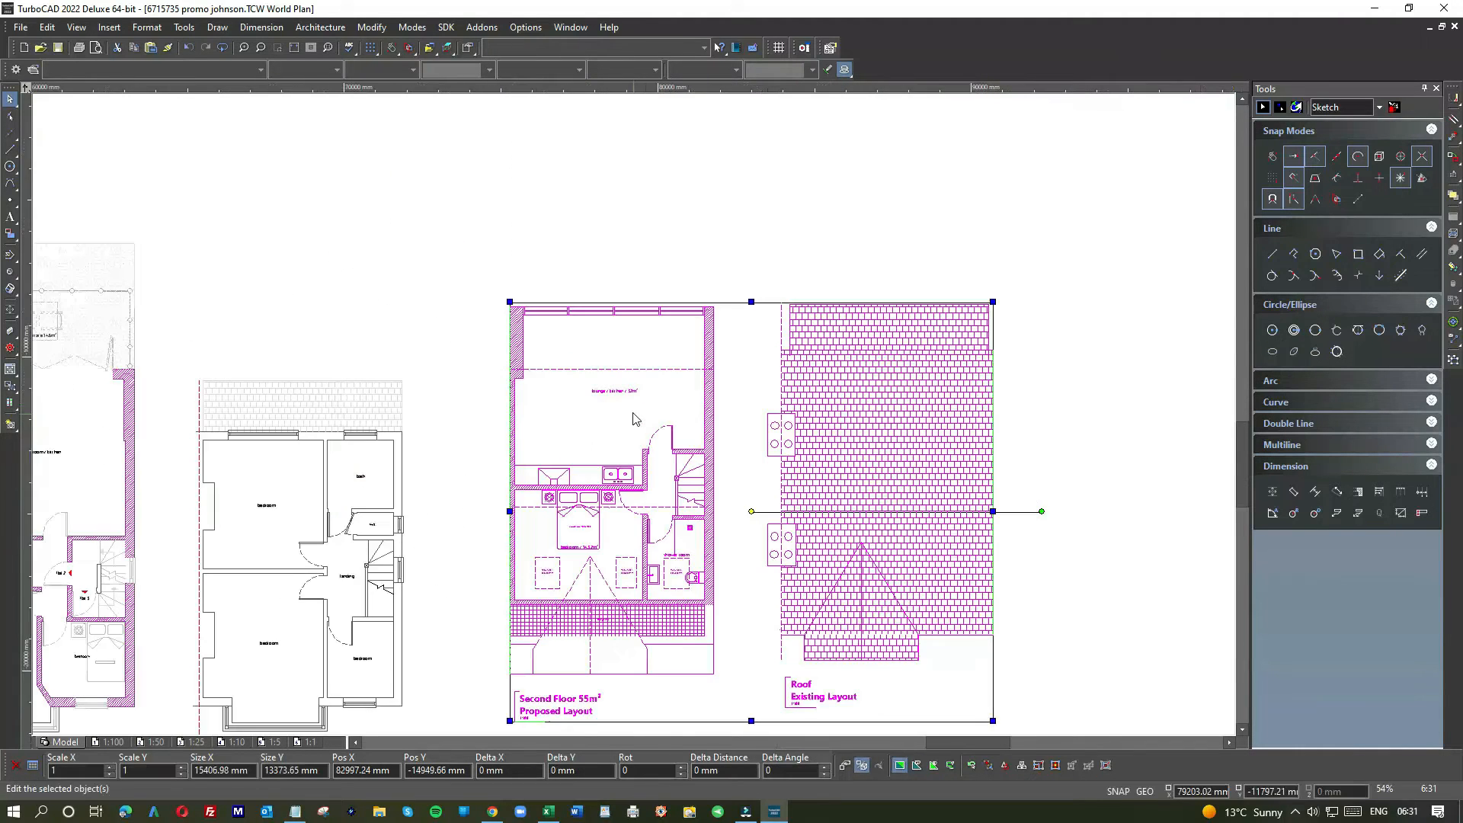
left_click(1048, 312)
Move the proposed second floor and existing roof layouts together to line up with the existing first floor plan and its title
scroll(600, 607, "up", 1)
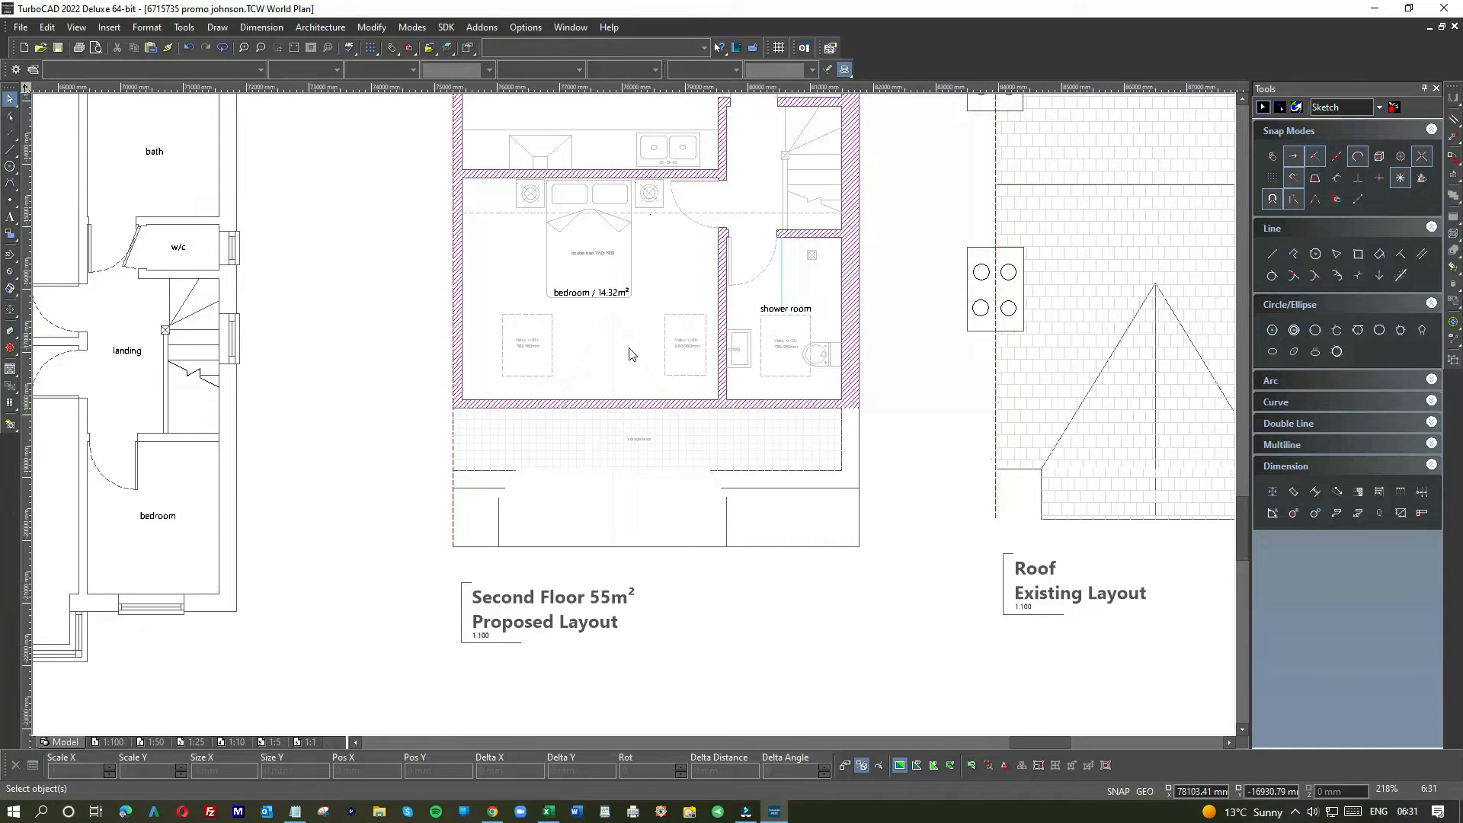
scroll(631, 355, "down", 1)
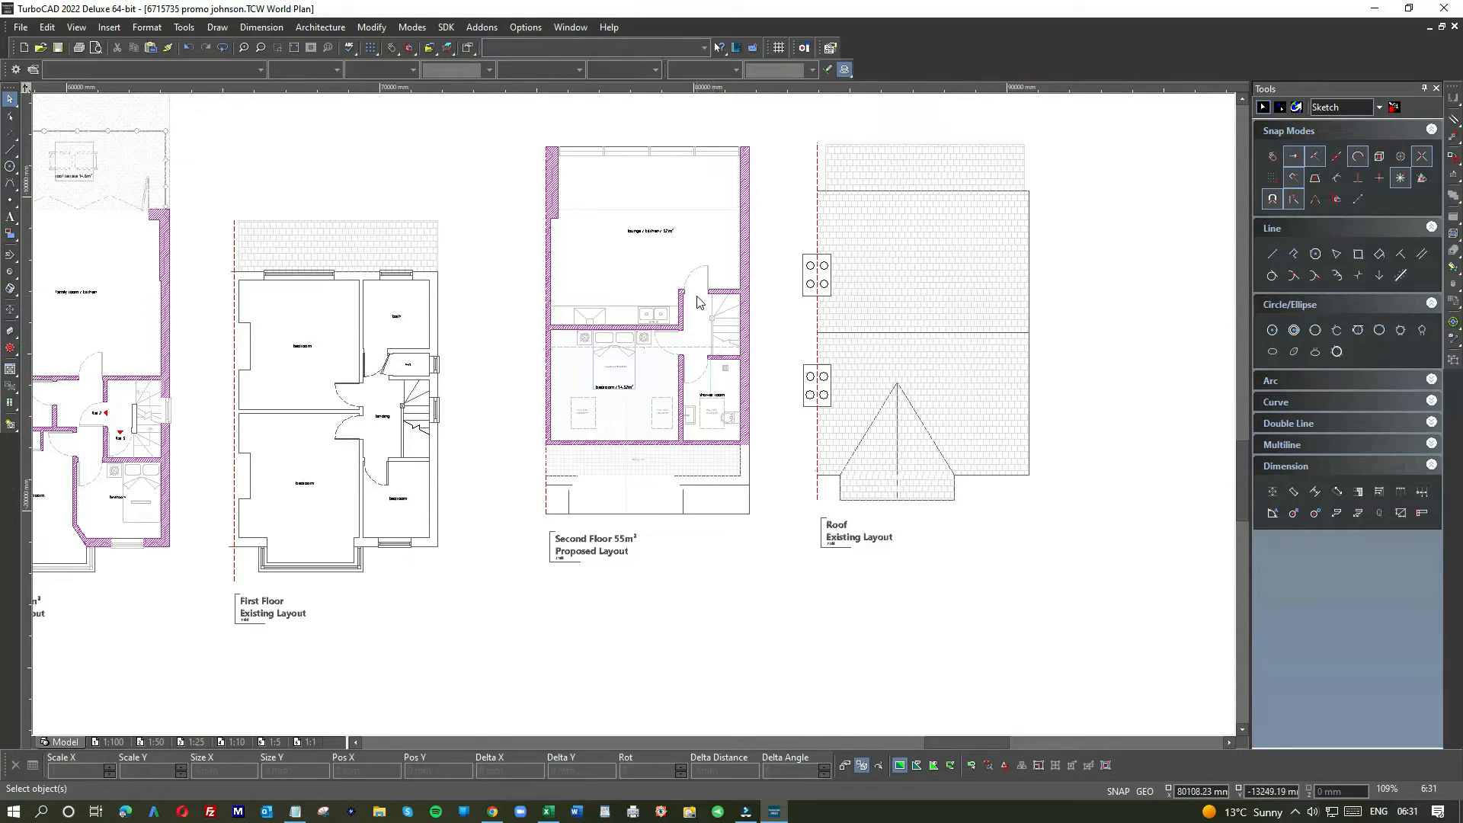
scroll(698, 310, "up", 2)
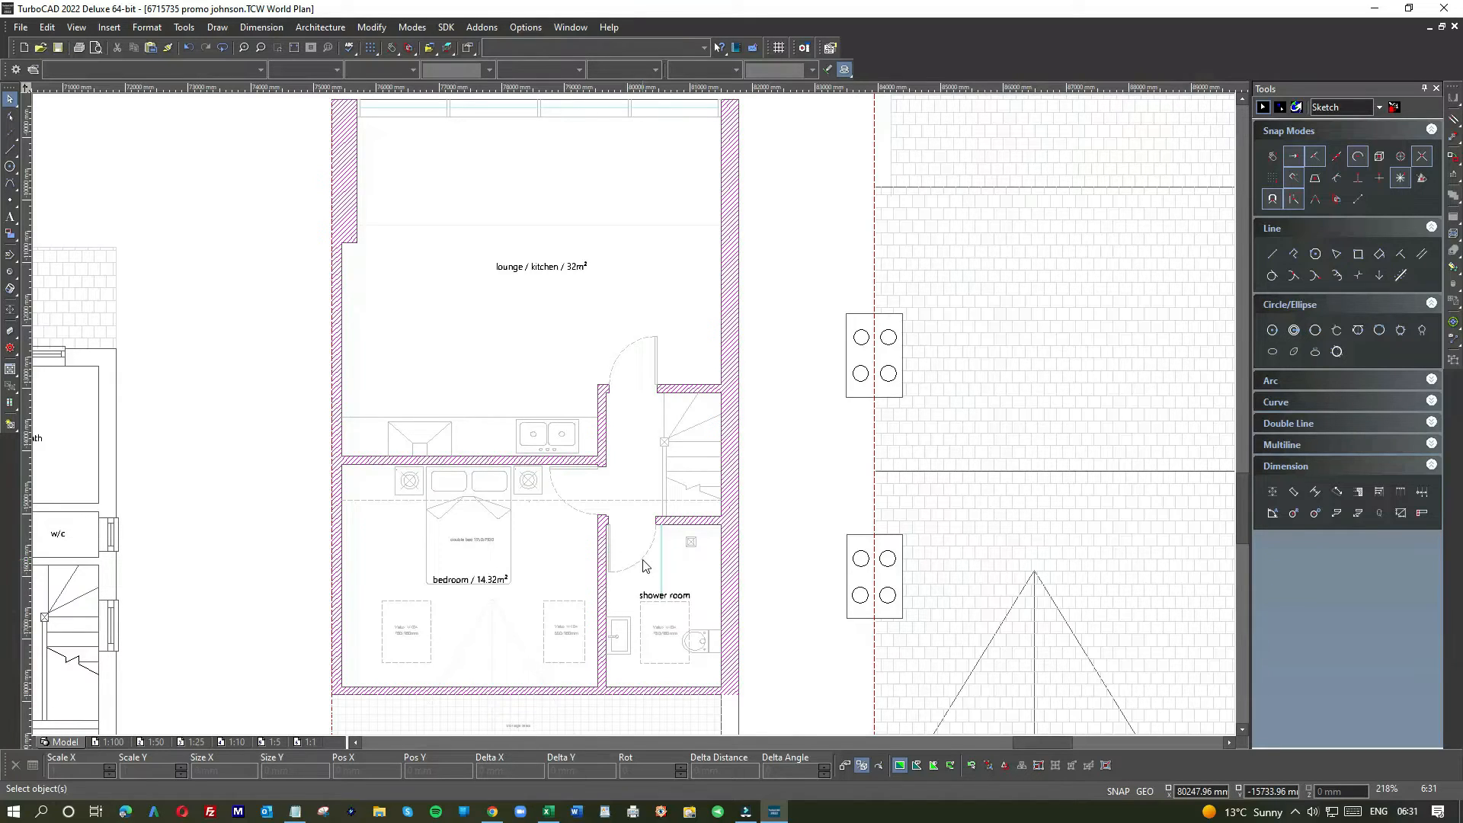
scroll(642, 565, "down", 2)
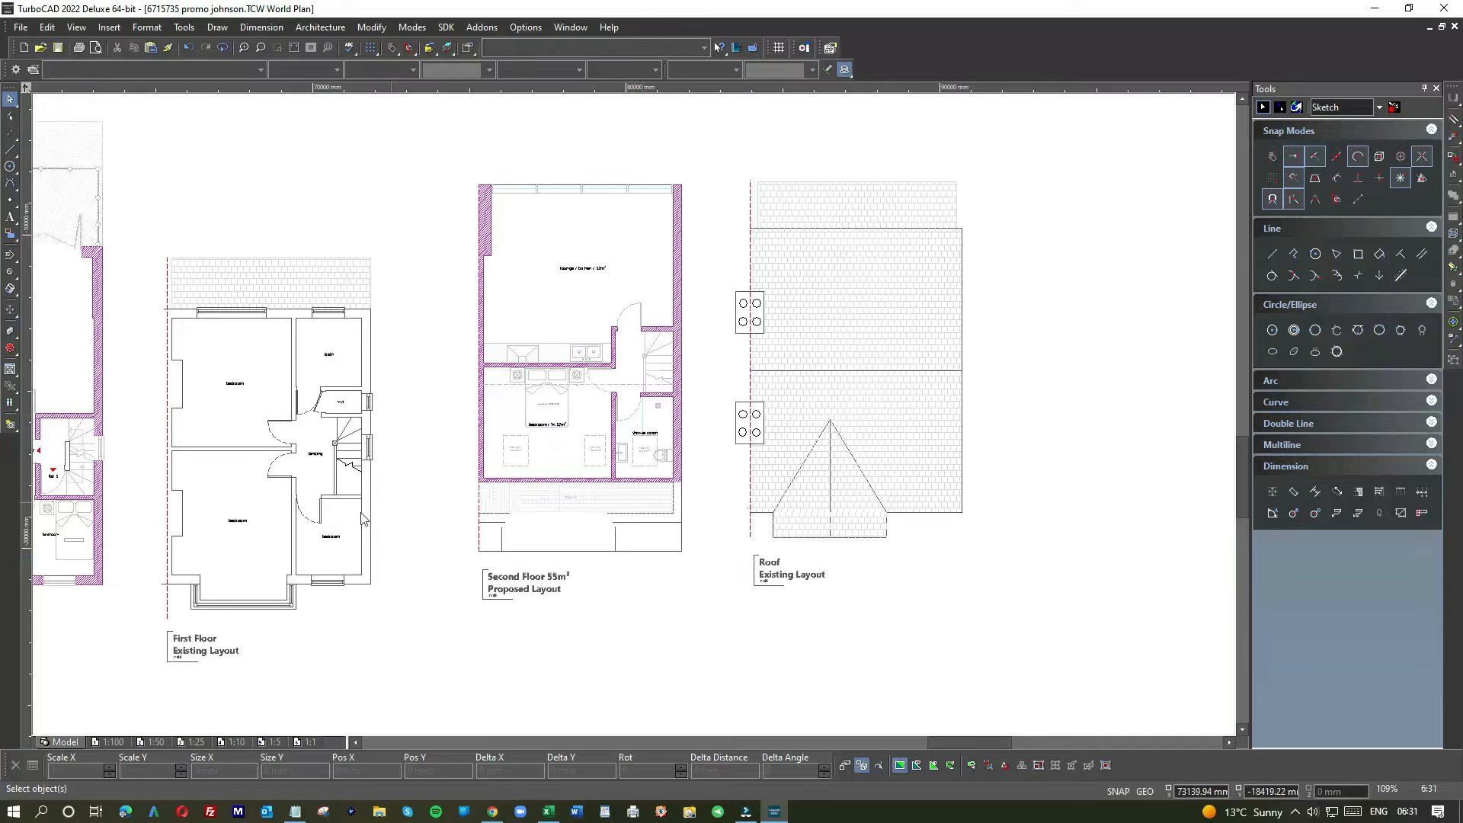
left_click_drag(456, 161, 1067, 588)
left_click_drag(596, 419, 567, 478)
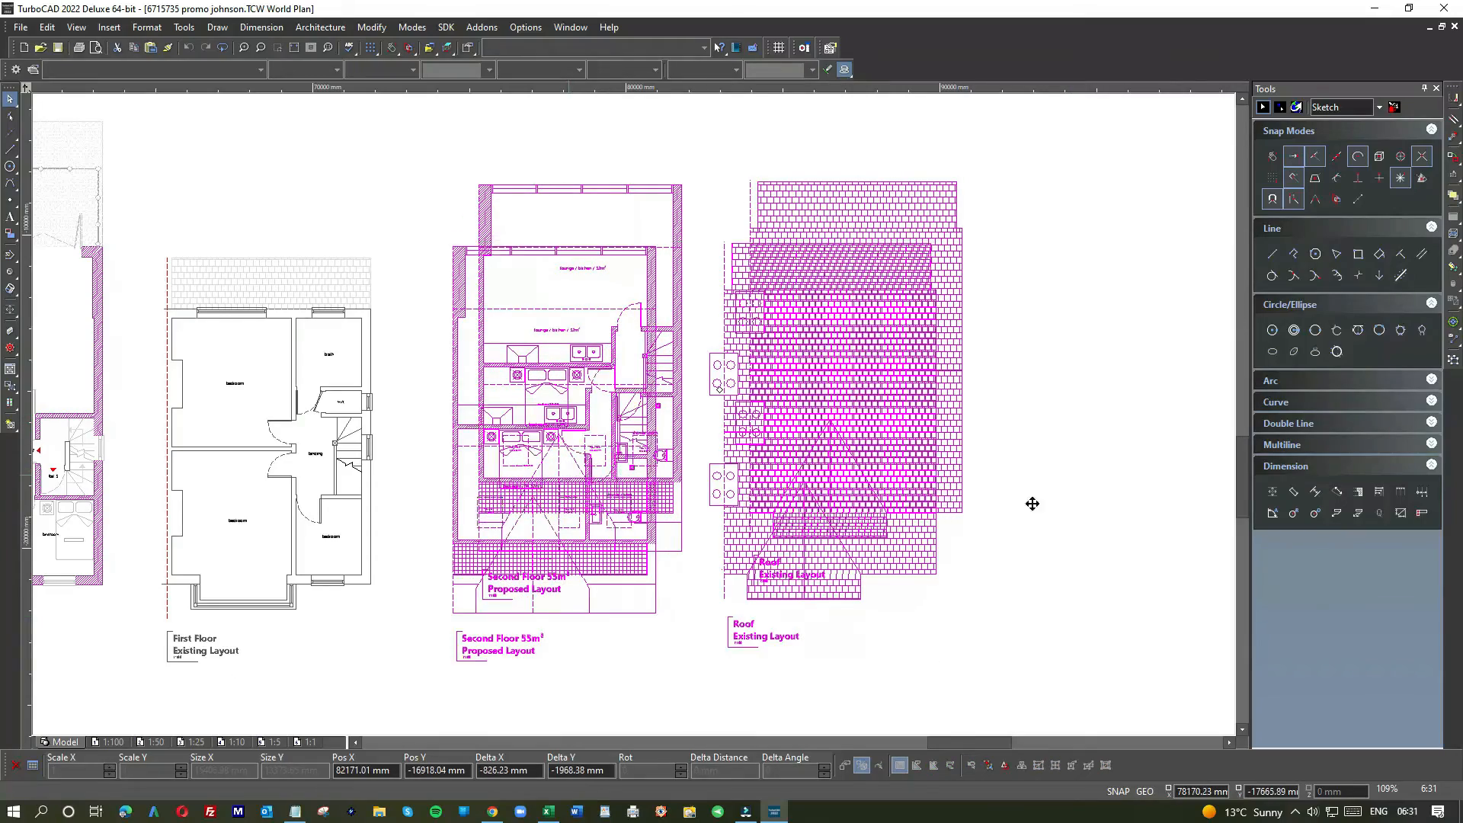
left_click(1120, 509)
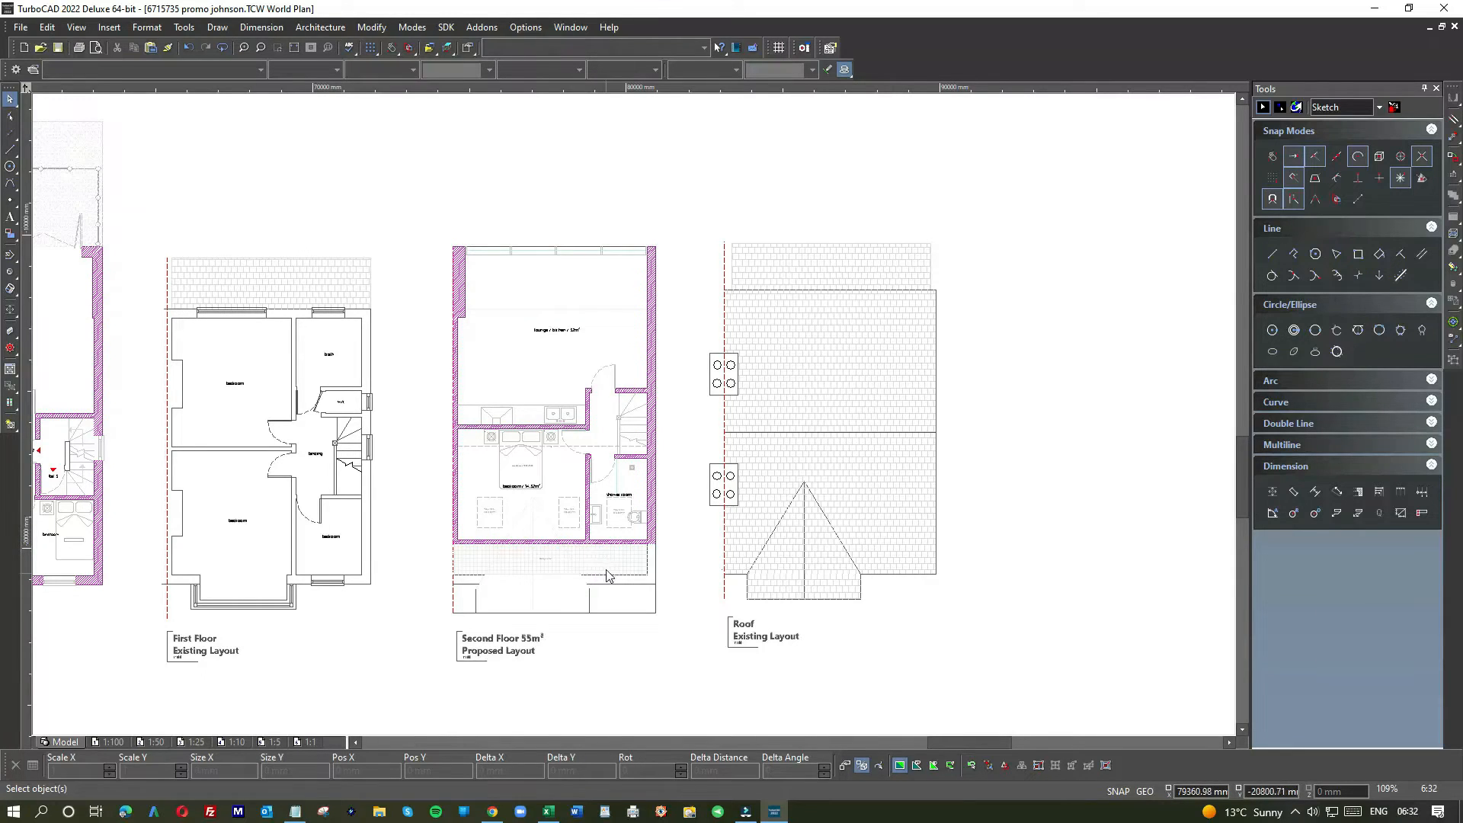
Sketch a roof section below the second floor plan: a horizontal floor line and an about 3470 mm roof slope rising from its left end
scroll(607, 579, "up", 3)
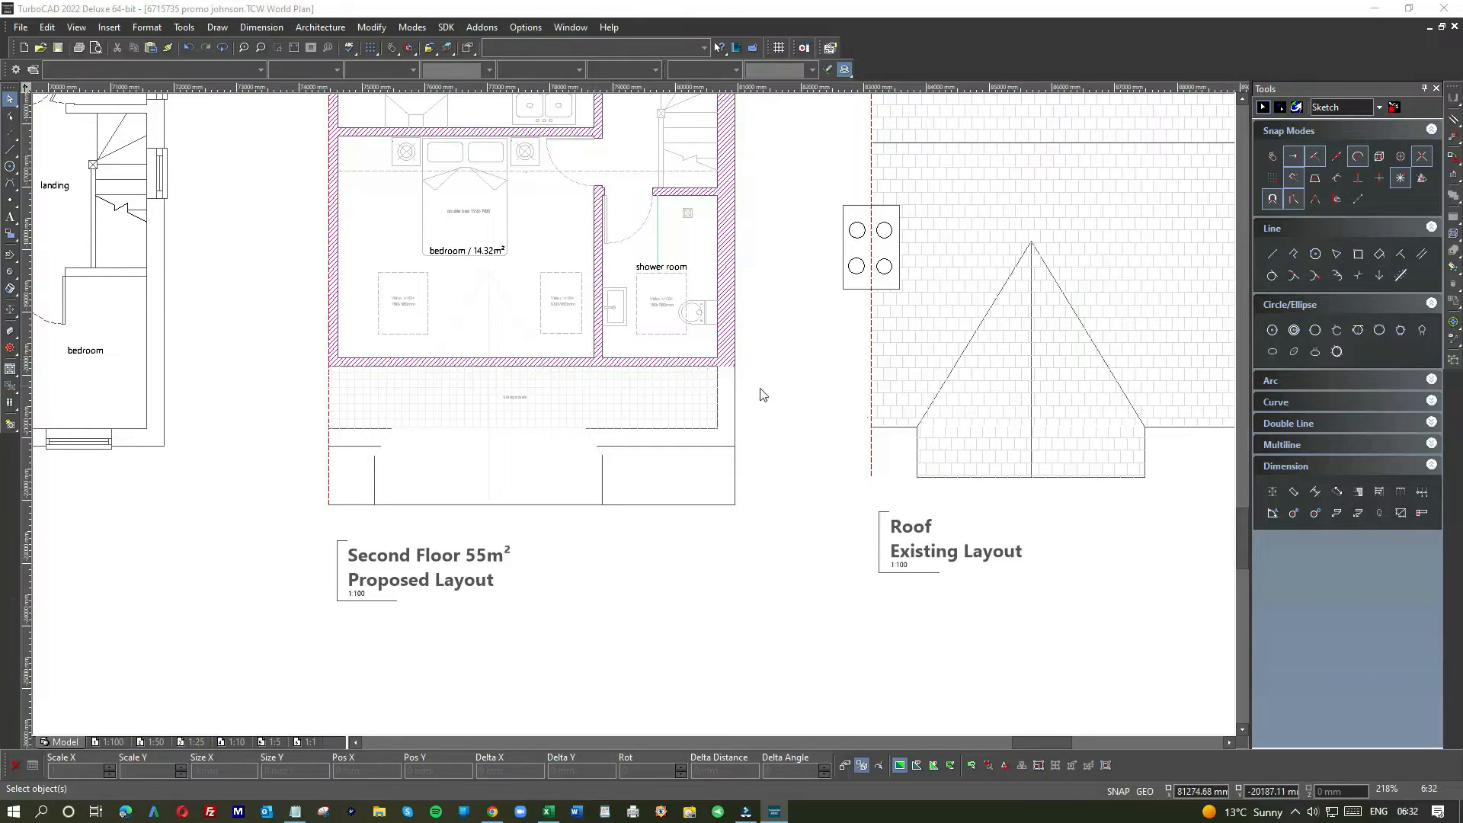
left_click(9, 152)
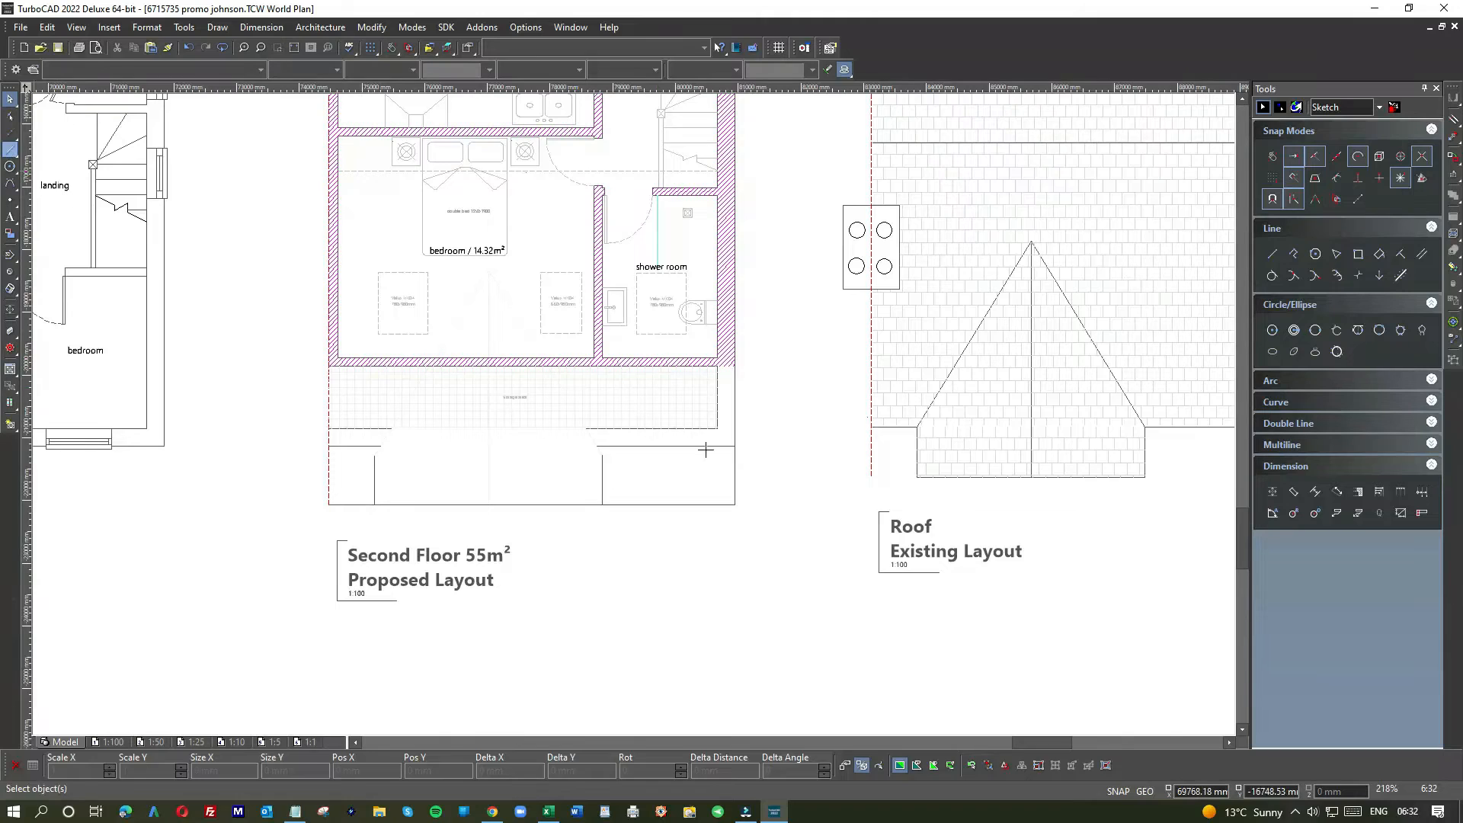
left_click(607, 618)
left_click(785, 618)
left_click(607, 619)
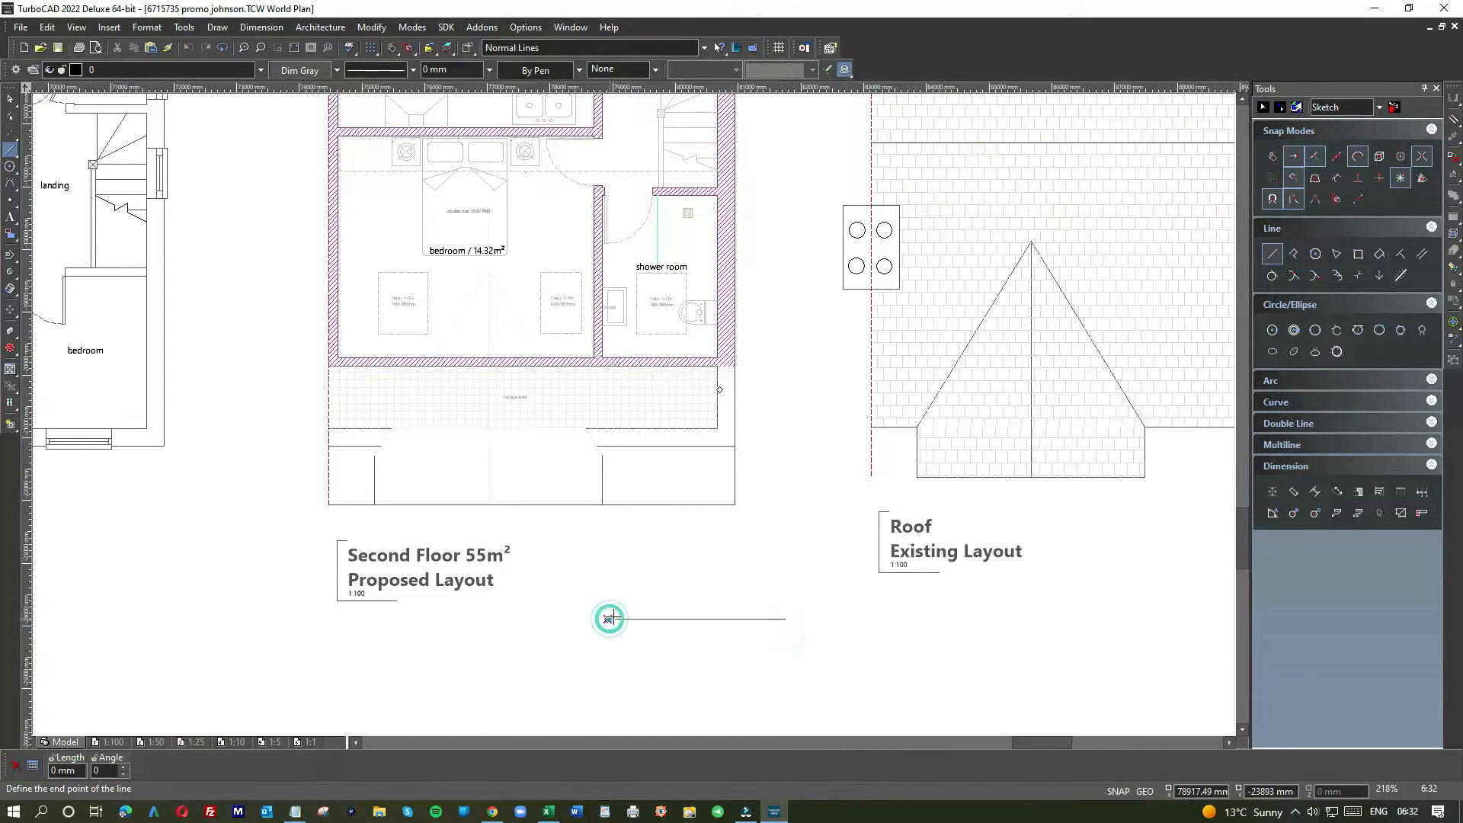
left_click(1396, 183)
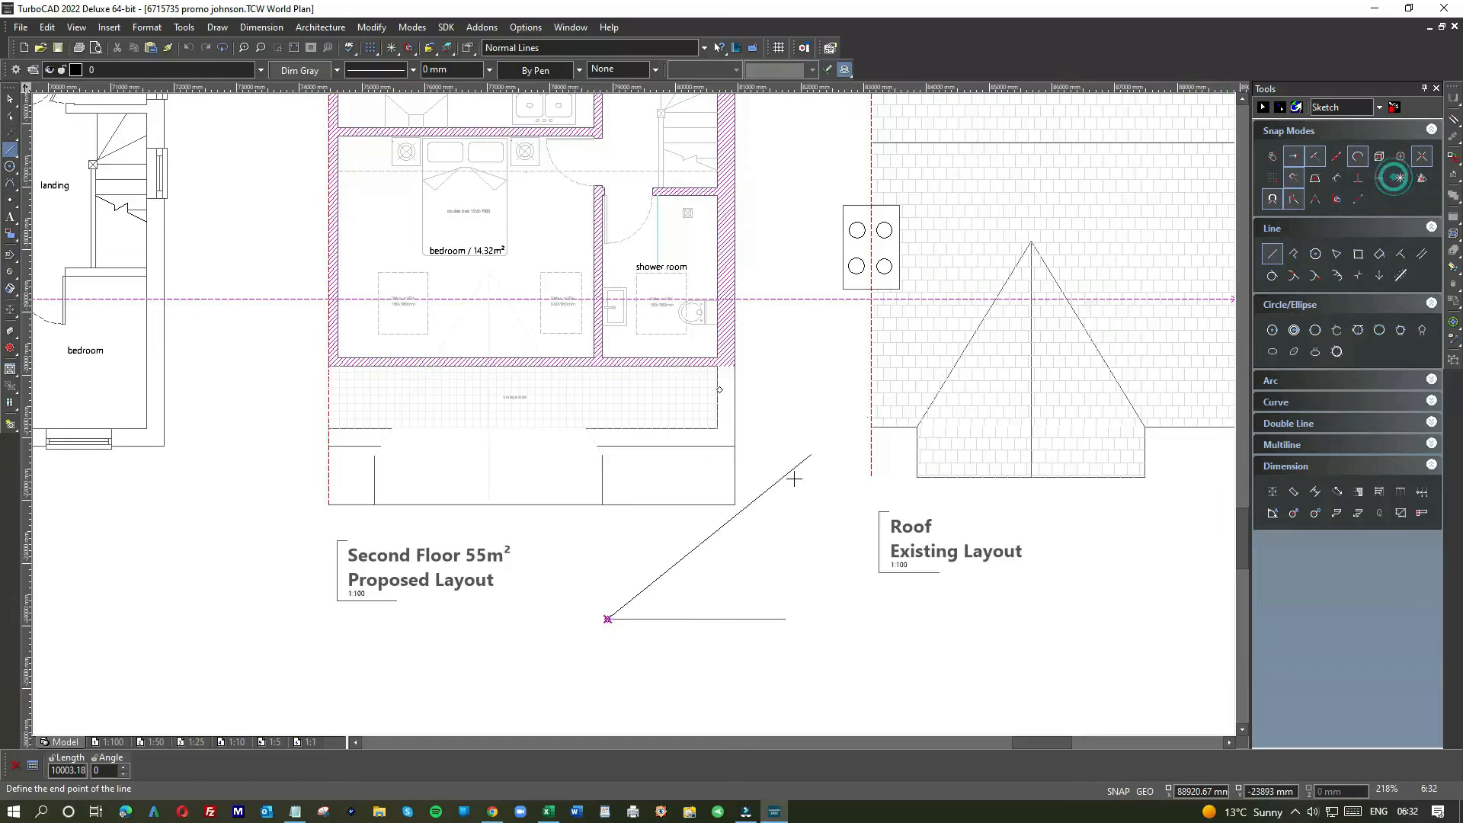
left_click(795, 508)
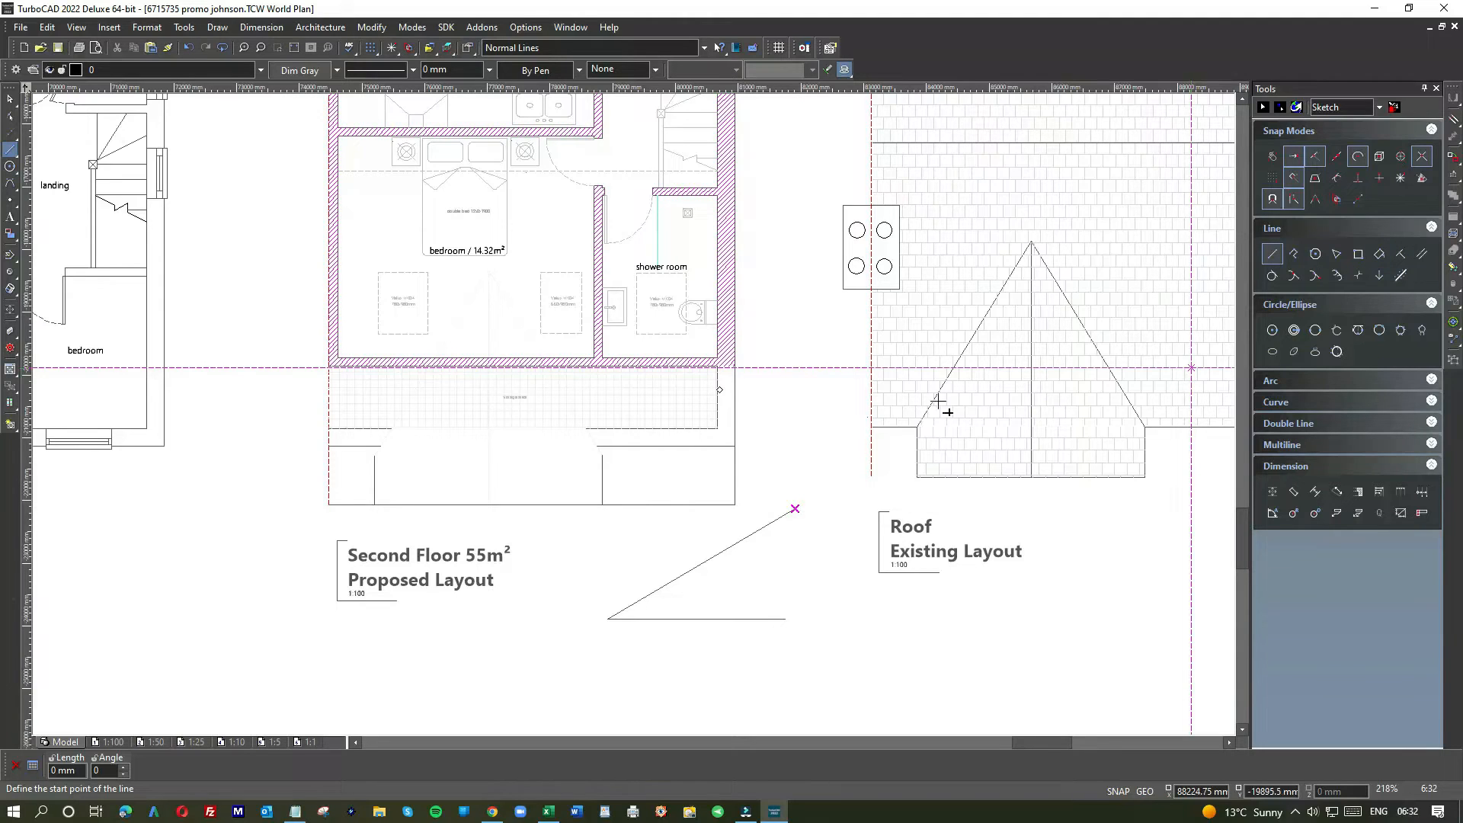
Draw a vertical wall line about 1094 mm long down from the eaves corner and offset a parallel inner face by 290 mm
left_click(609, 619)
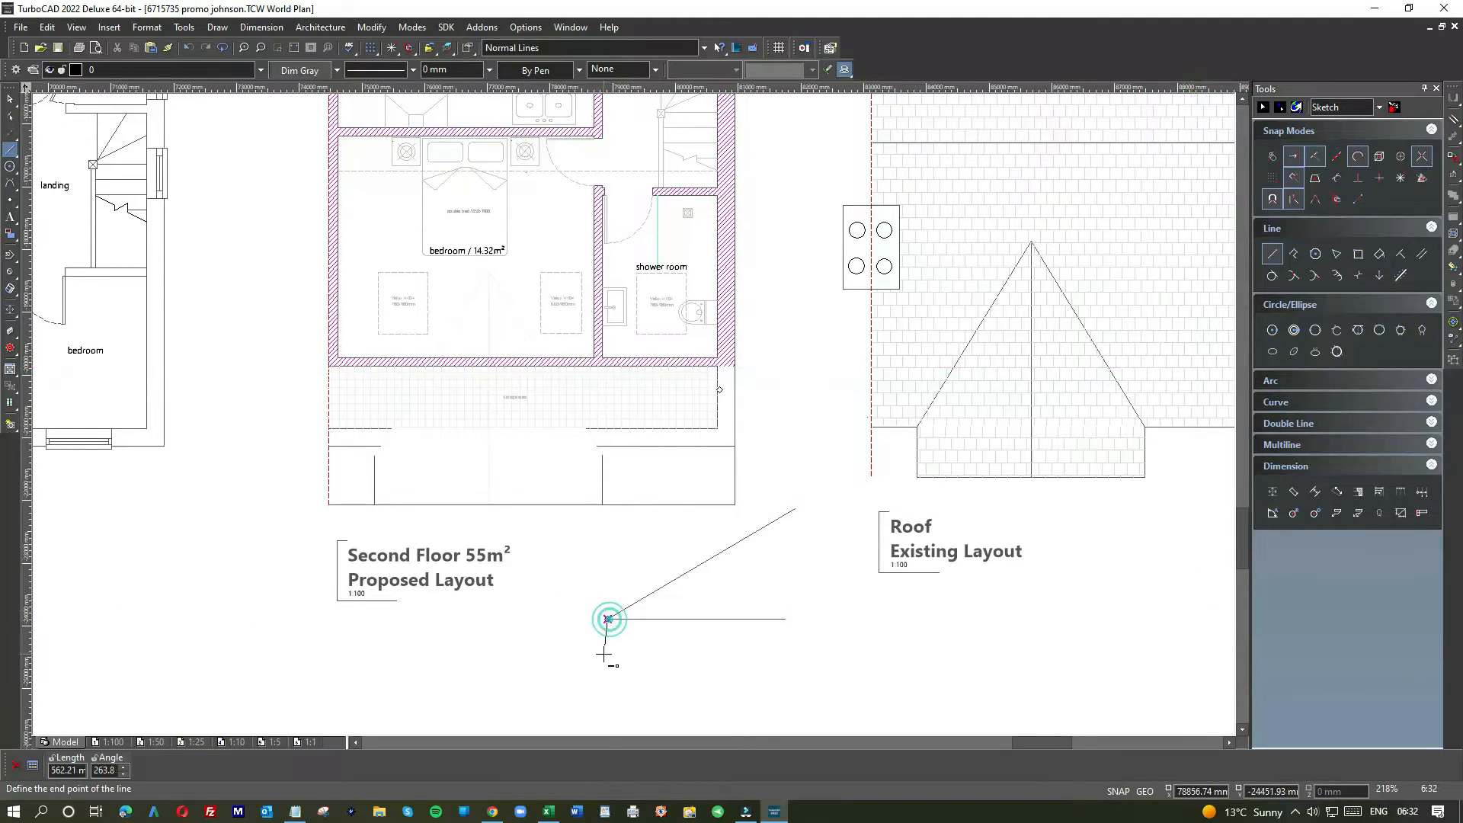
left_click(1400, 177)
left_click(623, 686)
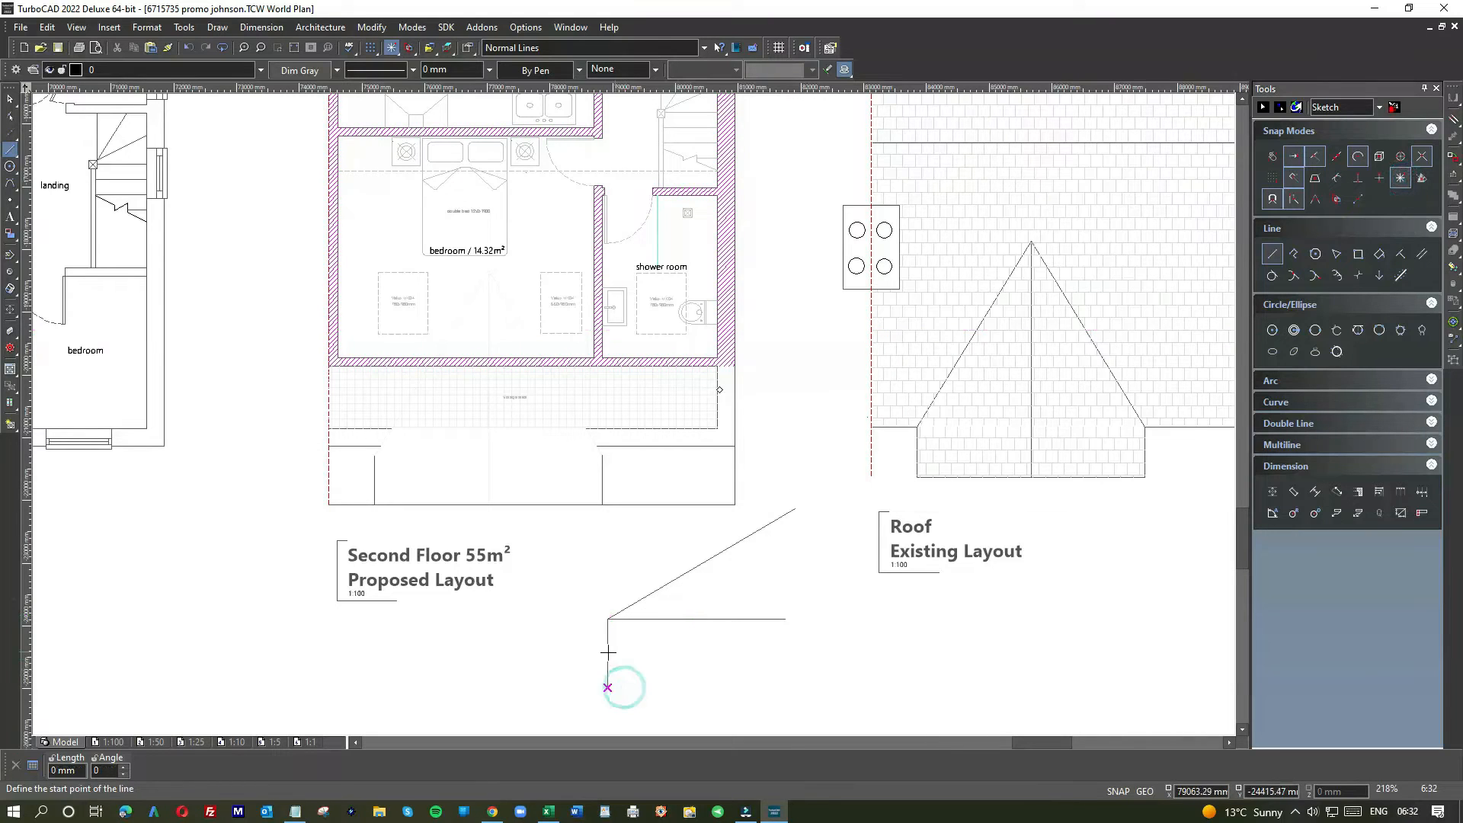
left_click(1422, 253)
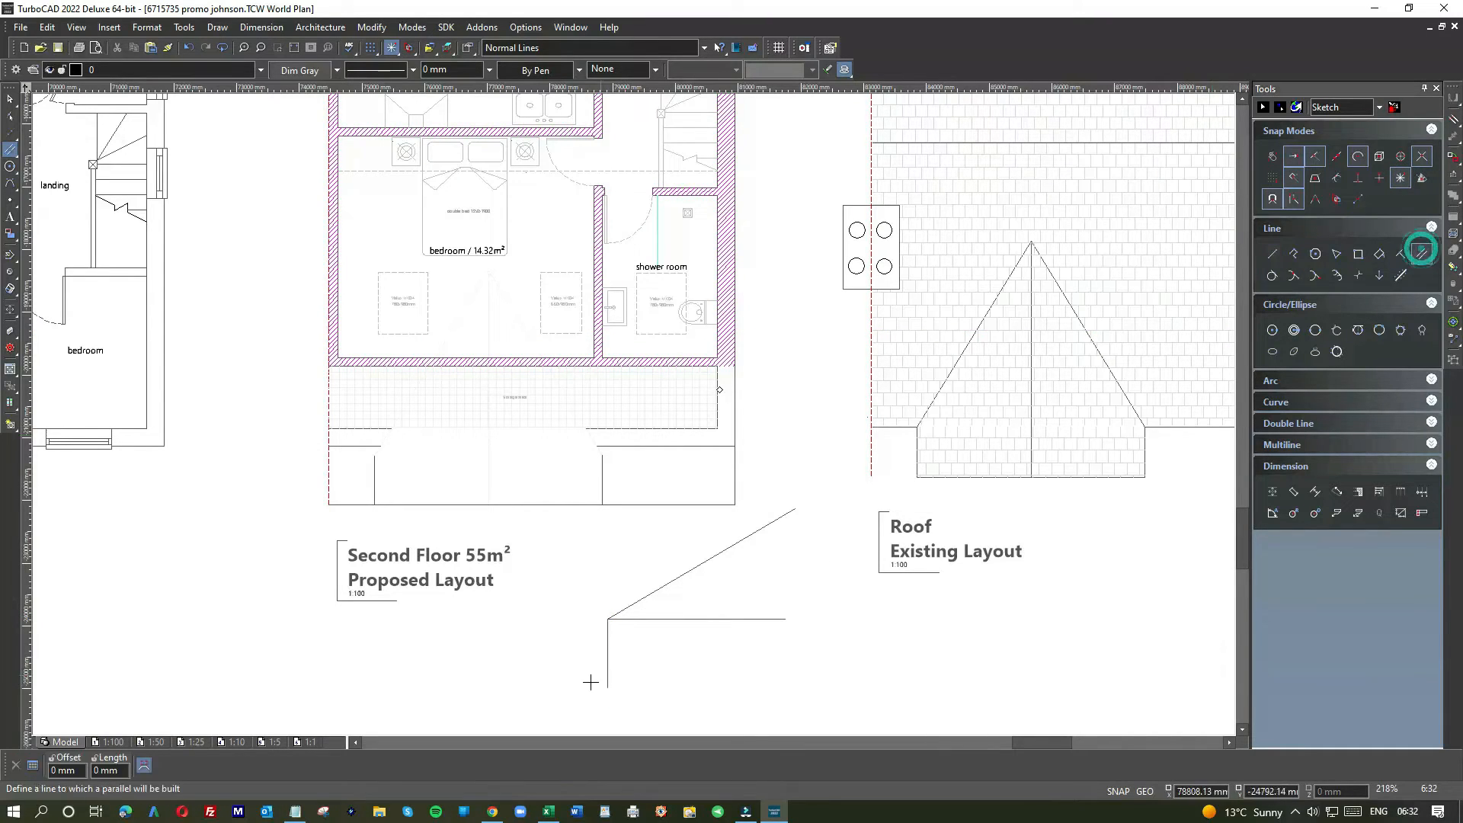
left_click(606, 646)
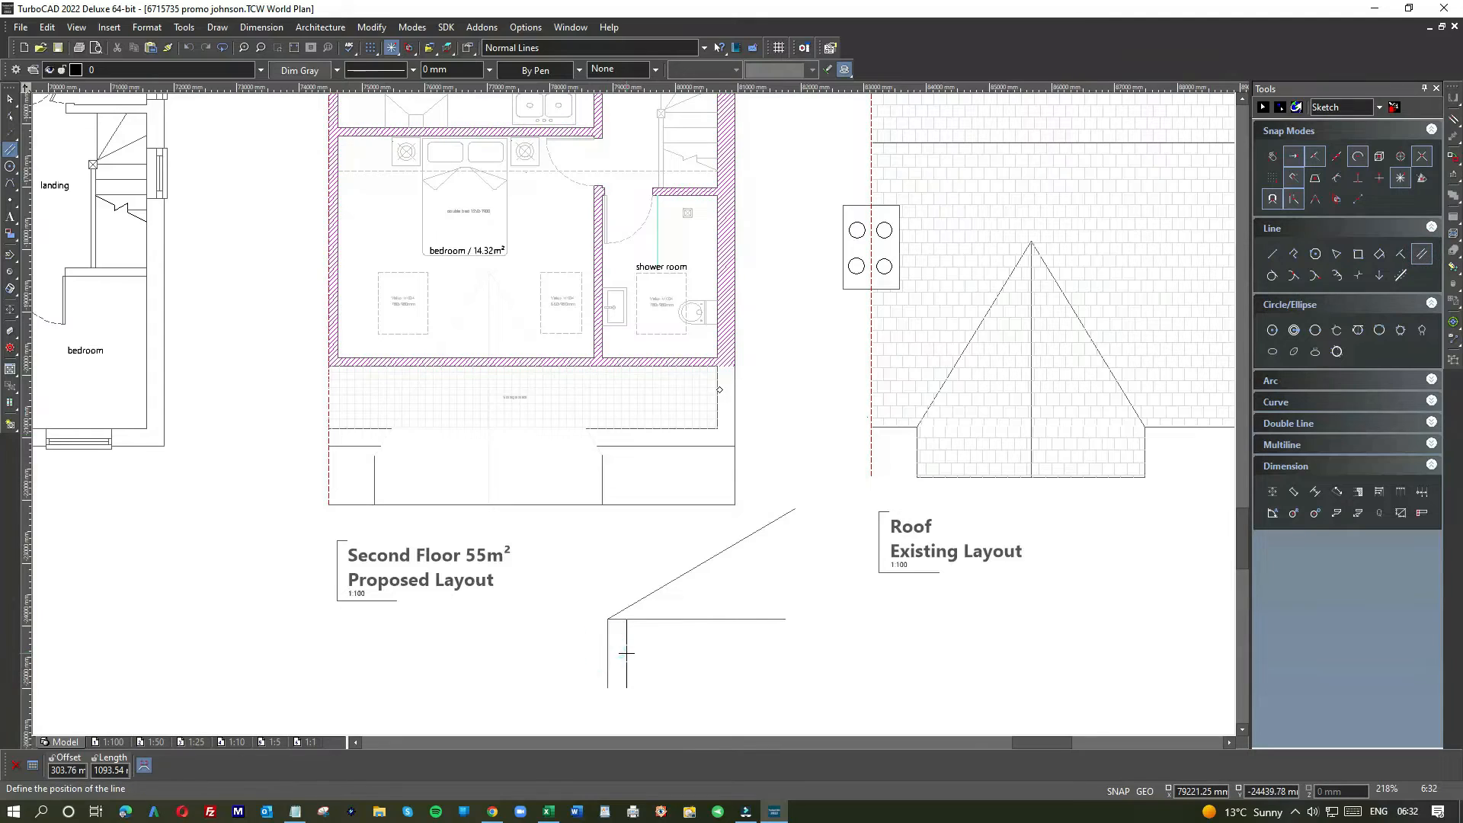
key("Tab")
type("290")
key("Return")
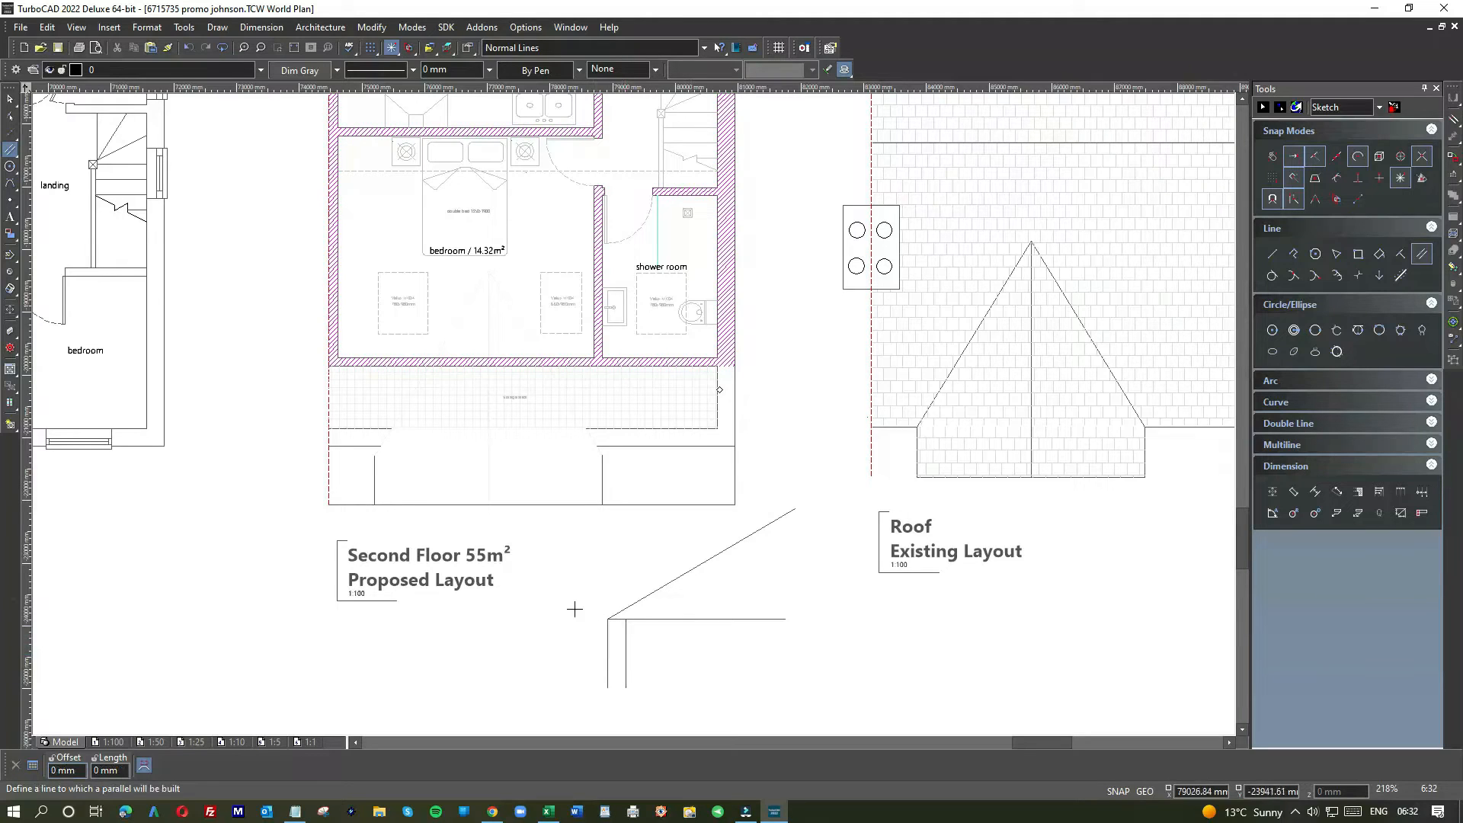
Draw a line about 1000 mm along the floor from the inner wall face and an upright about 881 mm high from its end
left_click(1271, 253)
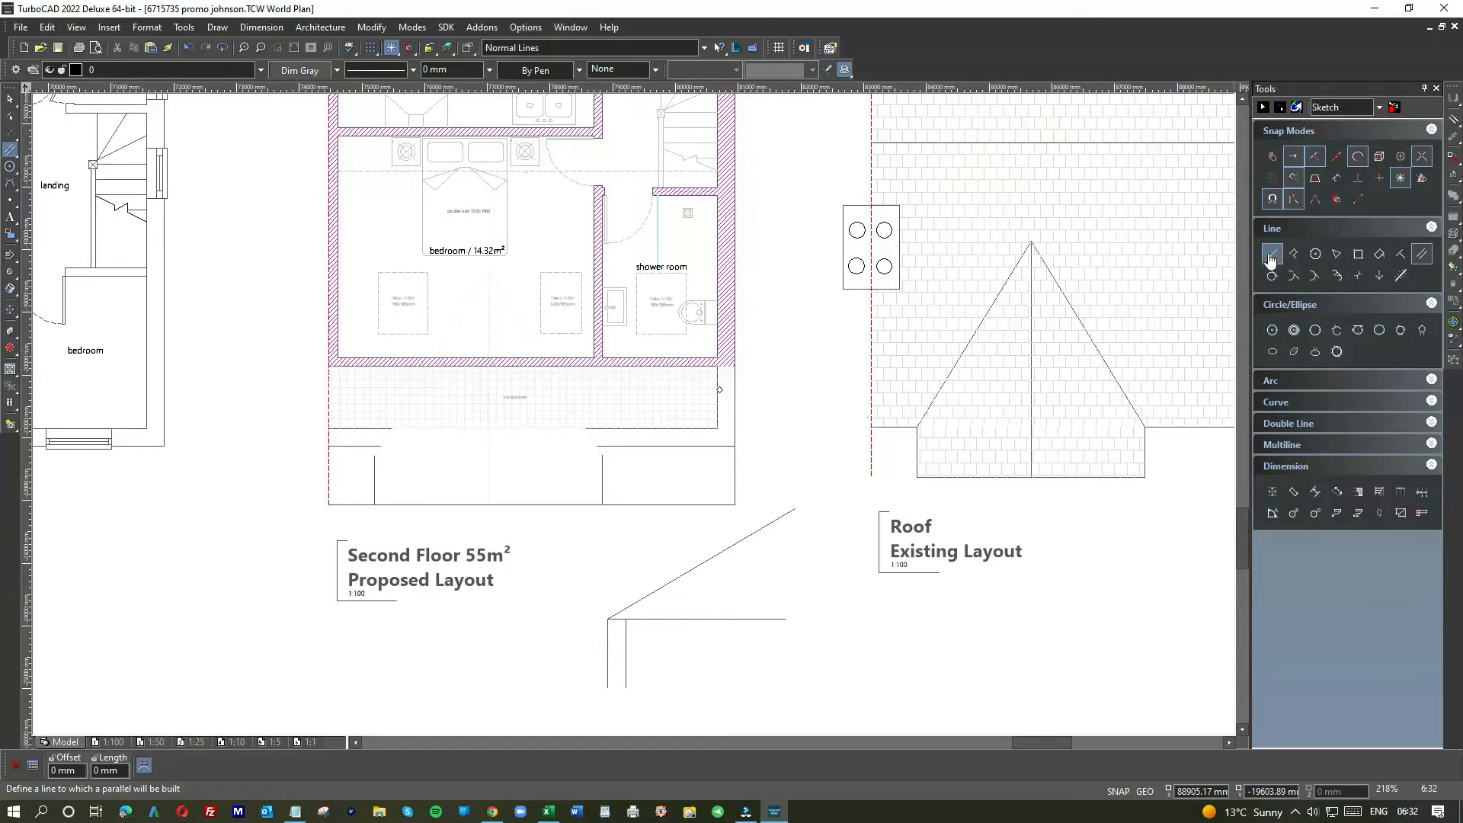
left_click(625, 618)
key("Tab")
type("1")
key("Return")
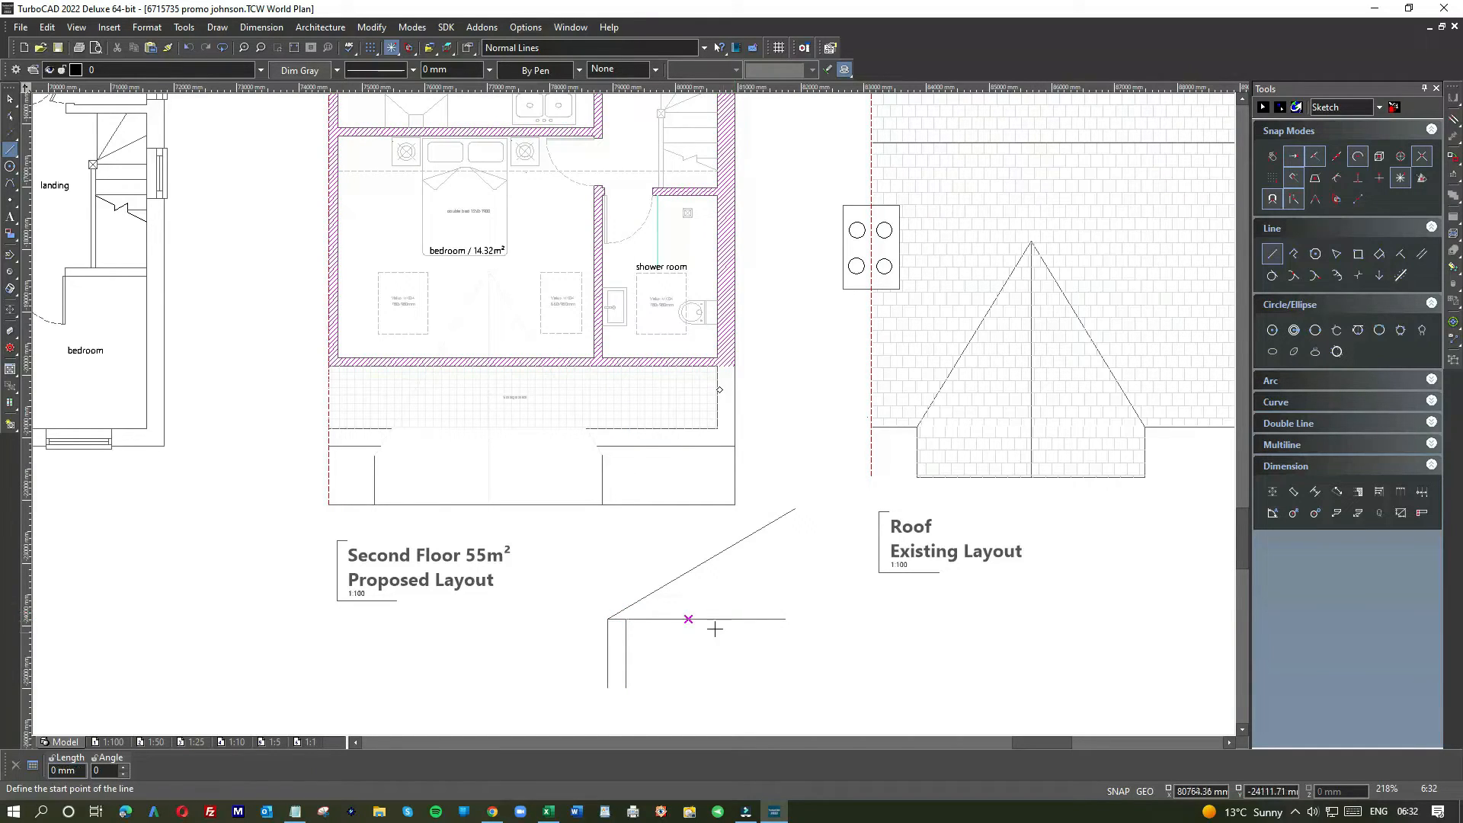
left_click(688, 565)
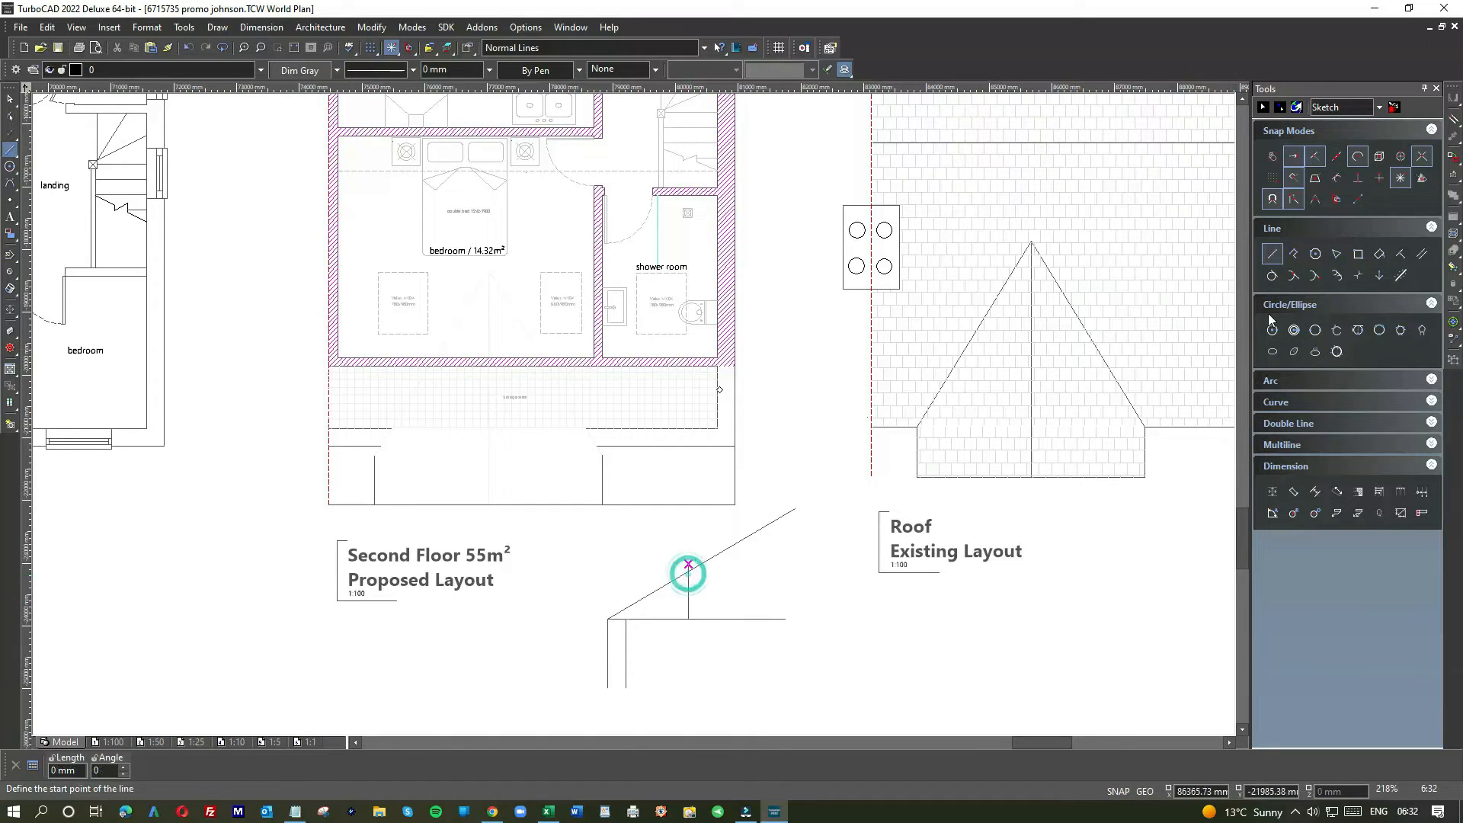
Offset the upright under the roof slope by 130 mm to form a thin wall
left_click(1422, 250)
left_click(687, 594)
key("Tab")
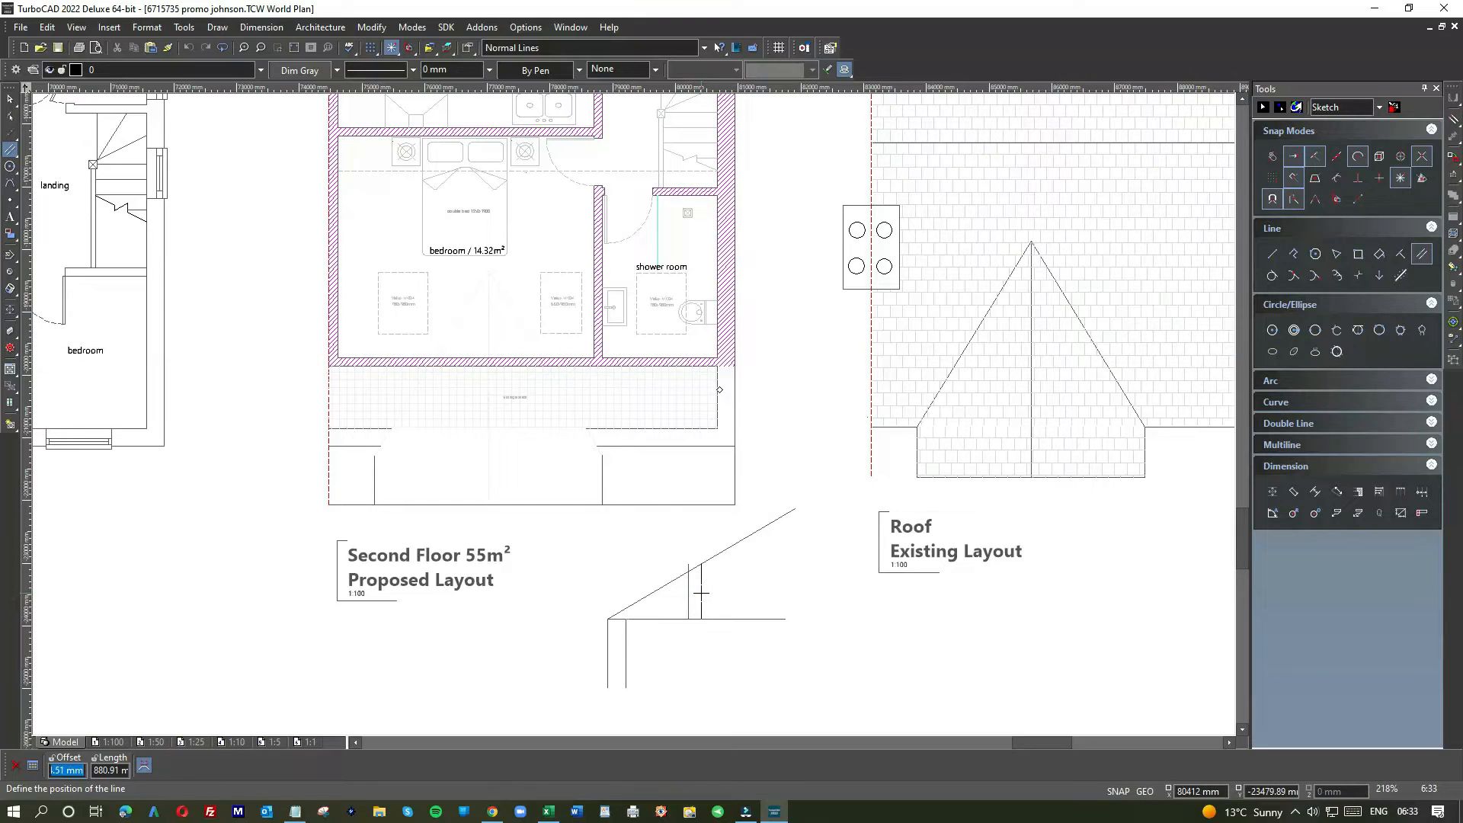
type("130")
key("Return")
left_click(11, 99)
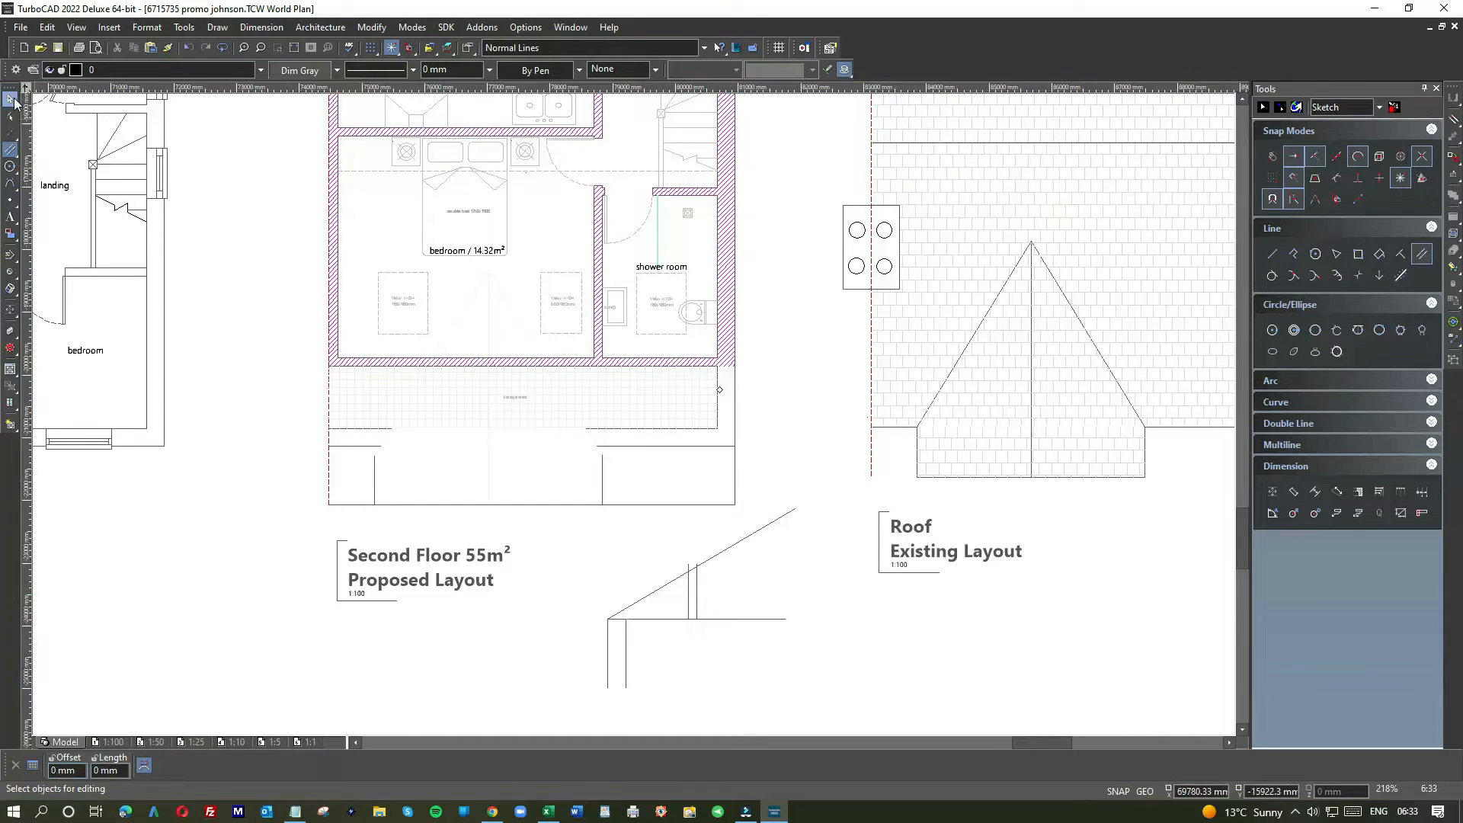
Offset the sloping roof line parallel on its underside to give the roof its thickness
left_click(1418, 254)
left_click(750, 534)
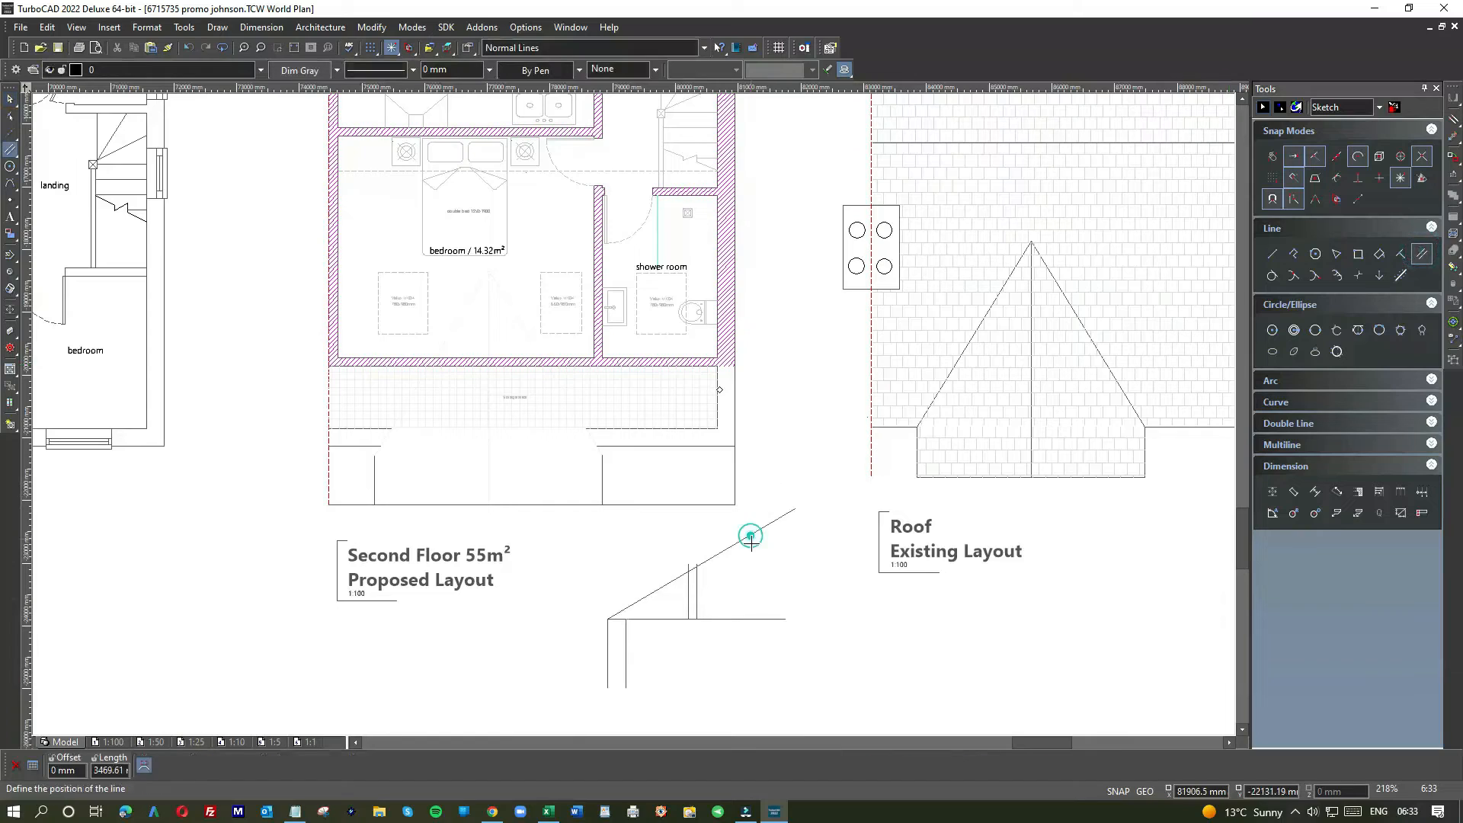
key("Tab")
type("-1")
key("Return")
left_click(12, 114)
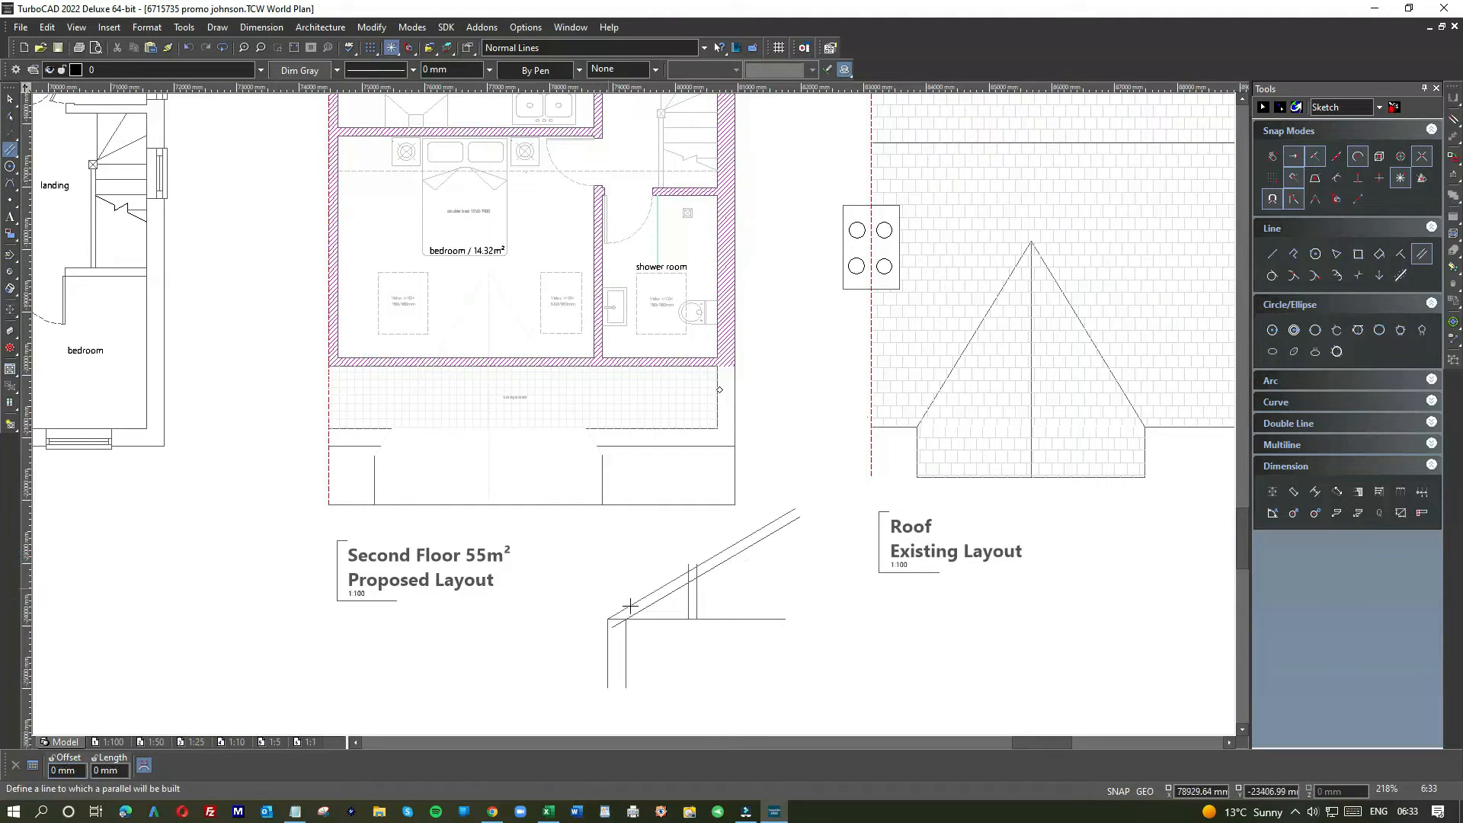
Make the inner sloping roof line meet the floor line at the inner wall corner with Meet 2 Lines
scroll(662, 608, "up", 5)
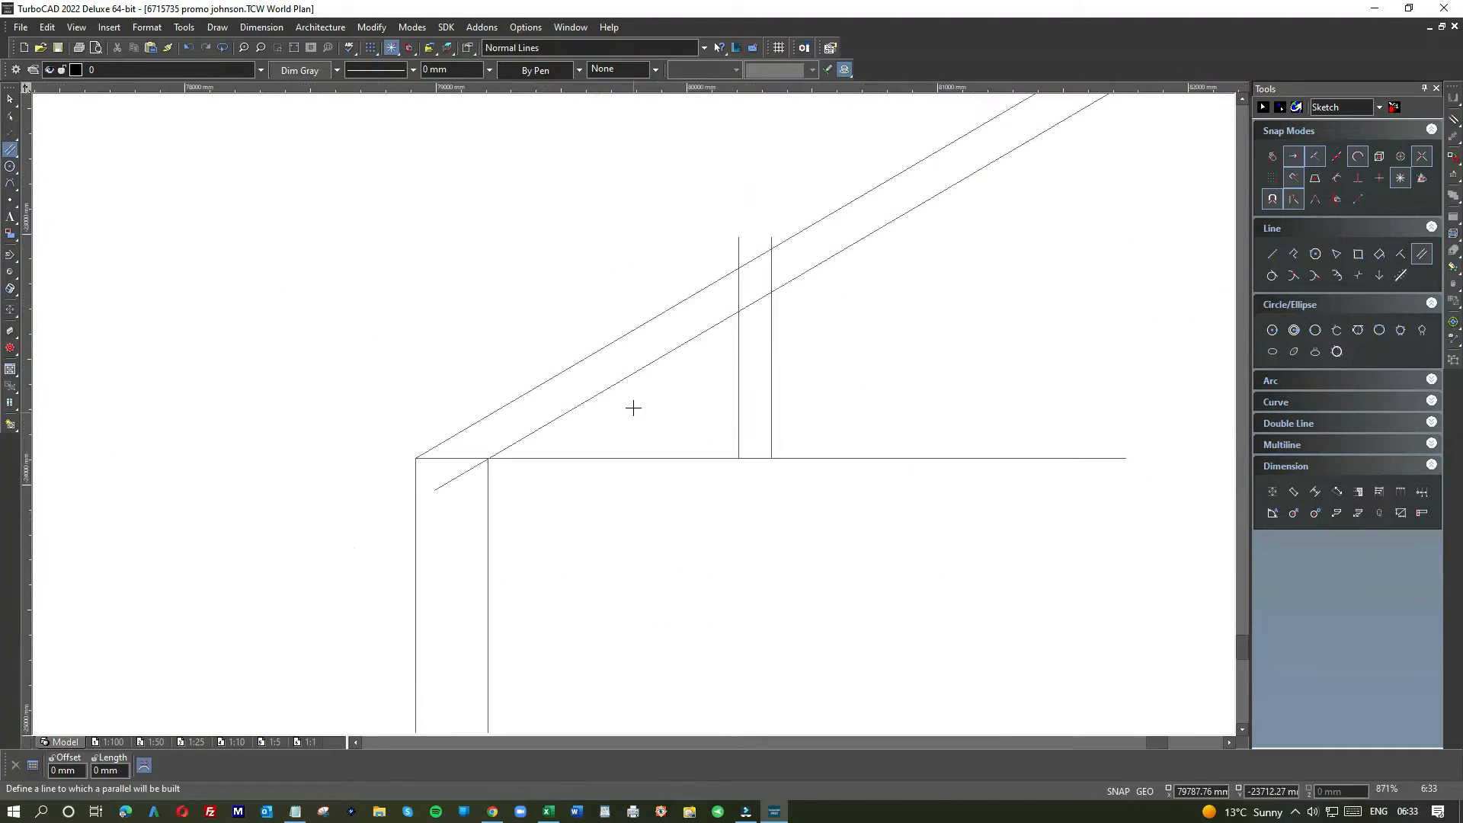
right_click(633, 411)
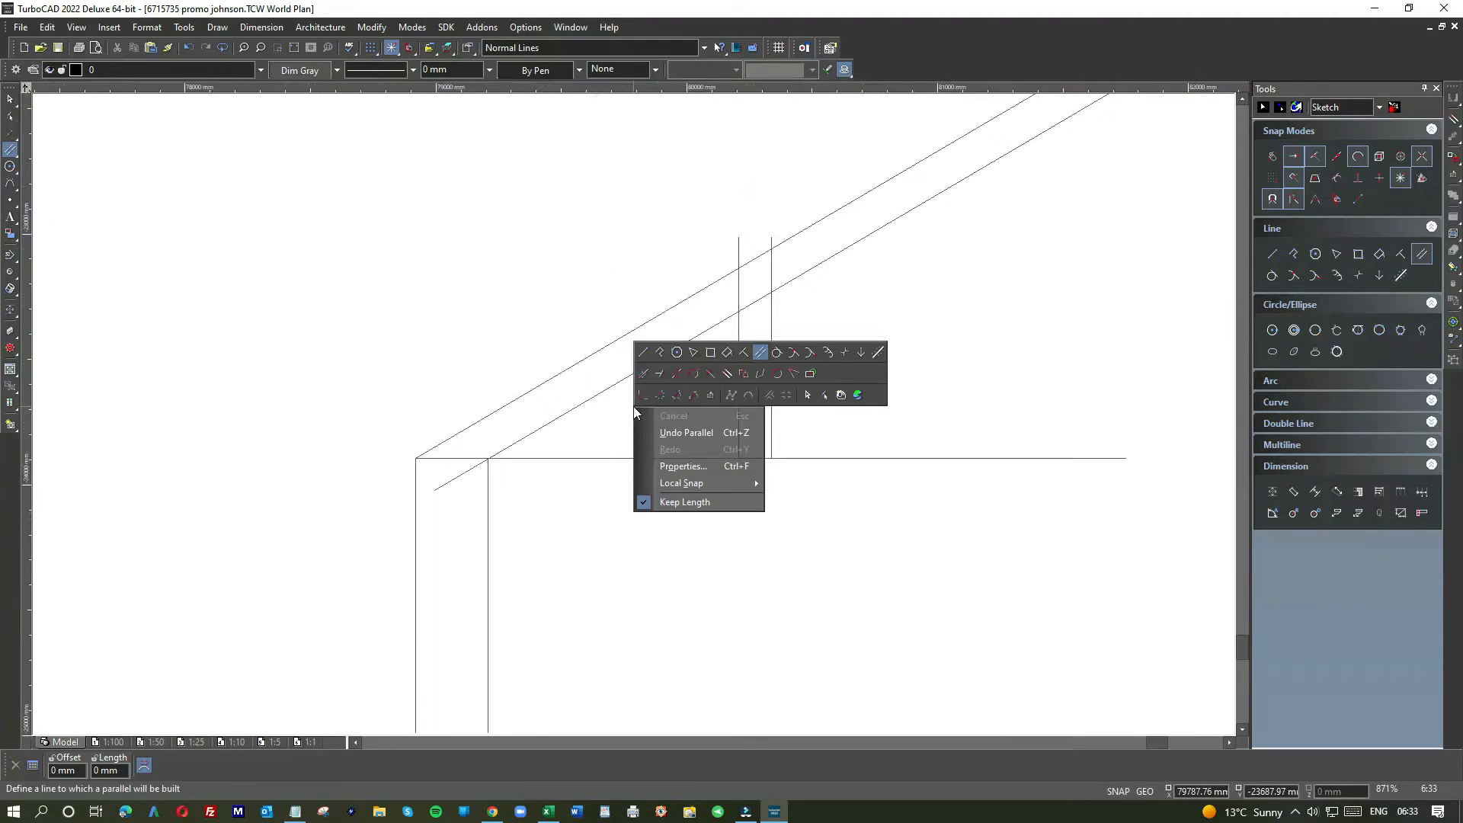
left_click(791, 373)
left_click(551, 420)
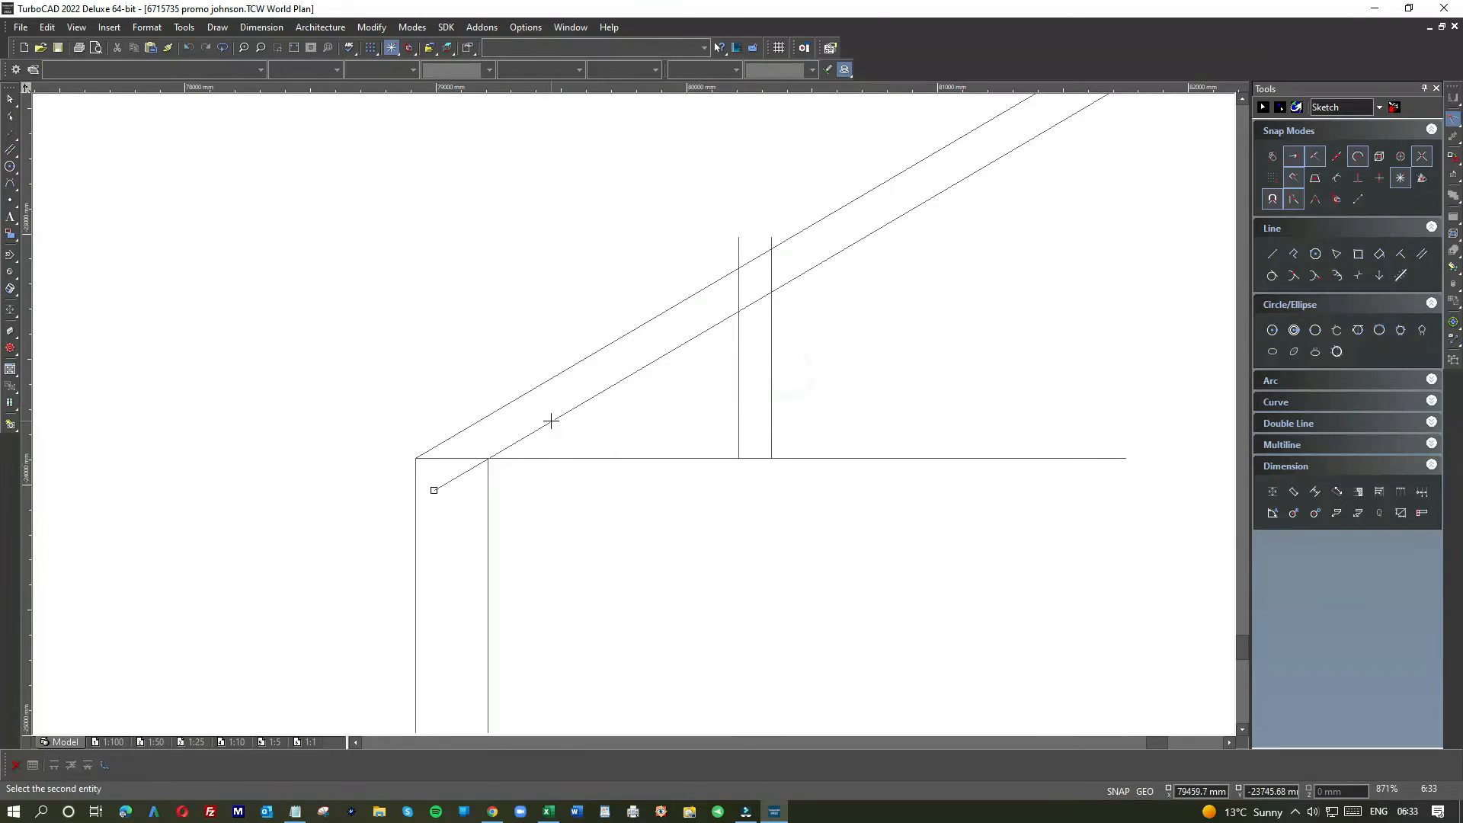
left_click(538, 457)
left_click(584, 469)
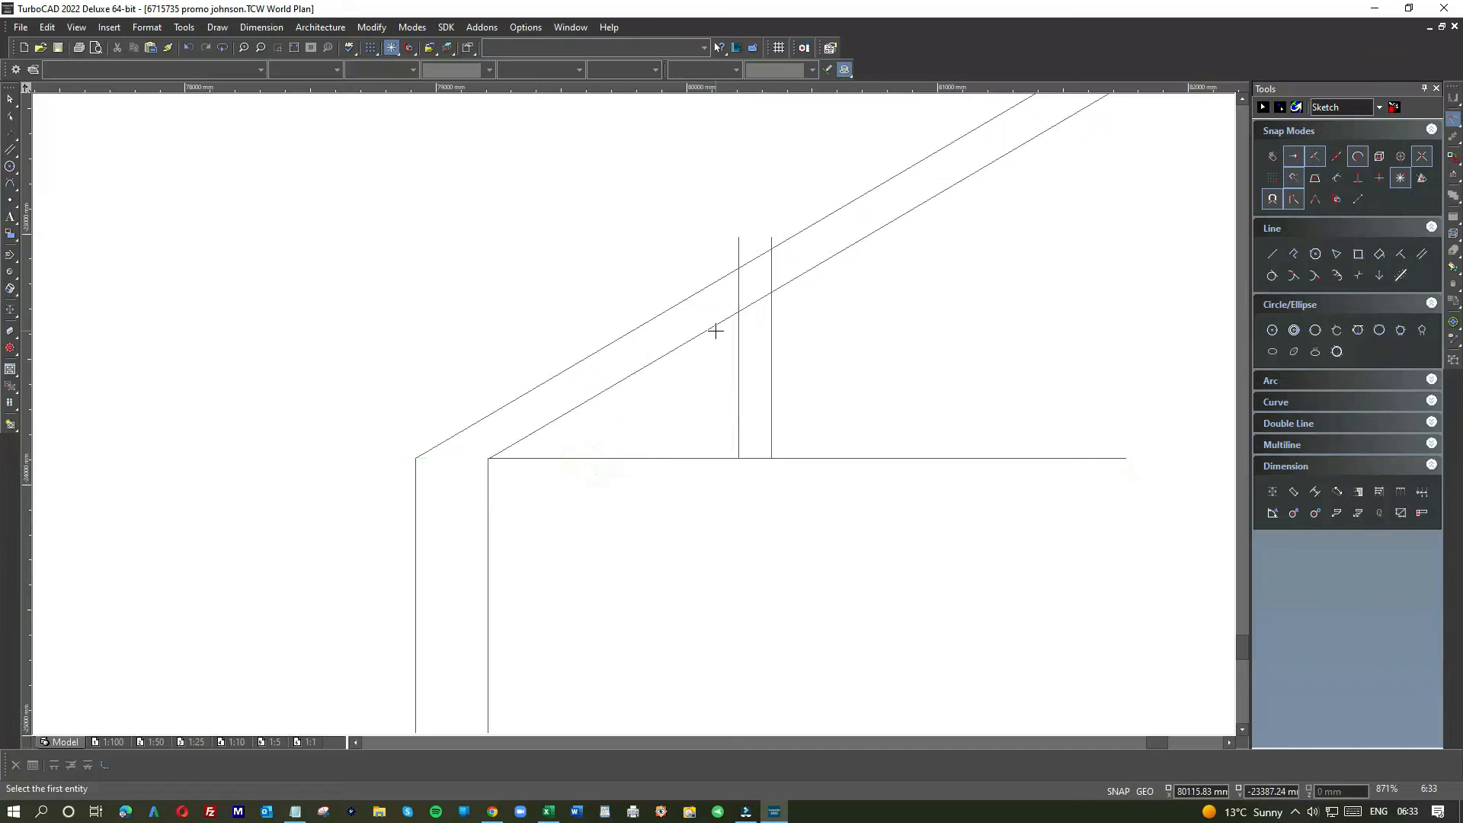
left_click(710, 330)
Trim the upper ends of both thin wall uprights back to the underside of the sloping roof
right_click(807, 292)
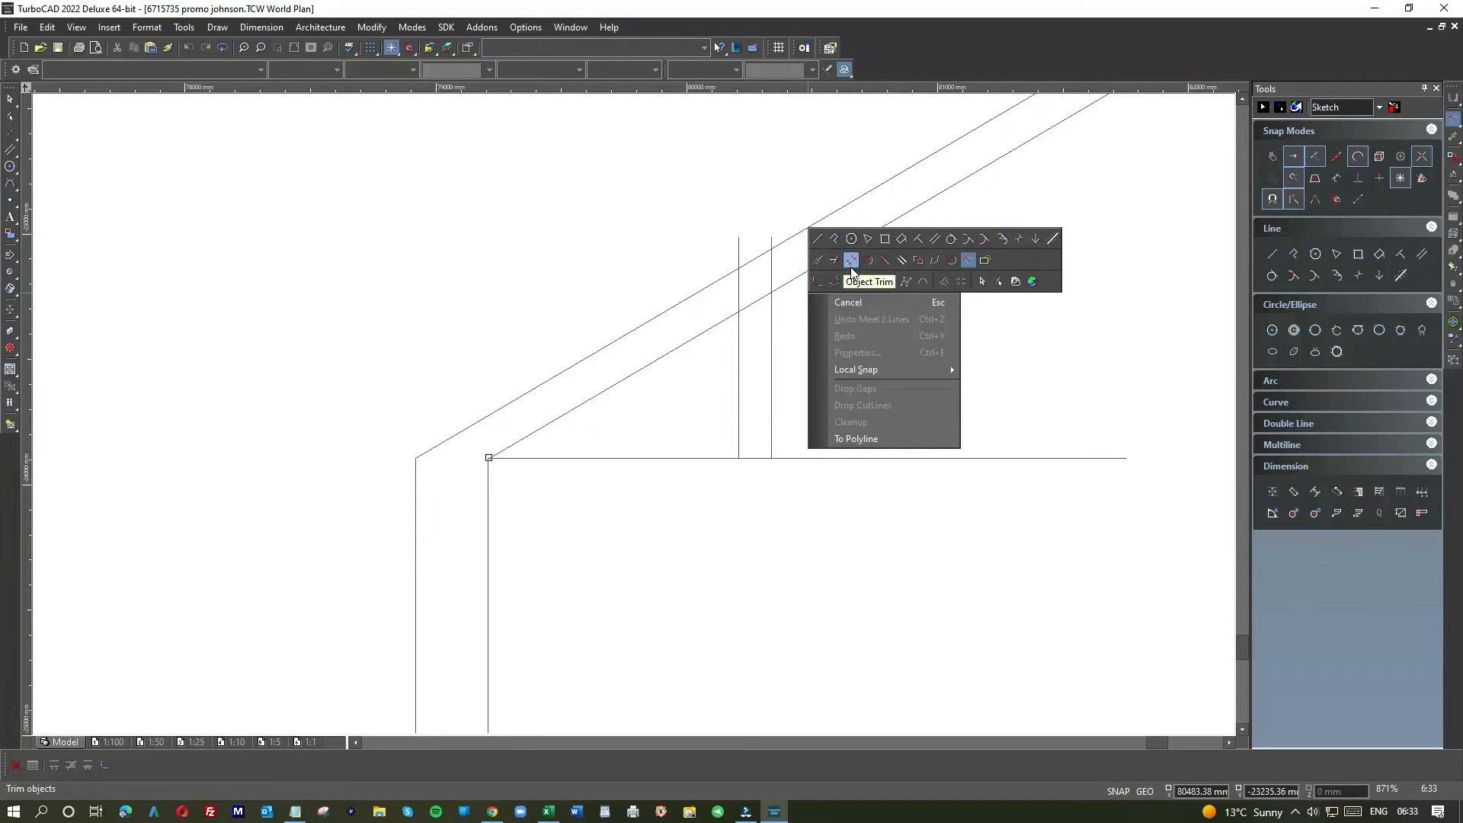
left_click(897, 261)
left_click(792, 257)
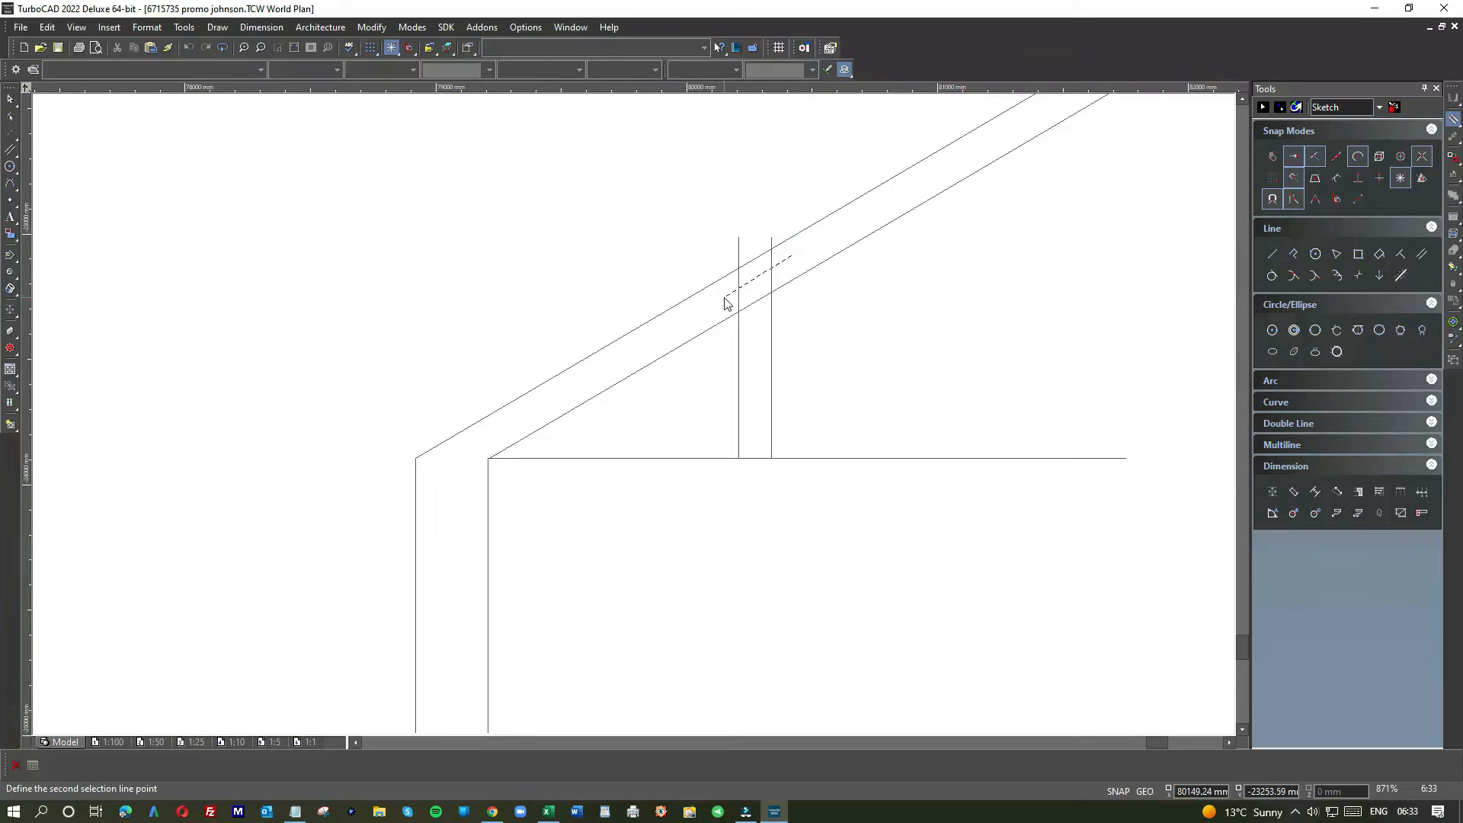
left_click(715, 323)
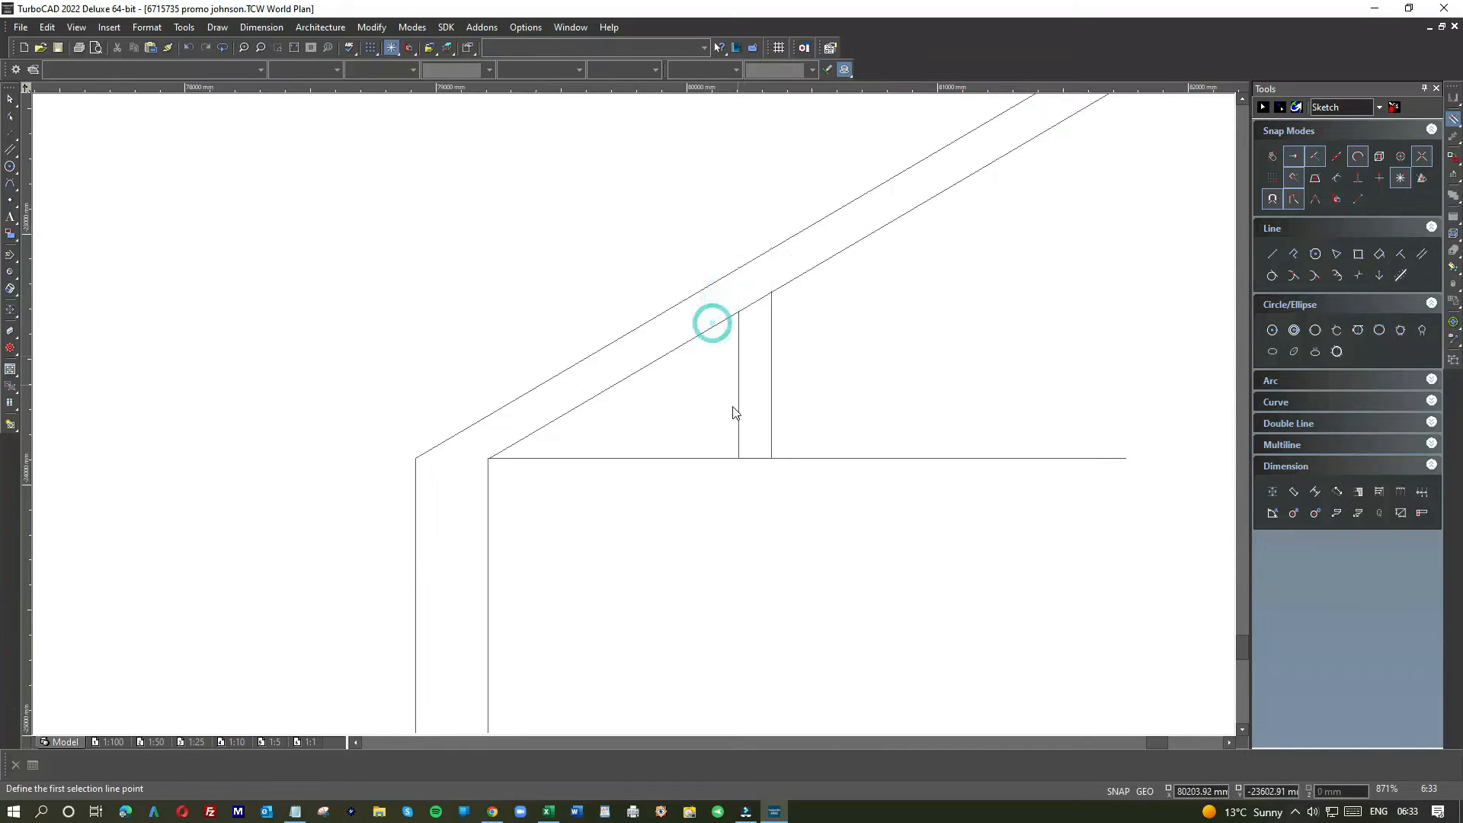
Delete the long floor line that runs beyond the thin wall, keeping the short floor line up to its outer face
left_click(793, 459)
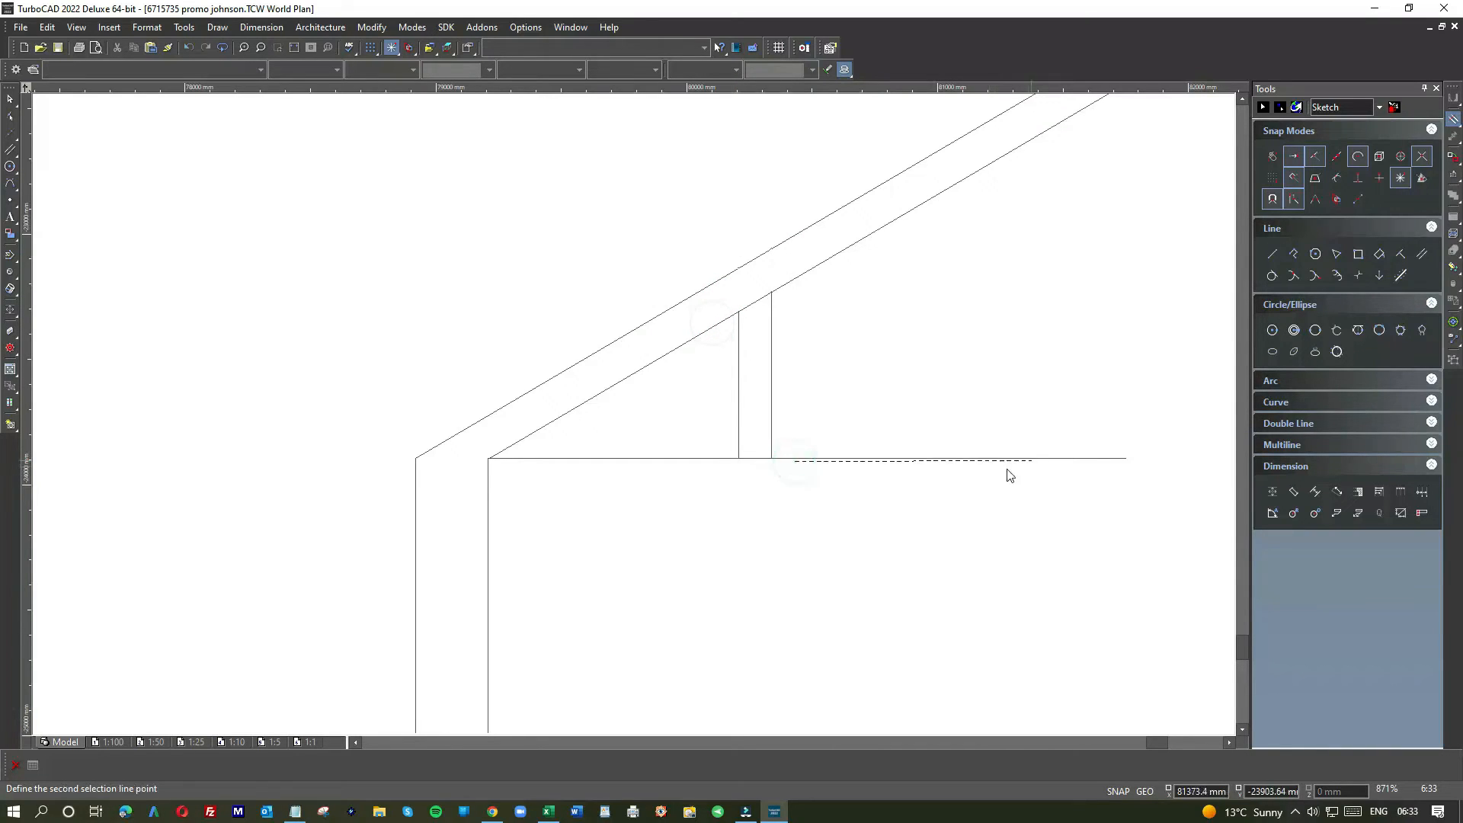
left_click(738, 543)
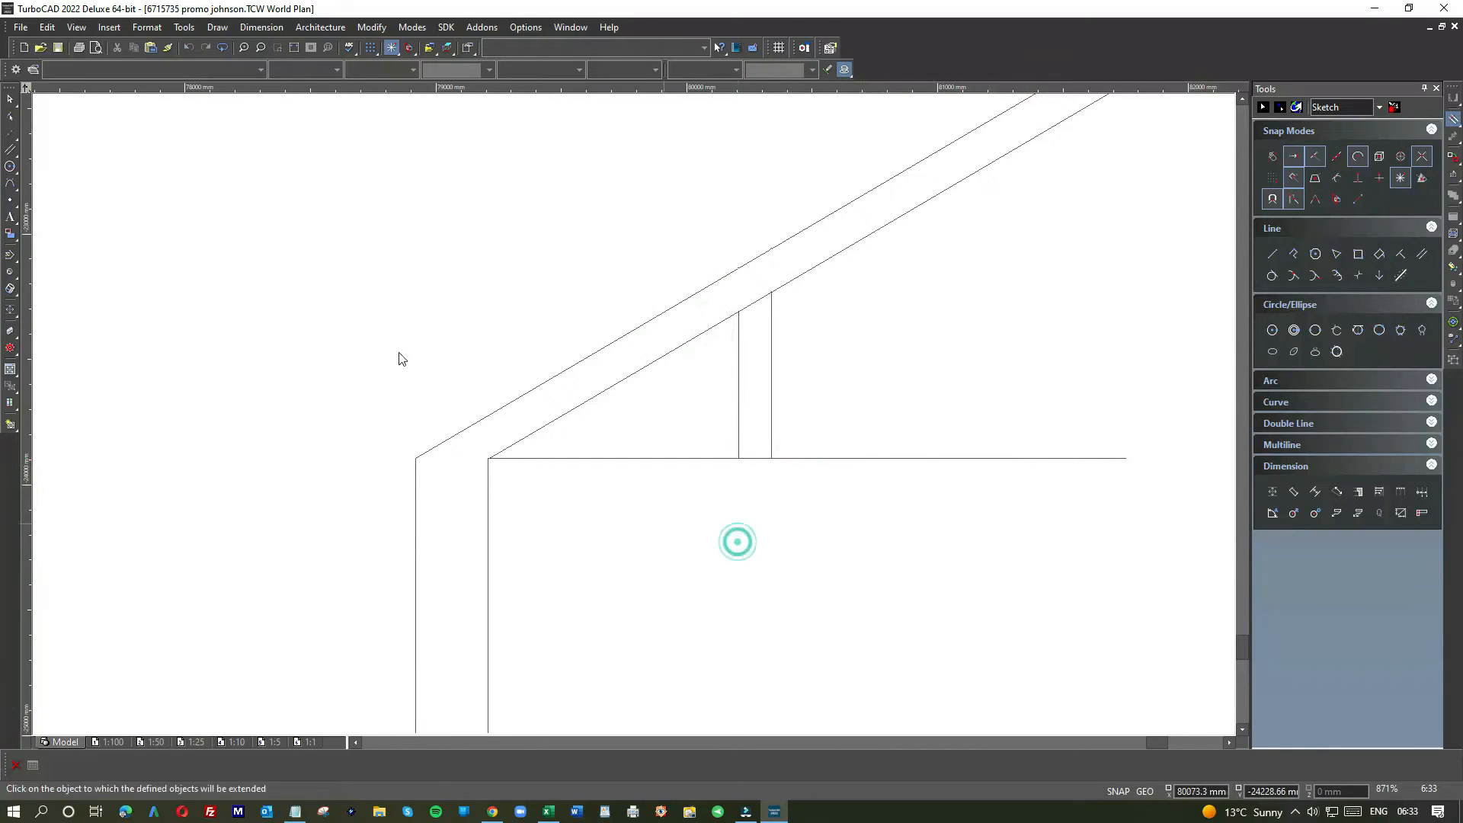
left_click(11, 100)
left_click(1027, 458)
left_click(1127, 459)
left_click(724, 515)
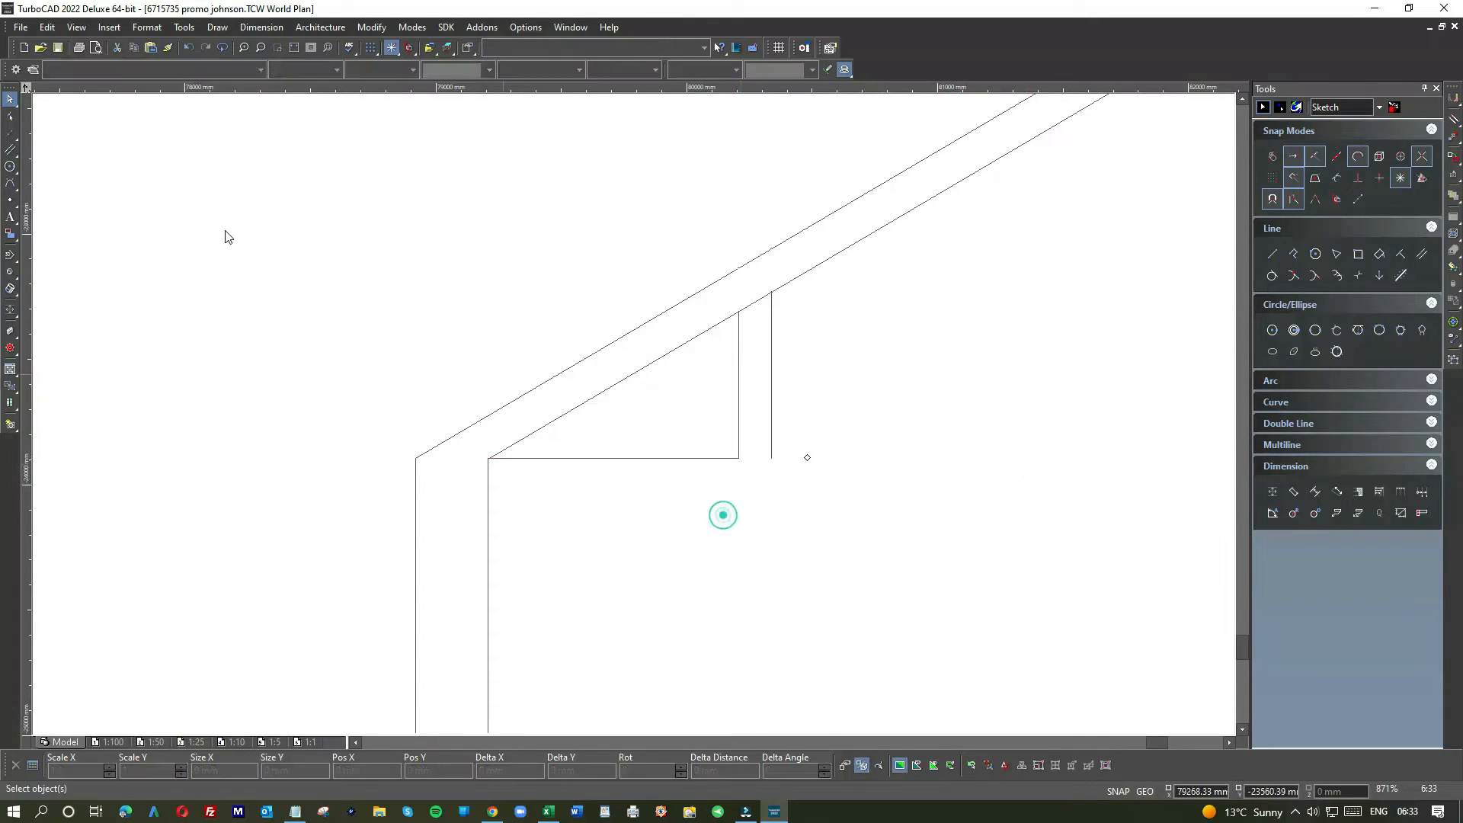
Draw a horizontal floor line about 1100 mm long from the base of the thin wall's room-side face into the room
left_click(11, 149)
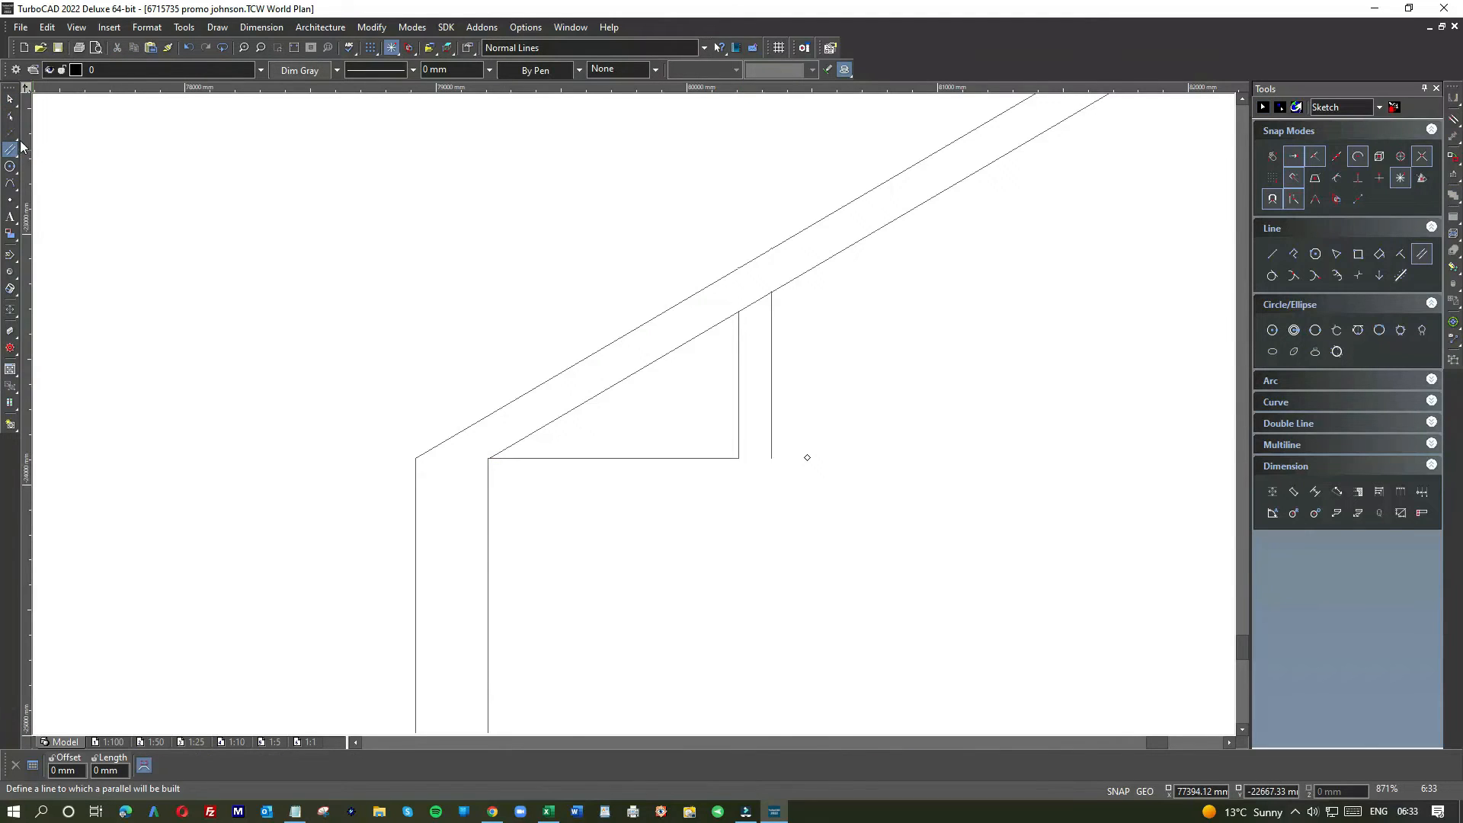
left_click(30, 159)
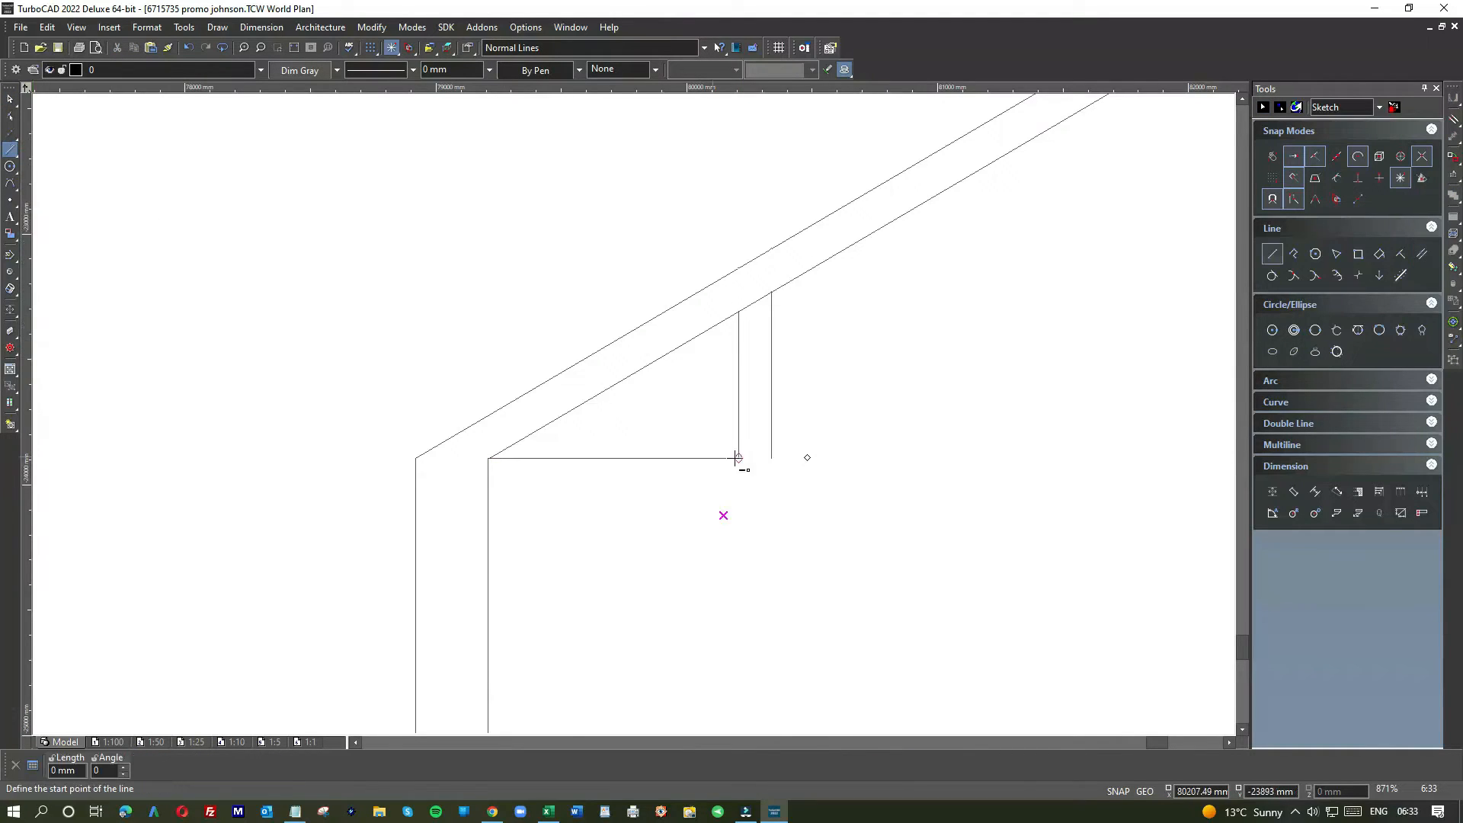
left_click(771, 458)
left_click(1043, 458)
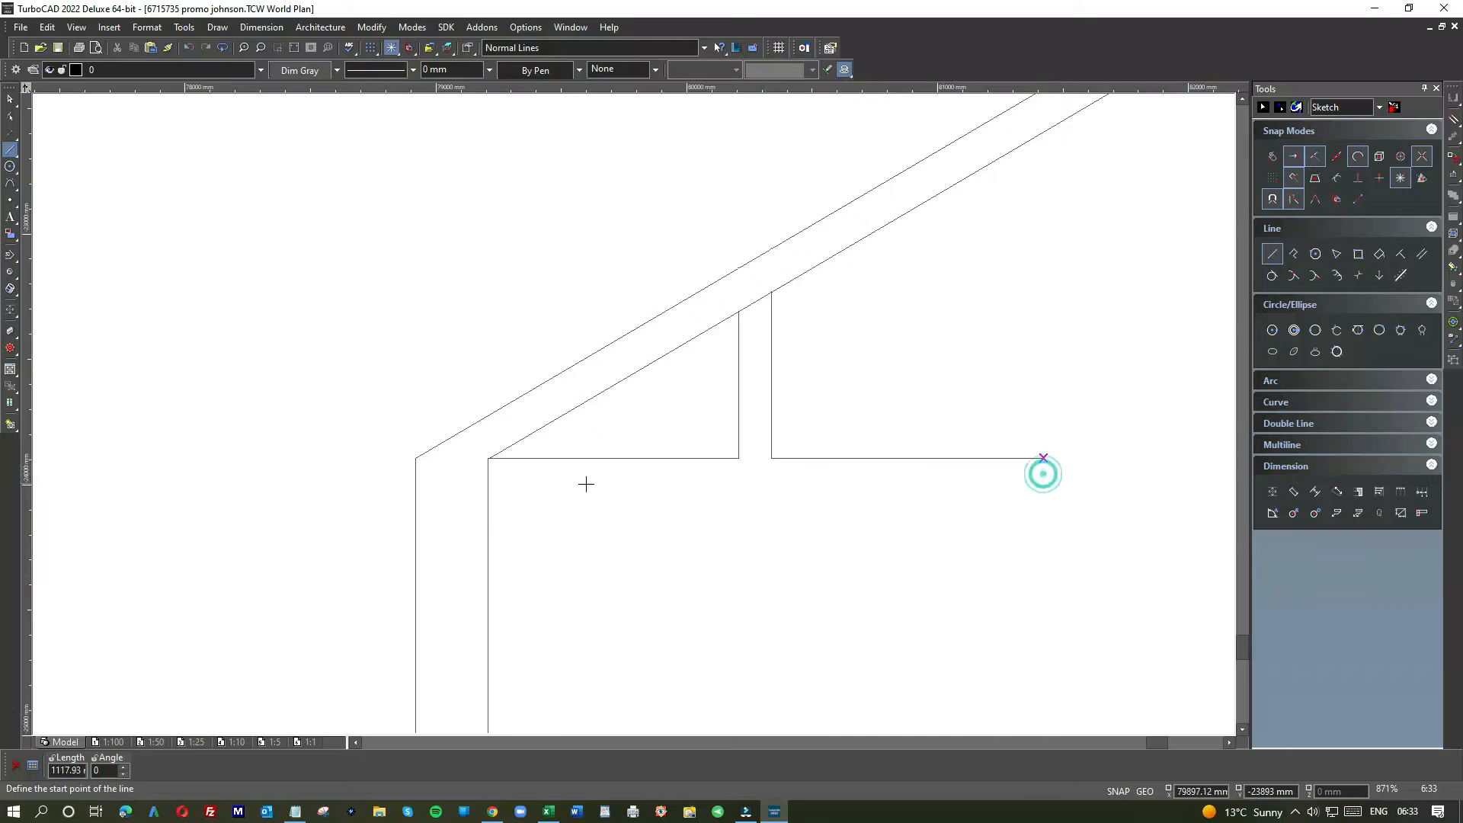
Shorten the inner sloping roof line so its lower end stops at the top of the thin wall's room-side face
scroll(634, 412, "down", 2)
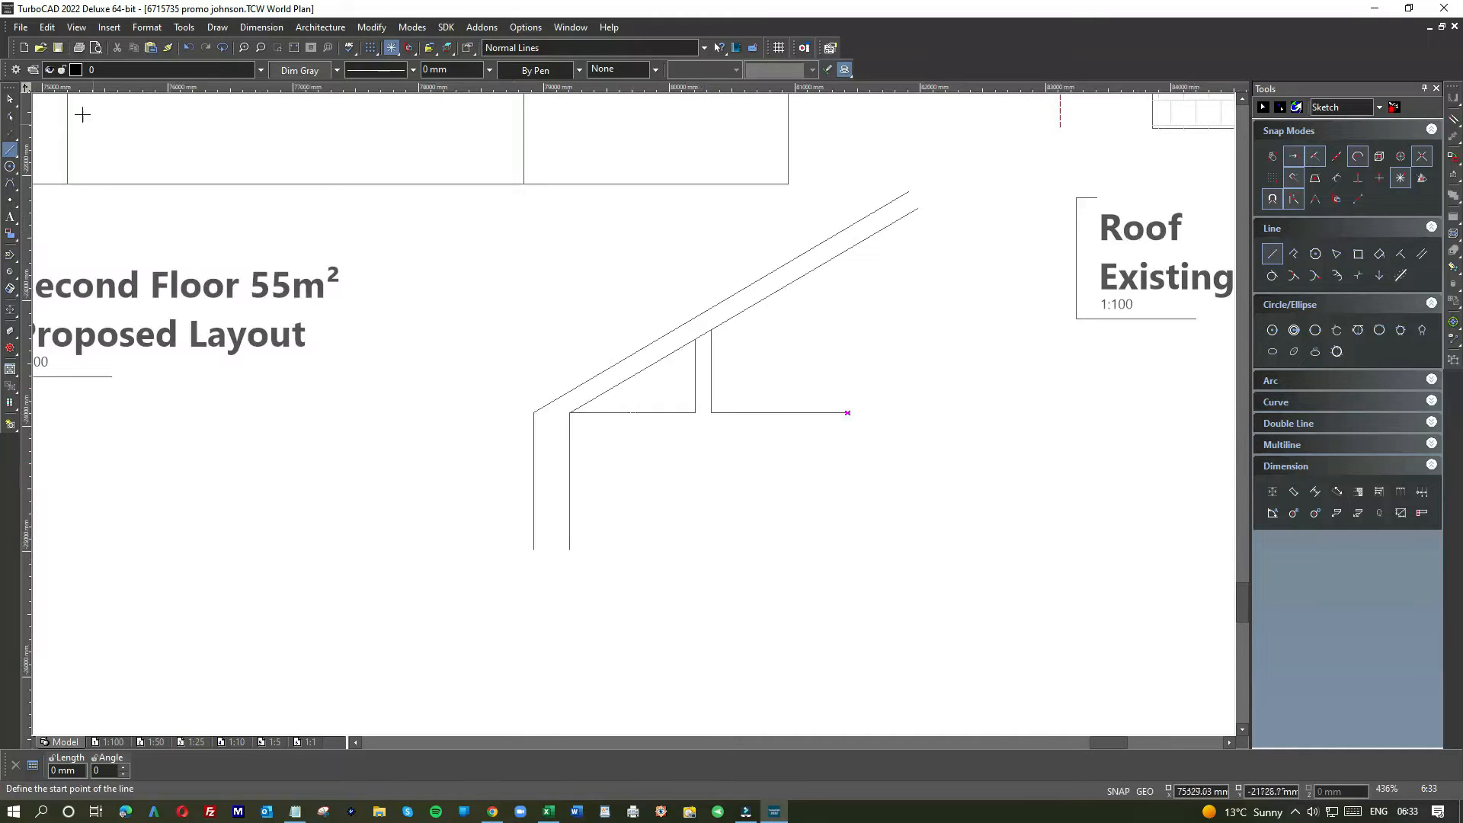
left_click(10, 100)
right_click(630, 382)
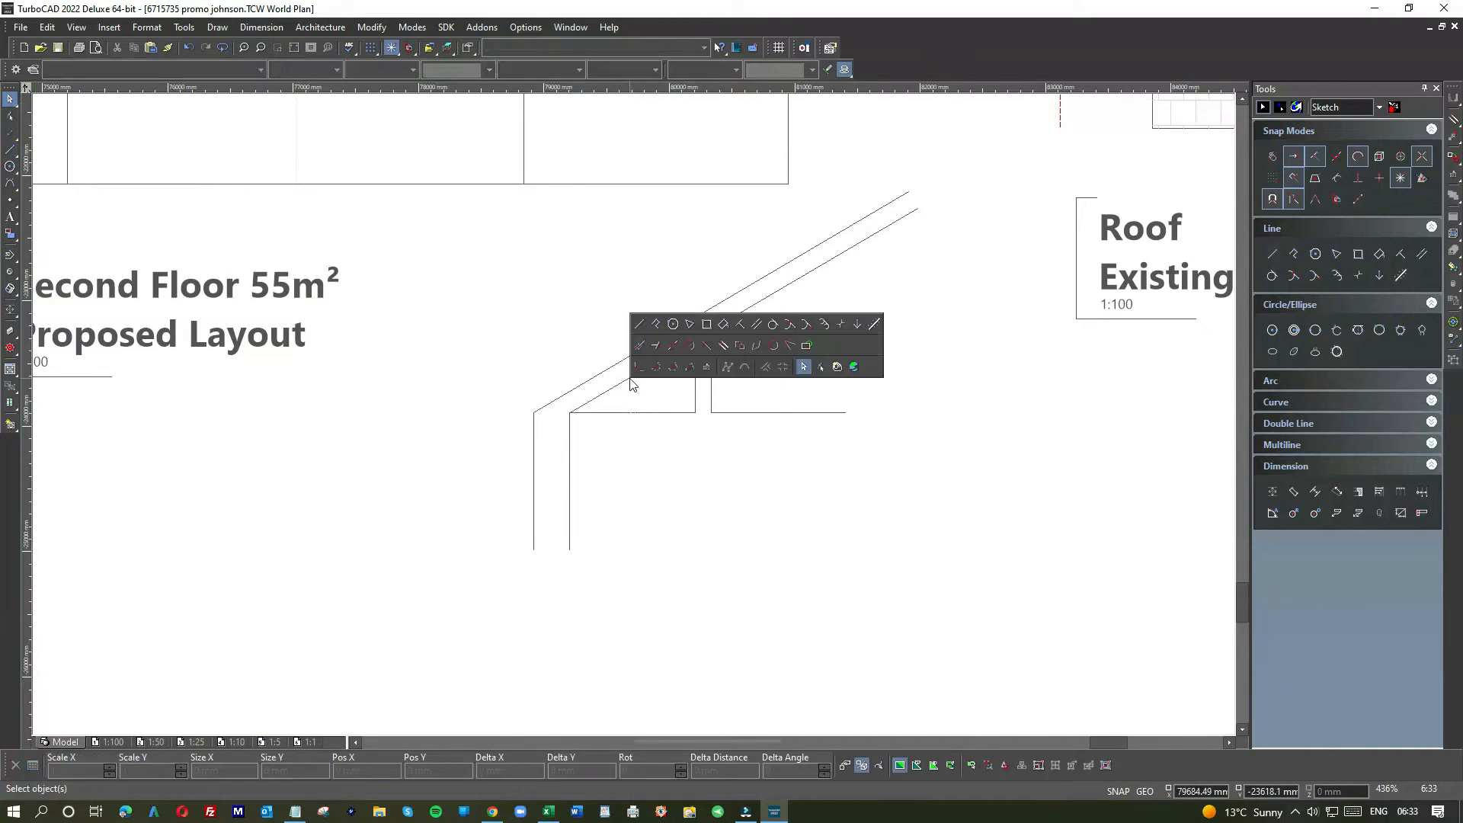
left_click(637, 347)
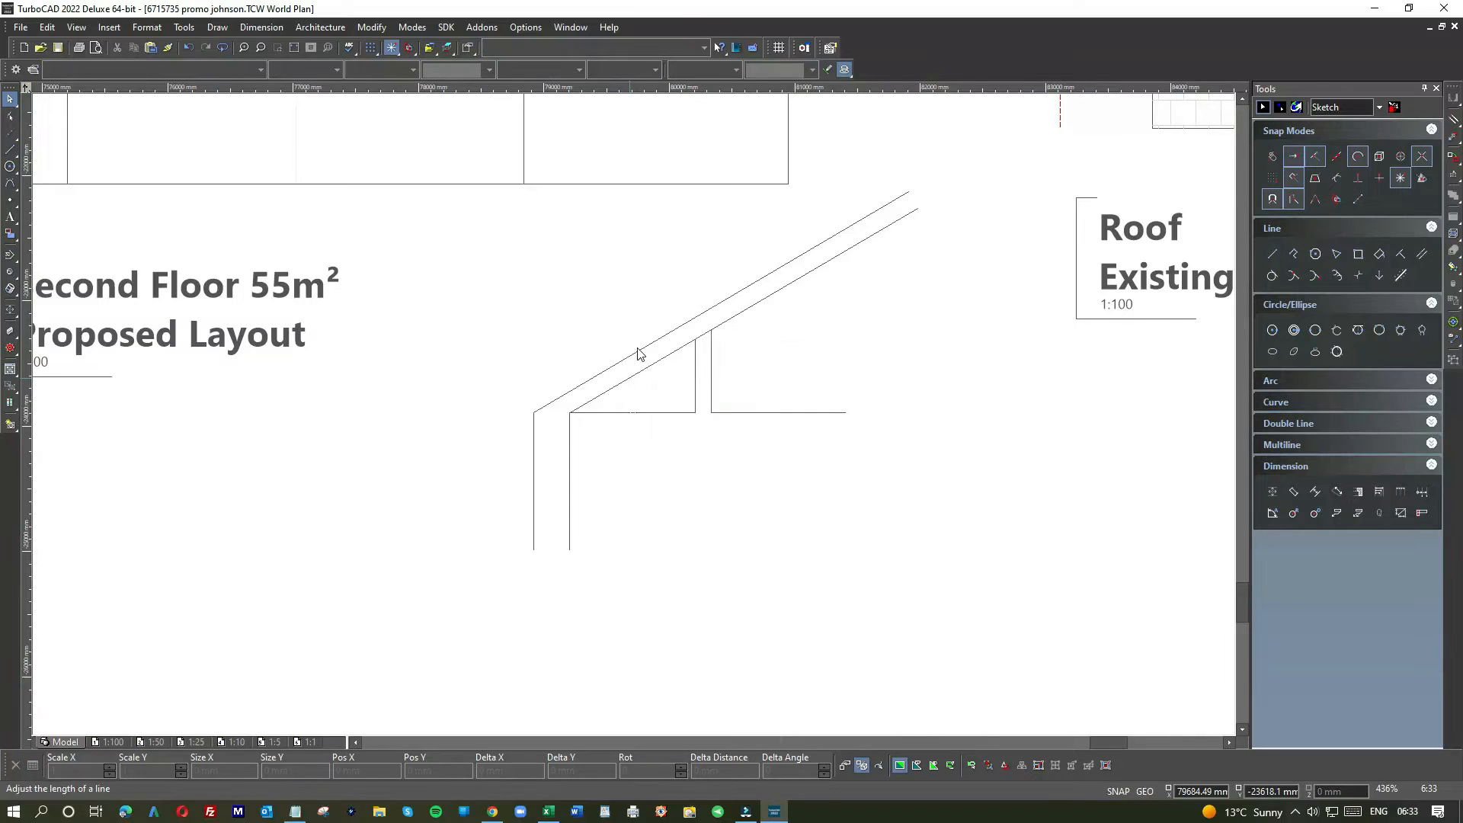
left_click(614, 386)
left_click(710, 332)
Draw a sloping line from the top of the thin wall's eaves-side face down to the inner wall corner, enclosing the eaves space
left_click(1271, 253)
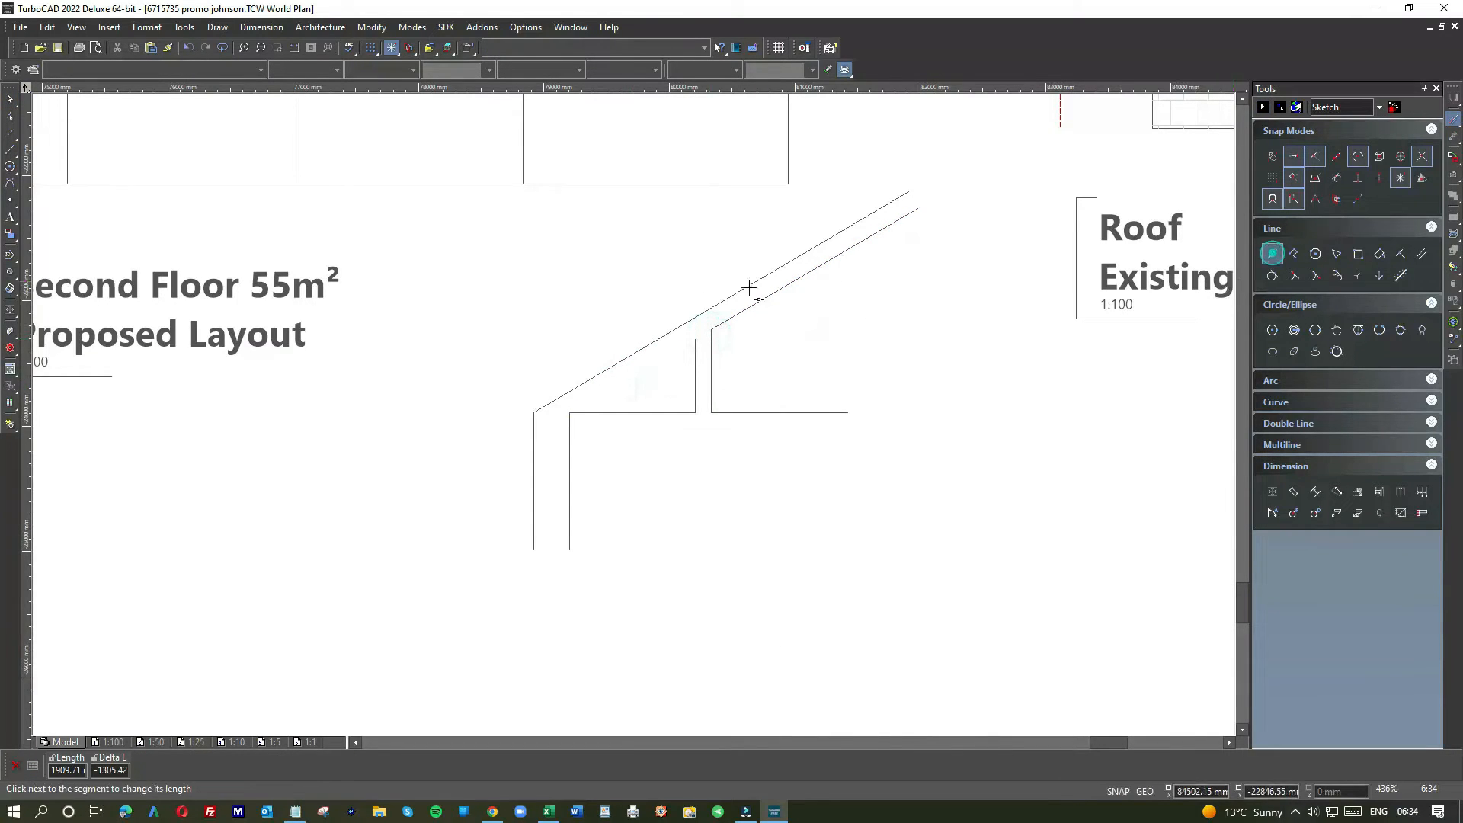
left_click(695, 339)
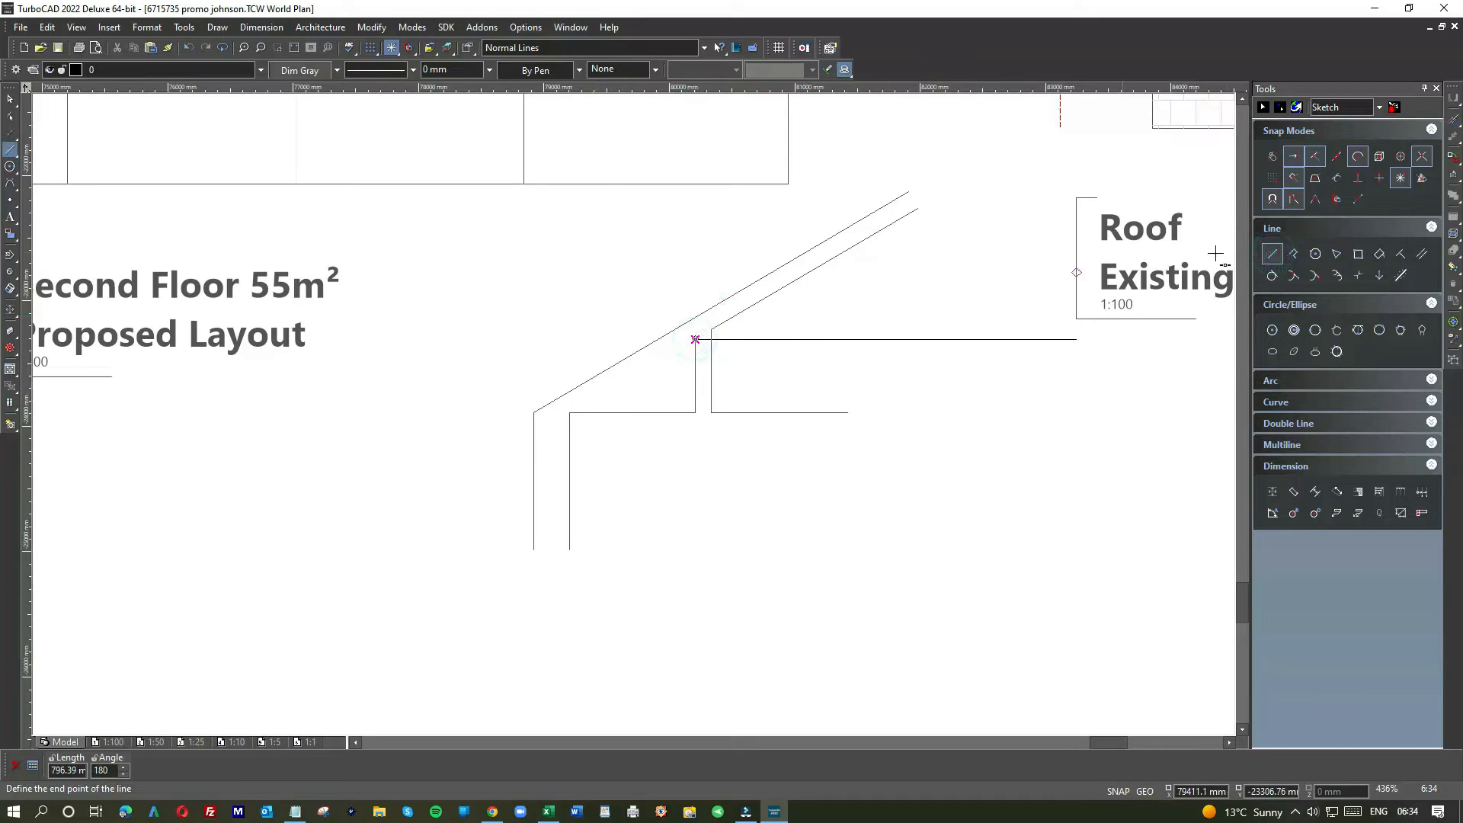
left_click(1400, 177)
left_click(565, 413)
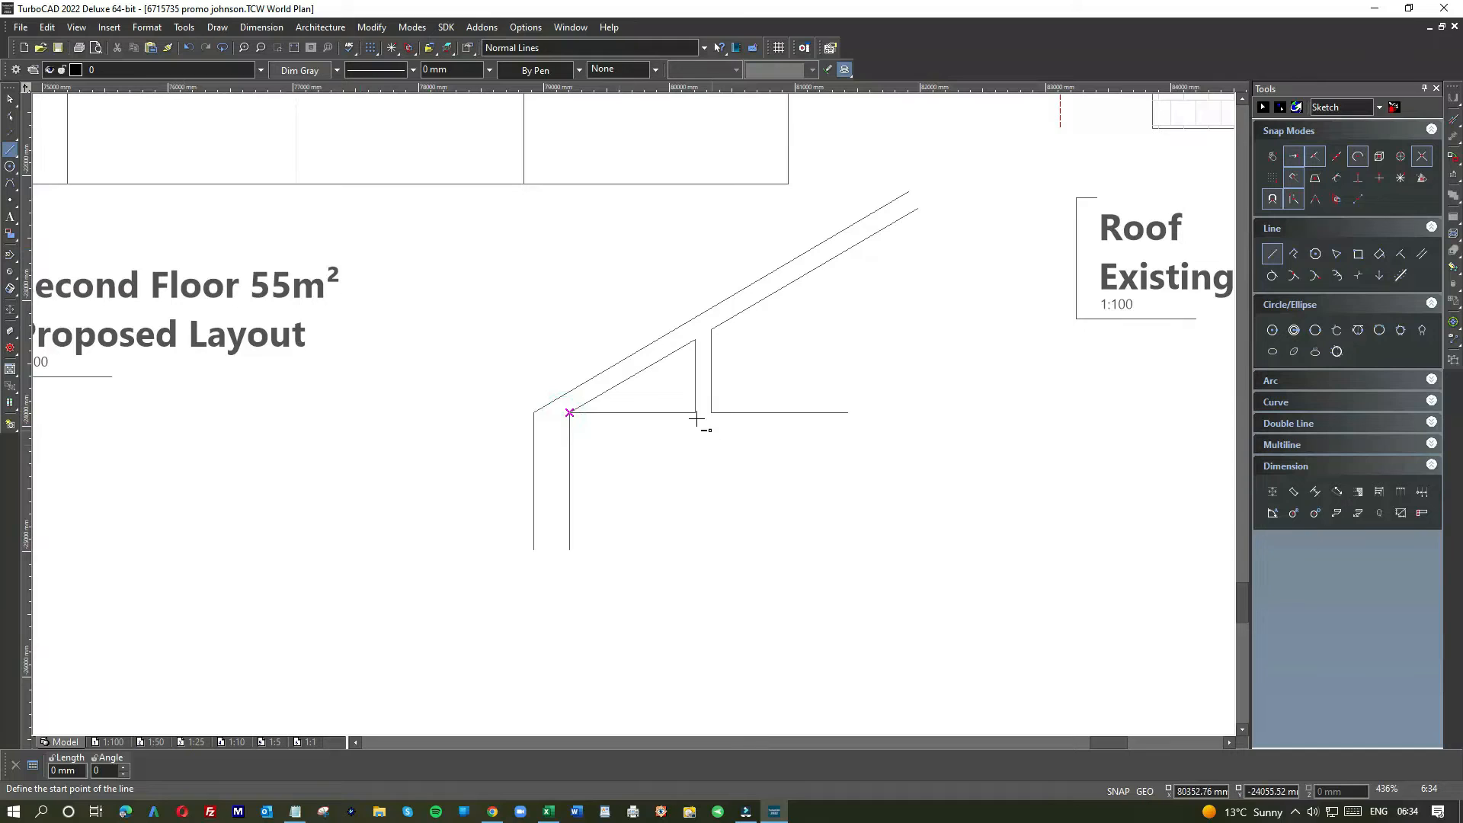
left_click(12, 99)
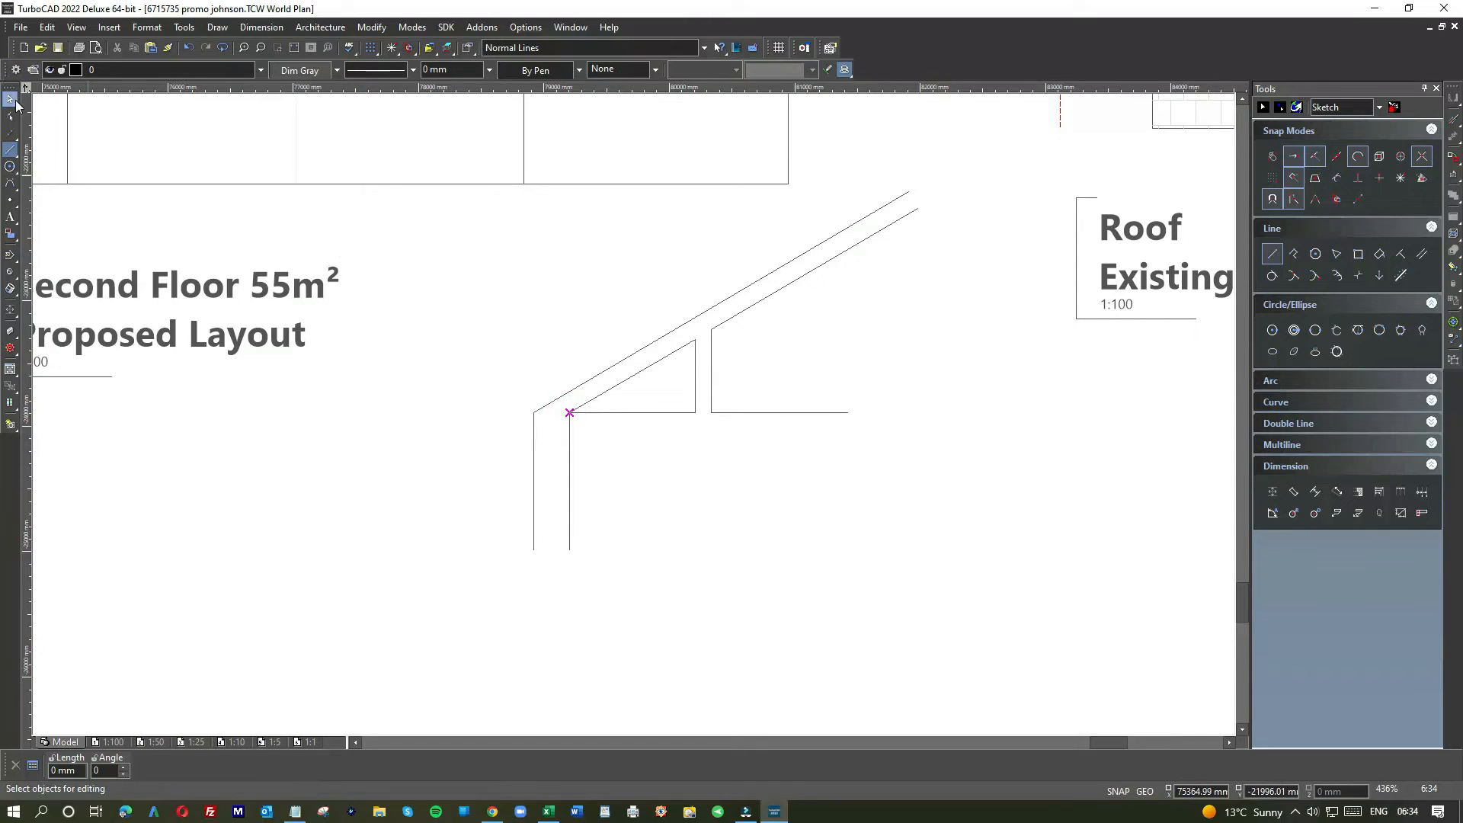
Draw a short, nearly horizontal ceiling line outward from the upper end of the inner roof slope
scroll(636, 419, "down", 2)
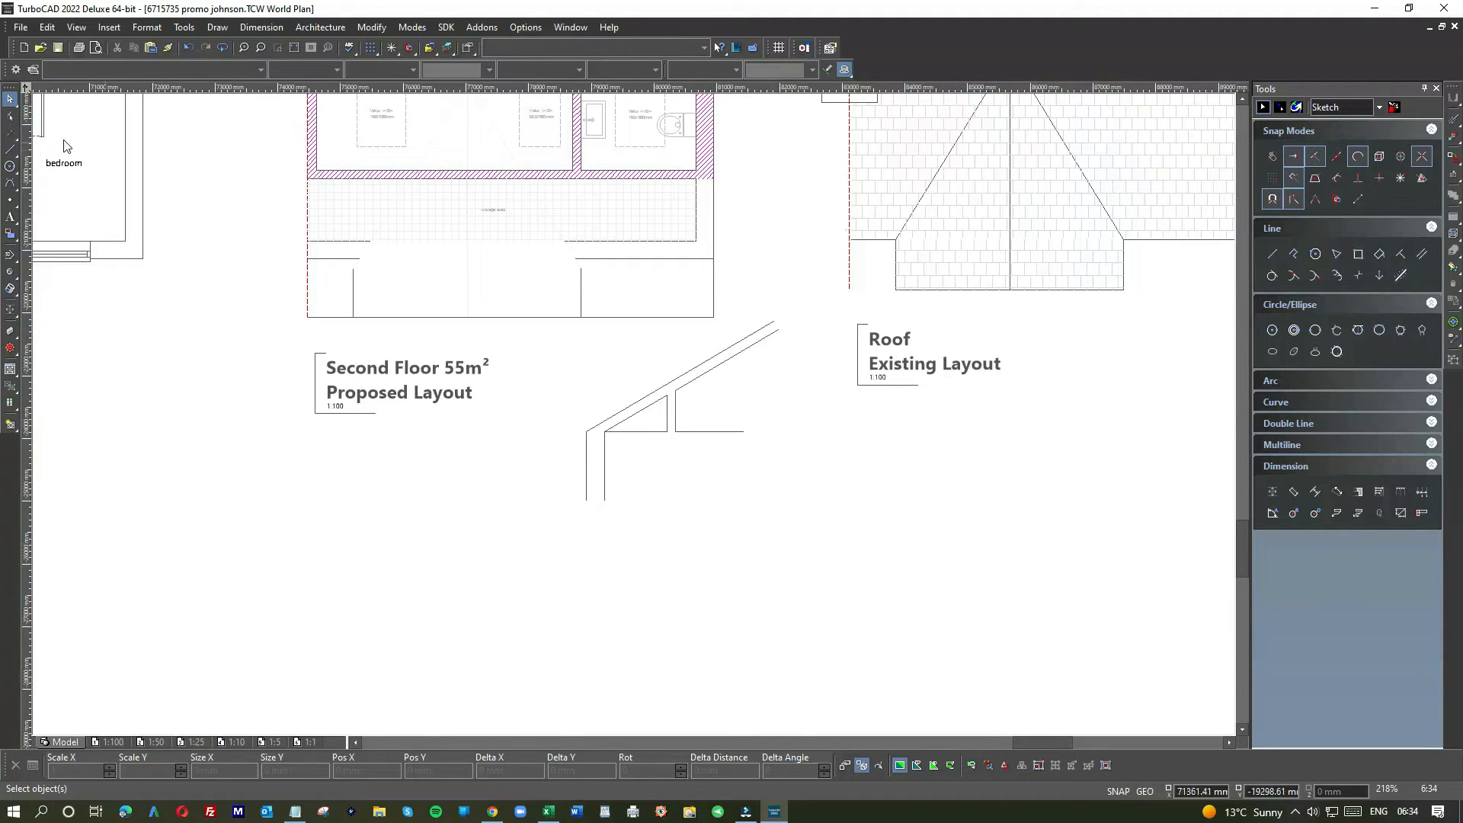
left_click(15, 152)
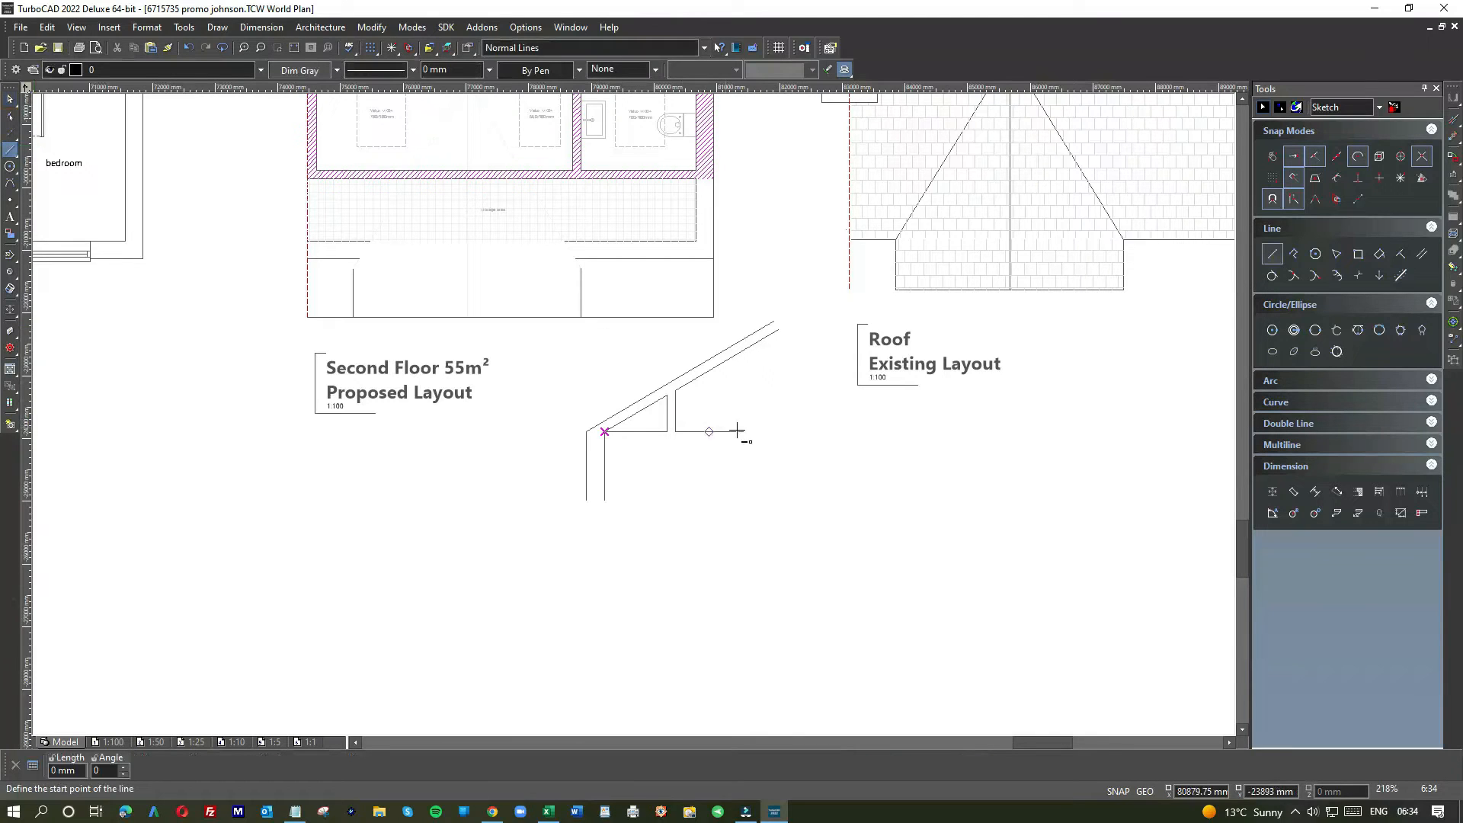
left_click(777, 329)
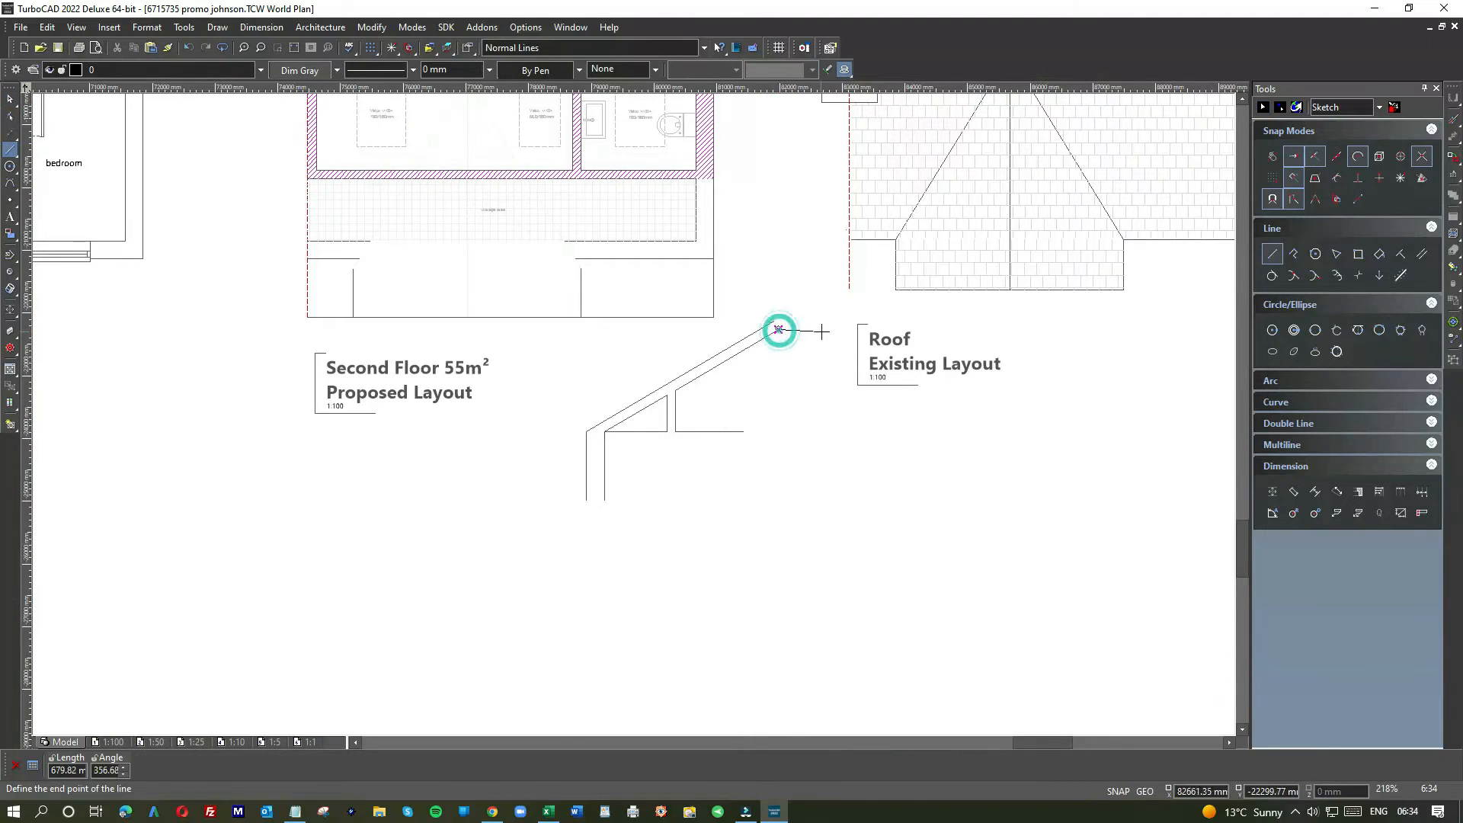
left_click(844, 328)
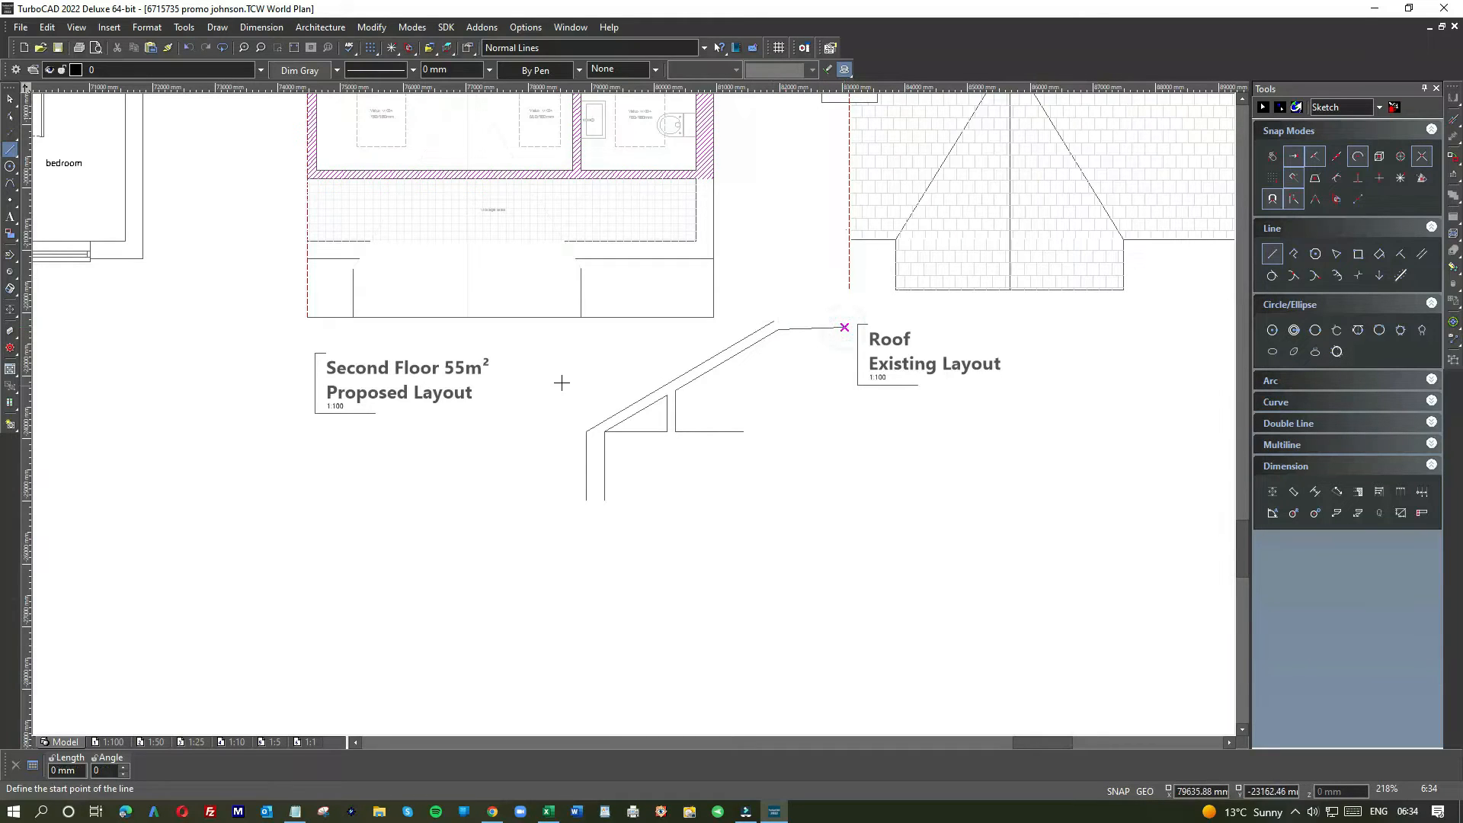
Examine the proposed second floor's storage area, bedroom, shower room and lounge/kitchen in relation to the roof section sketch
scroll(561, 382, "down", 2)
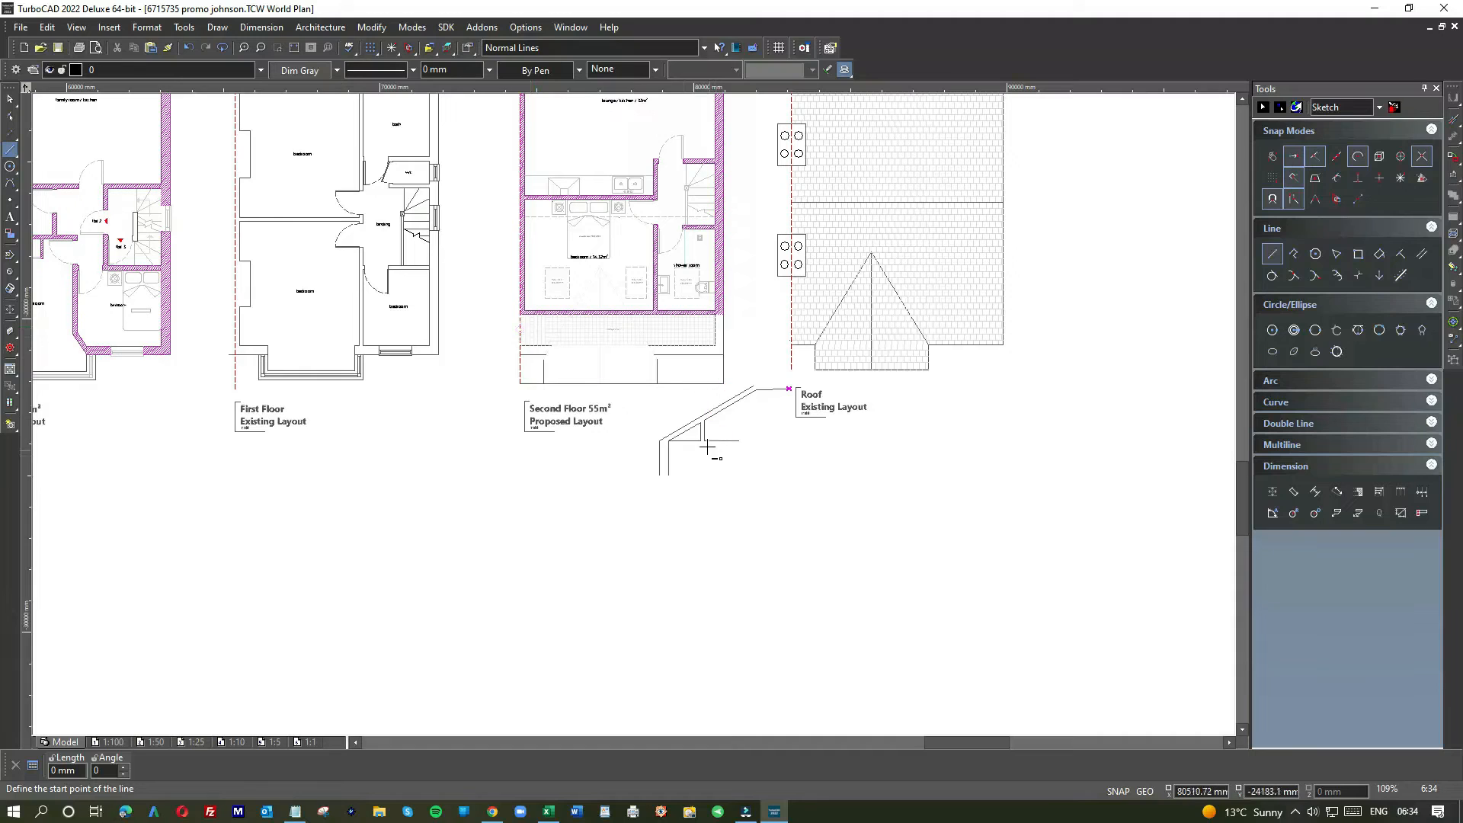
scroll(699, 431, "up", 2)
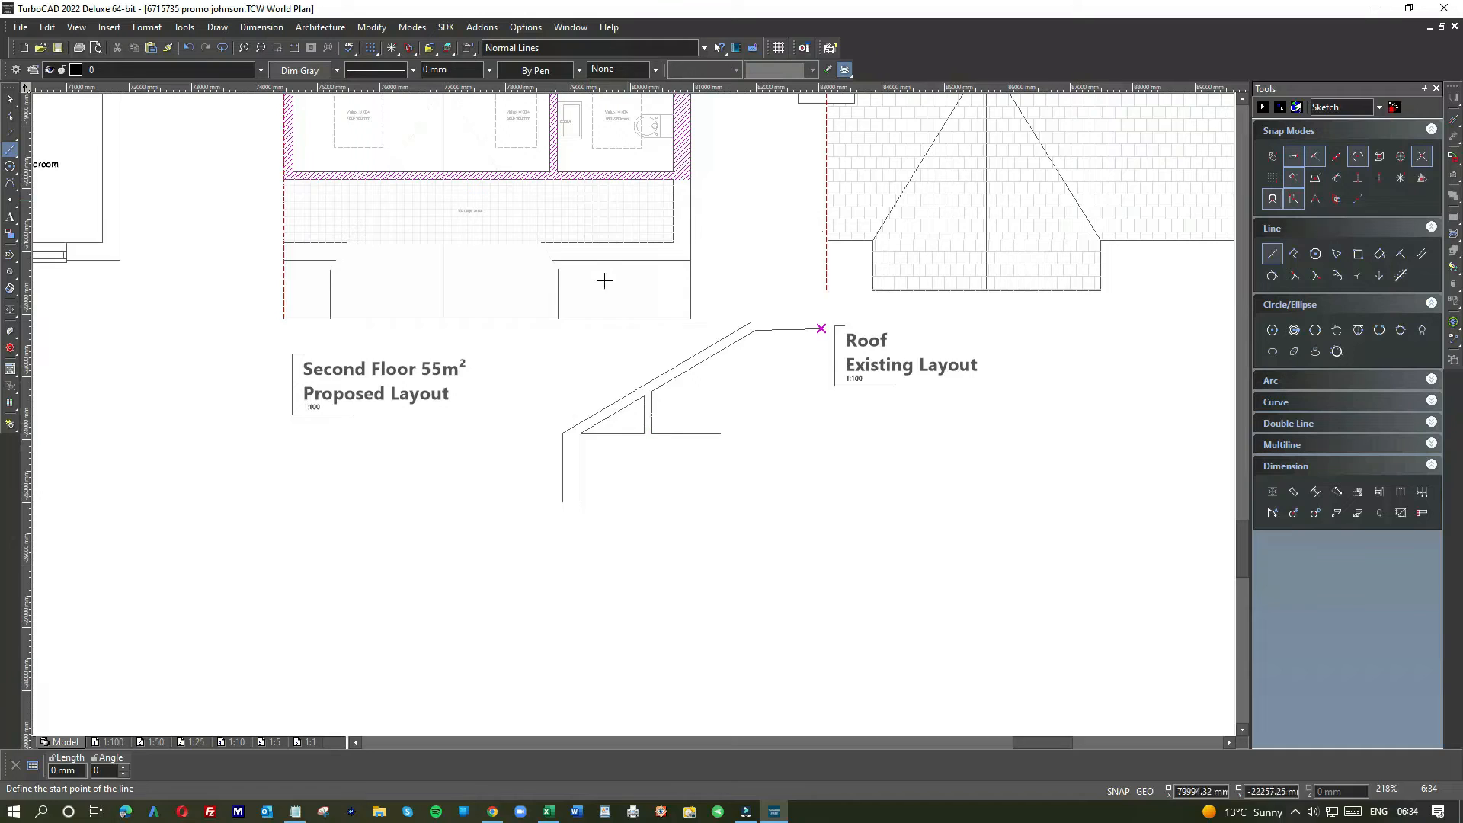
scroll(592, 224, "down", 3)
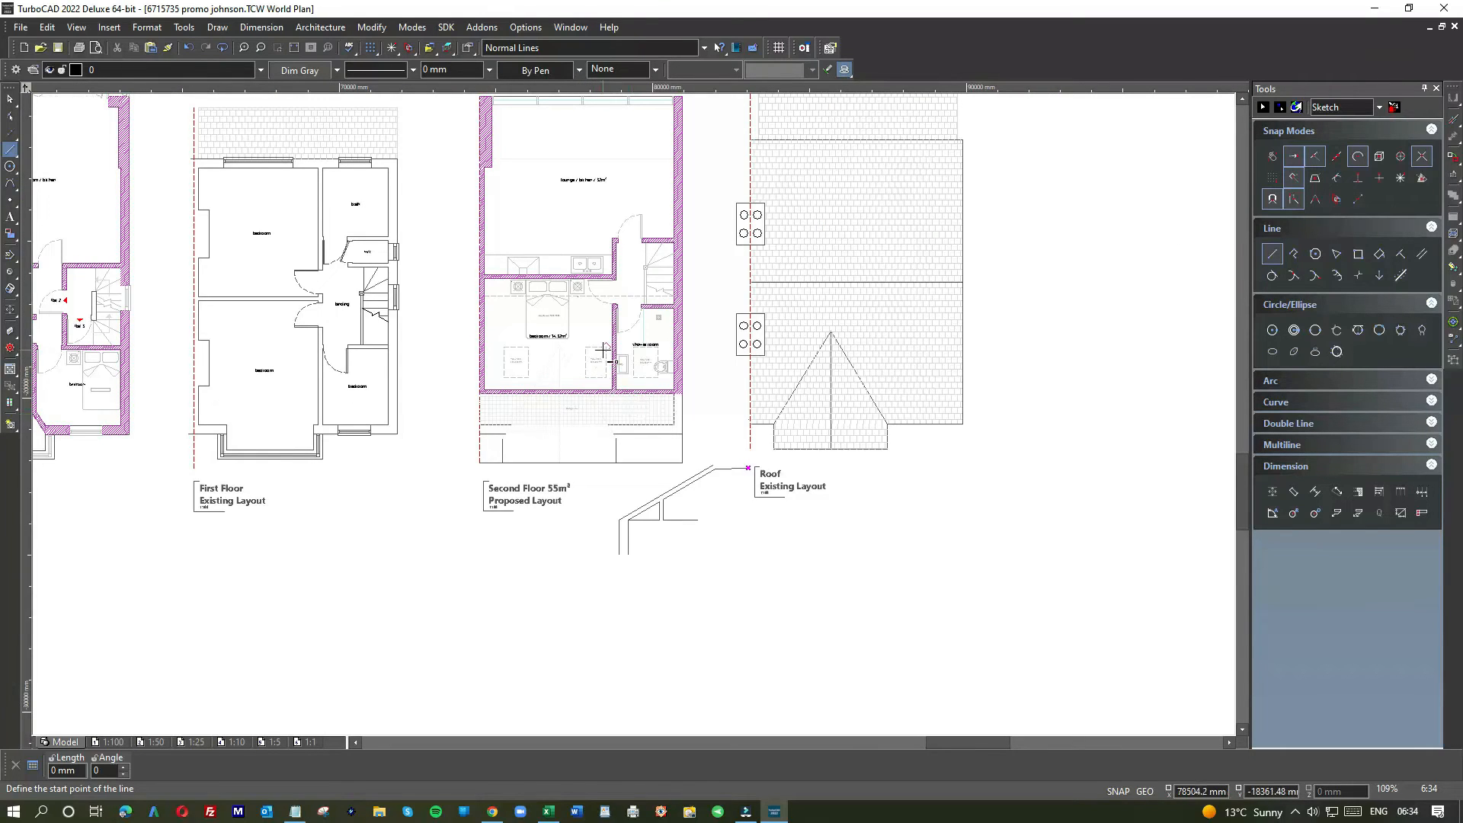
scroll(594, 335, "up", 5)
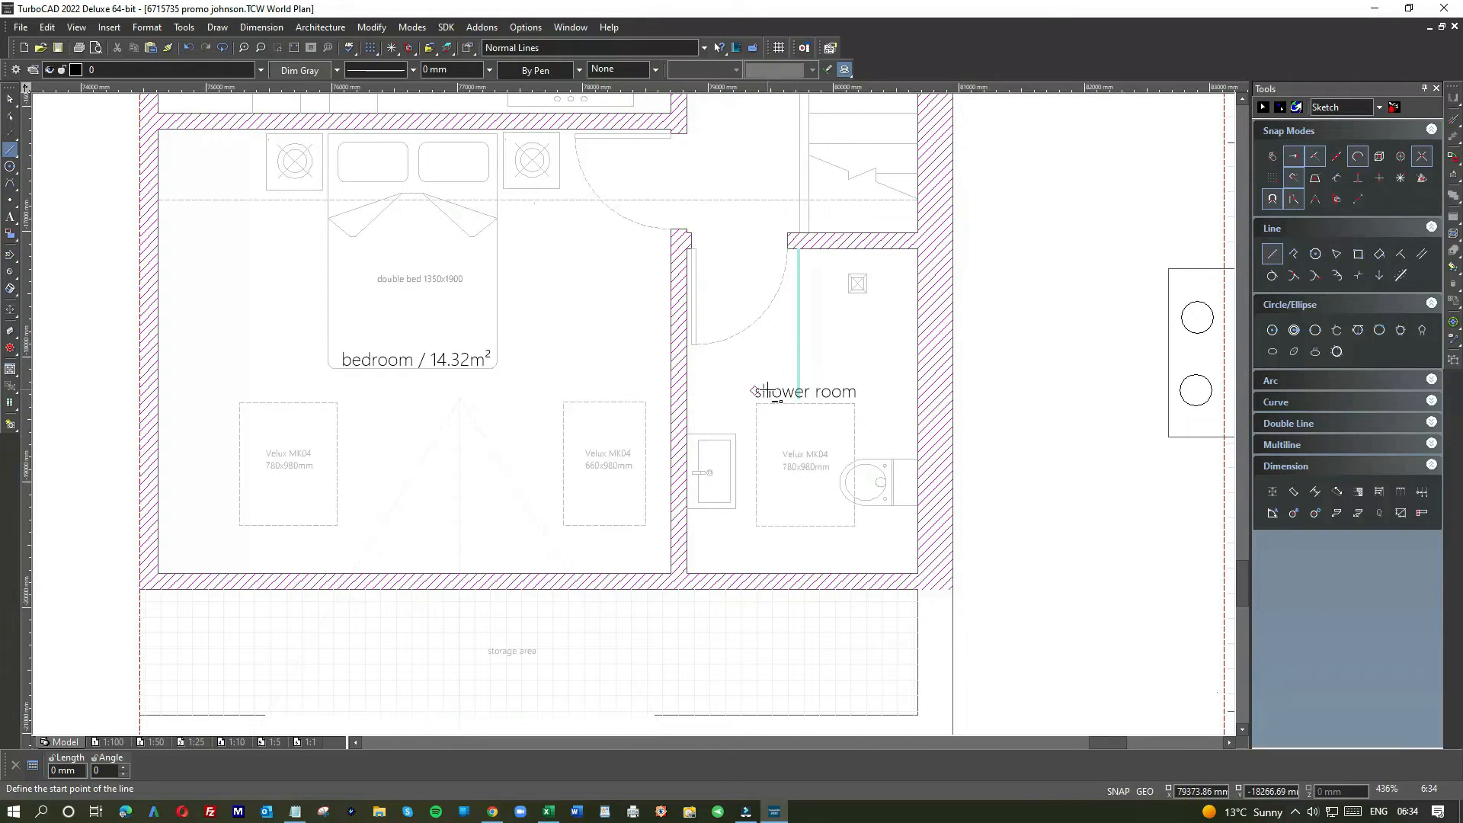
scroll(637, 415, "down", 2)
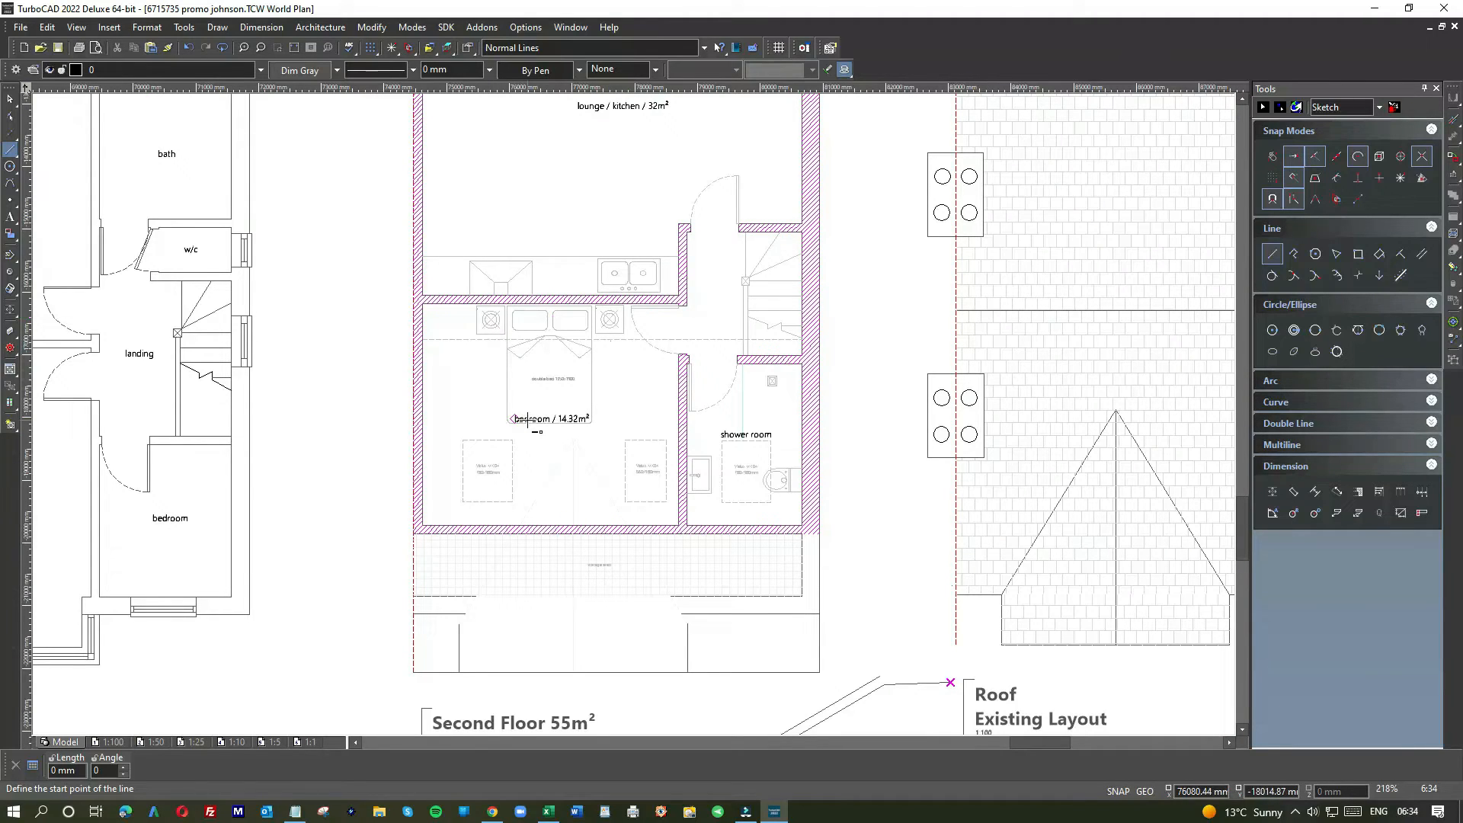
scroll(633, 413, "down", 2)
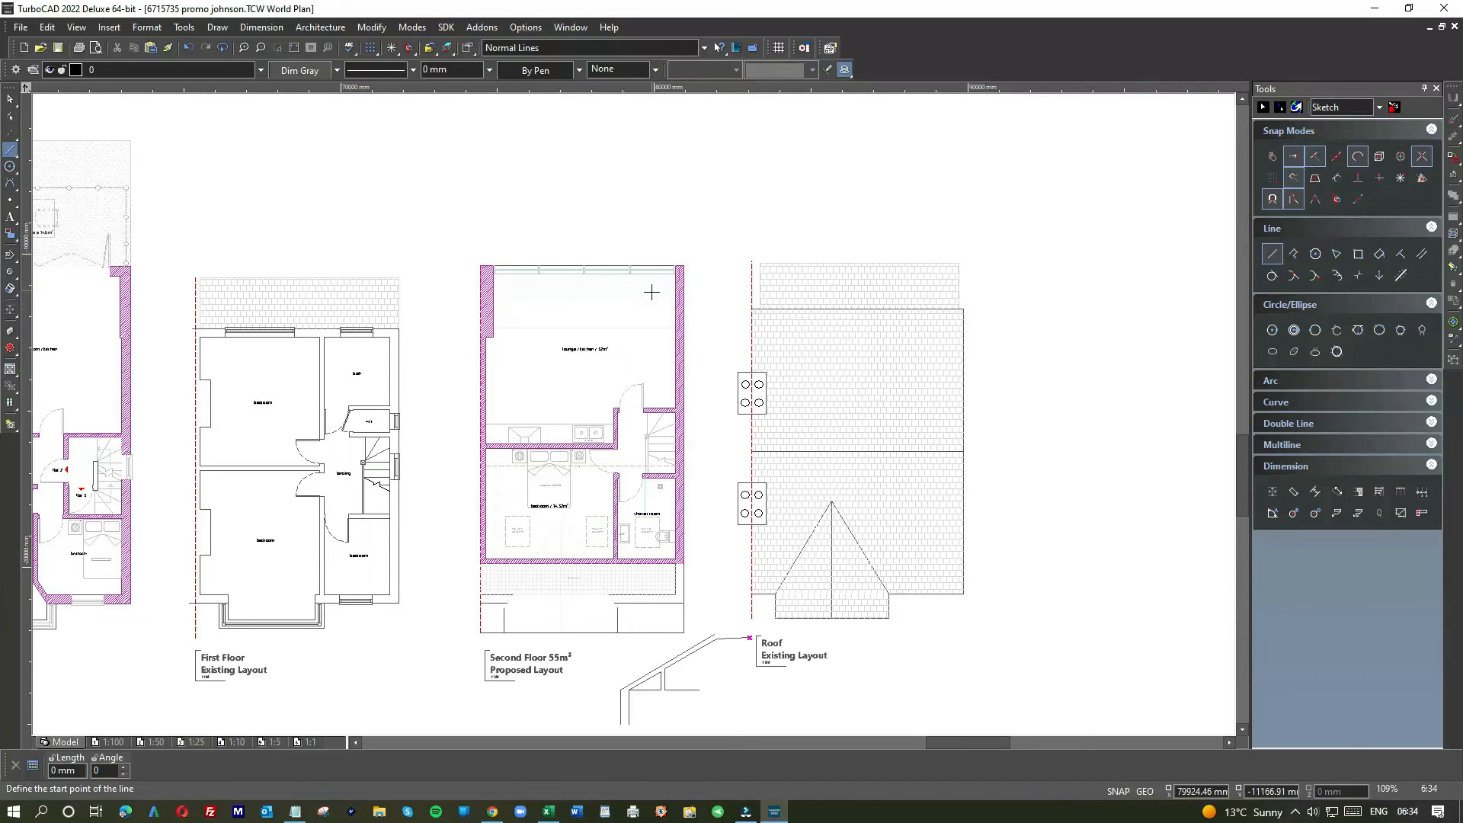
scroll(581, 363, "up", 4)
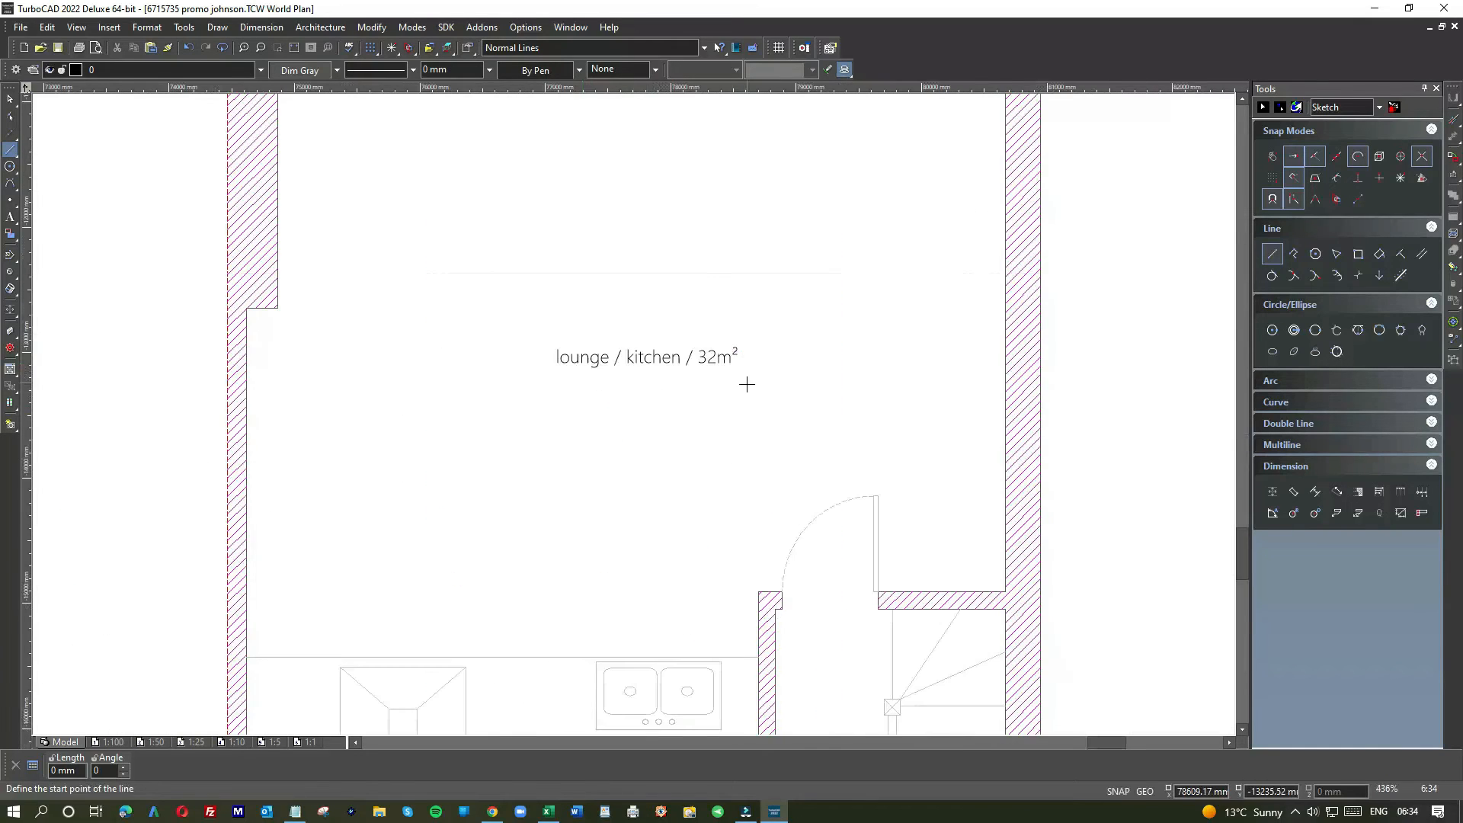
scroll(746, 382, "down", 2)
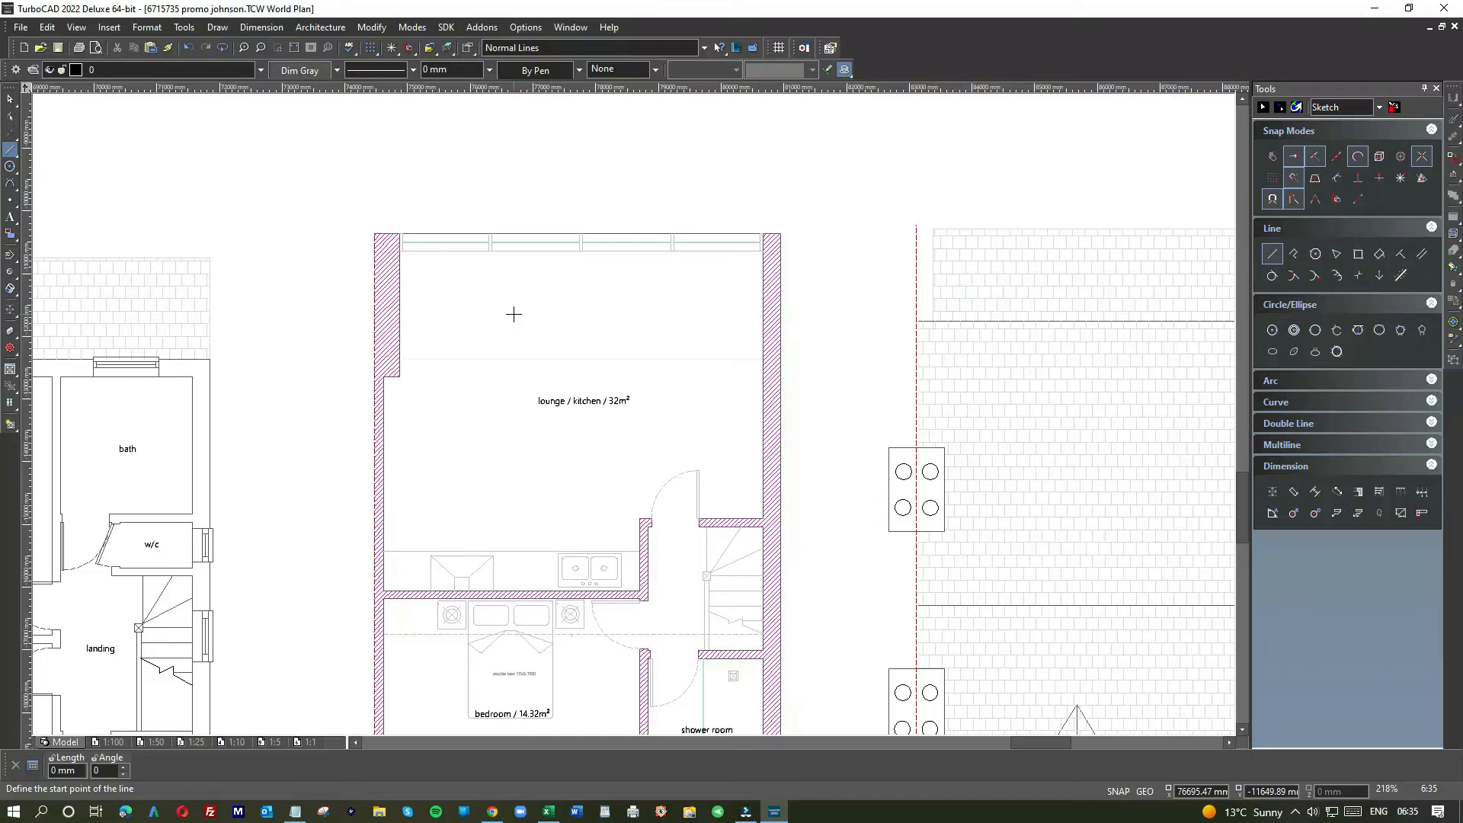
View all existing and proposed layouts together, and the title-block sheet holding the three proposed floor plans
scroll(514, 314, "down", 2)
scroll(632, 413, "down", 2)
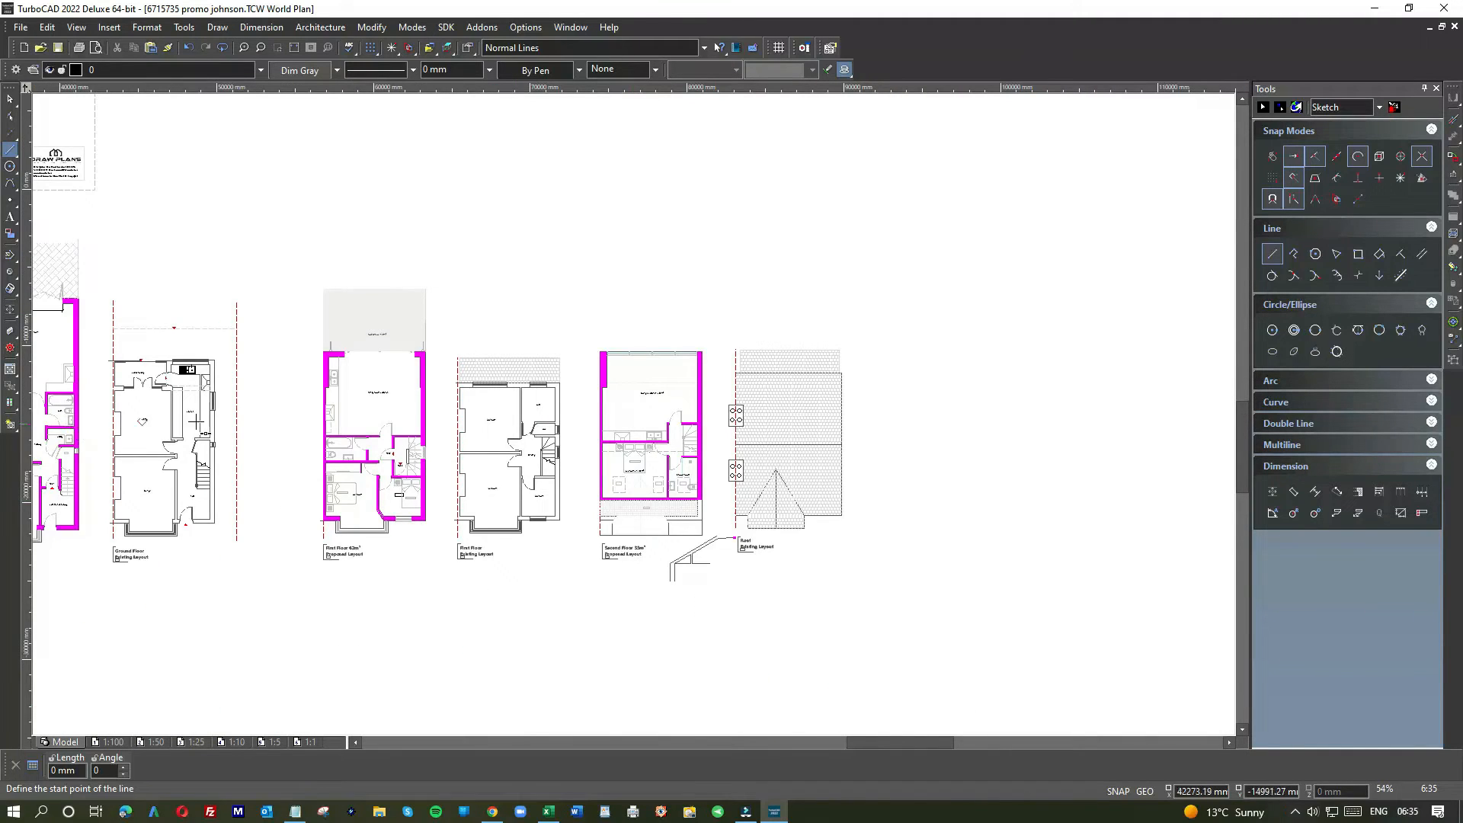
scroll(1064, 406, "down", 2)
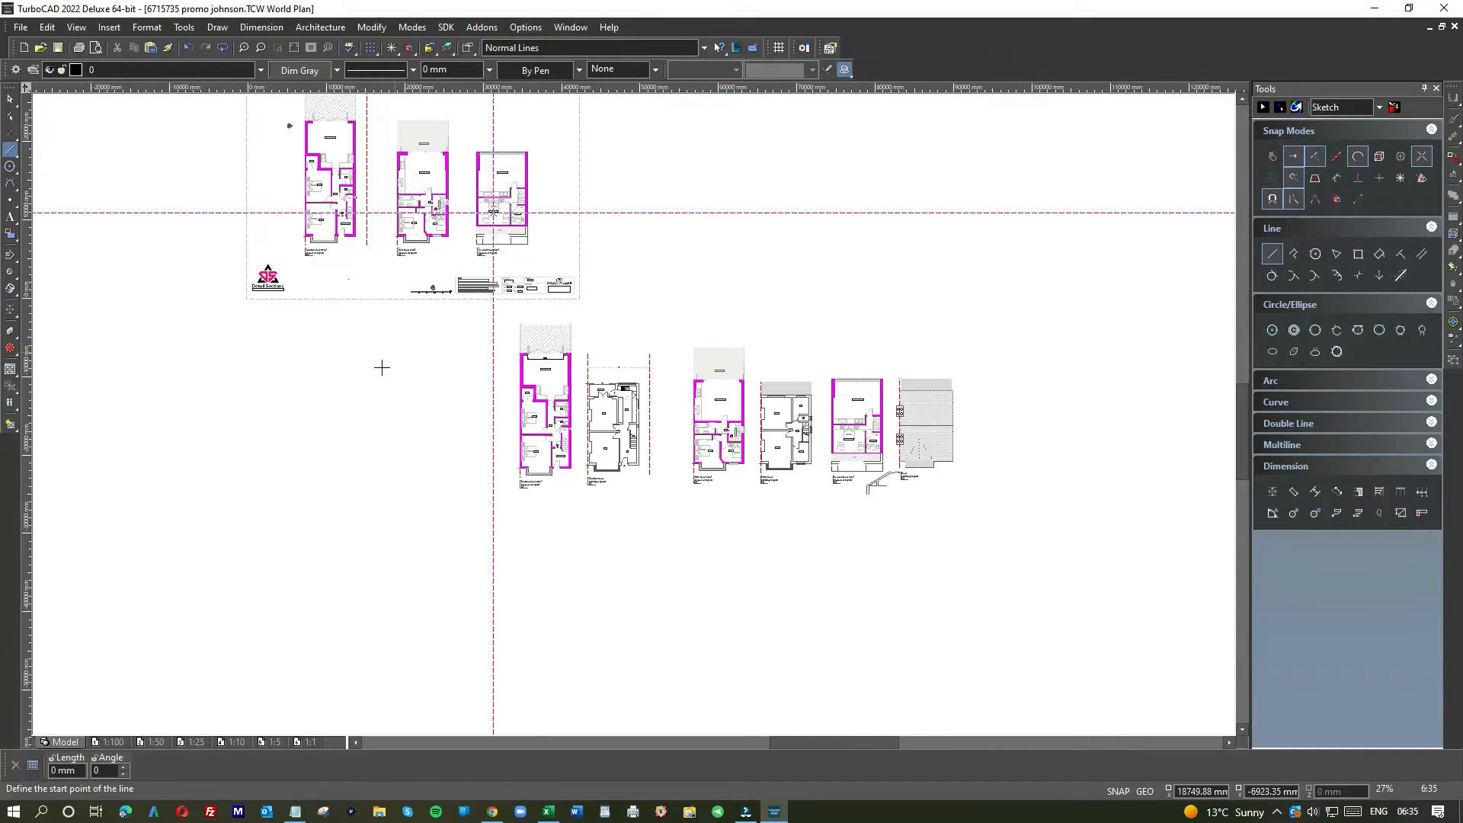
scroll(633, 411, "down", 3)
scroll(677, 367, "up", 5)
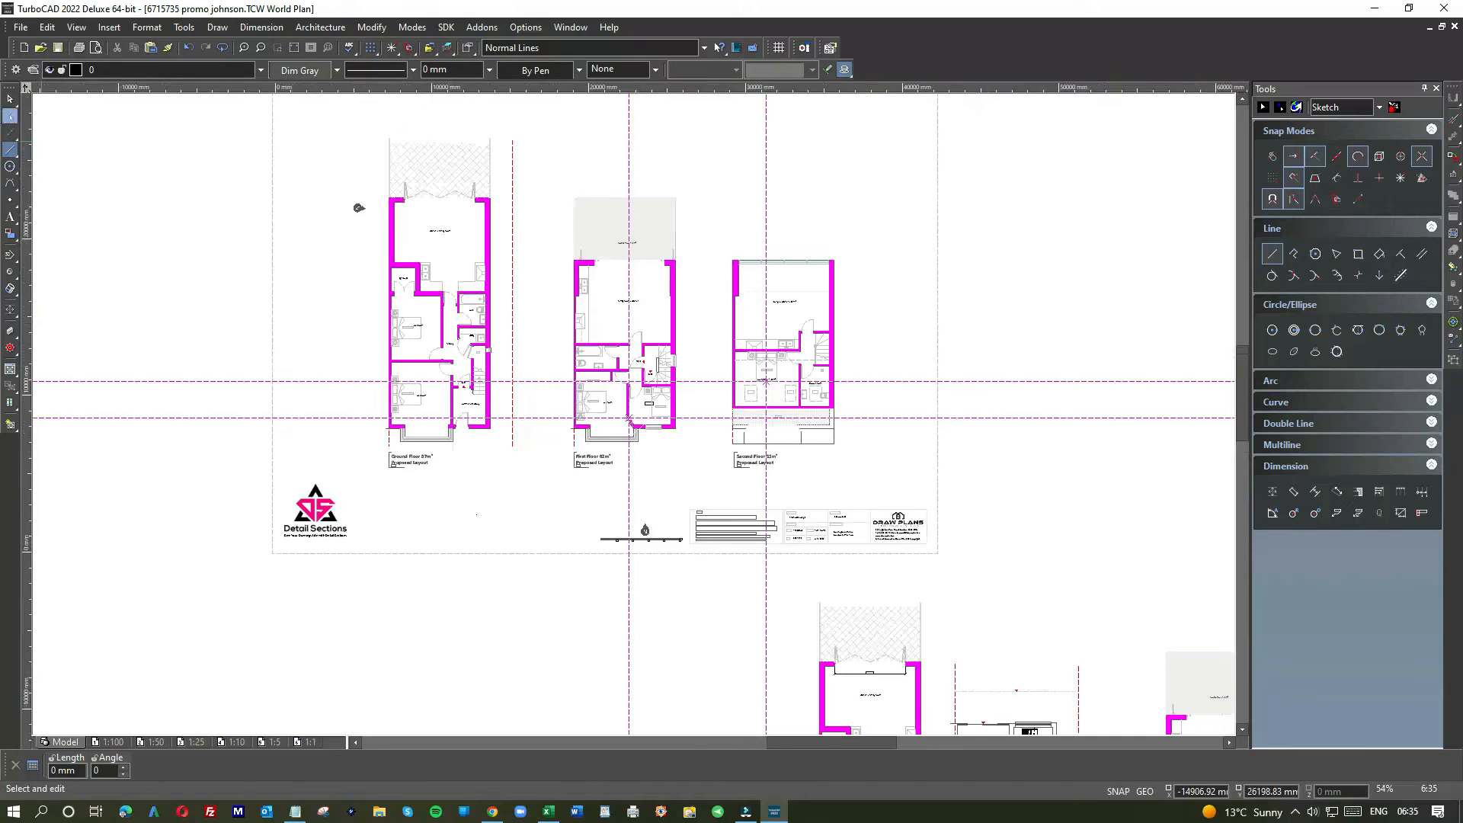
Leave the Line tool for object selection and examine the proposed ground, first and second floor layouts side by side
left_click(10, 99)
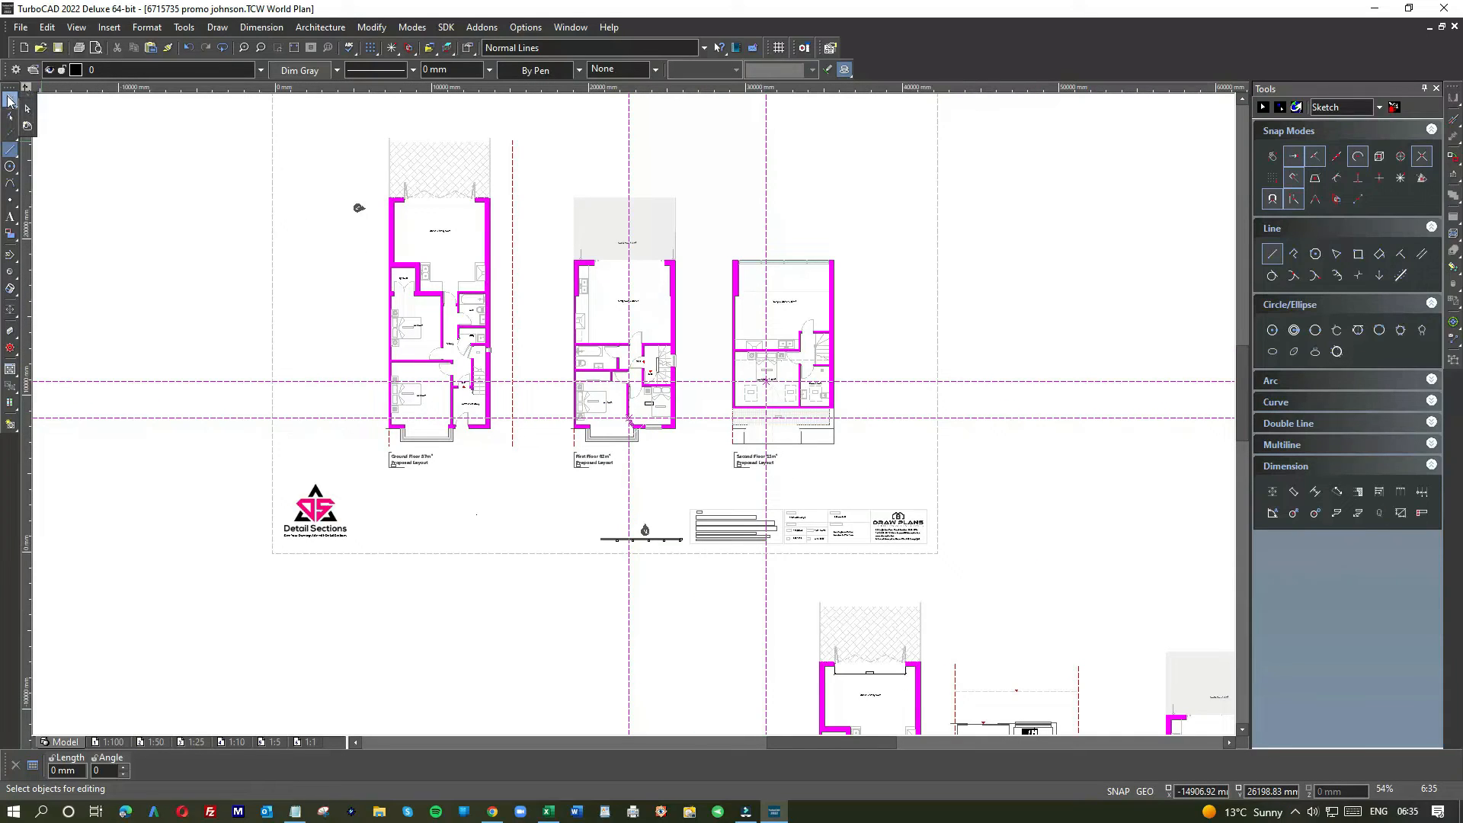
left_click(26, 112)
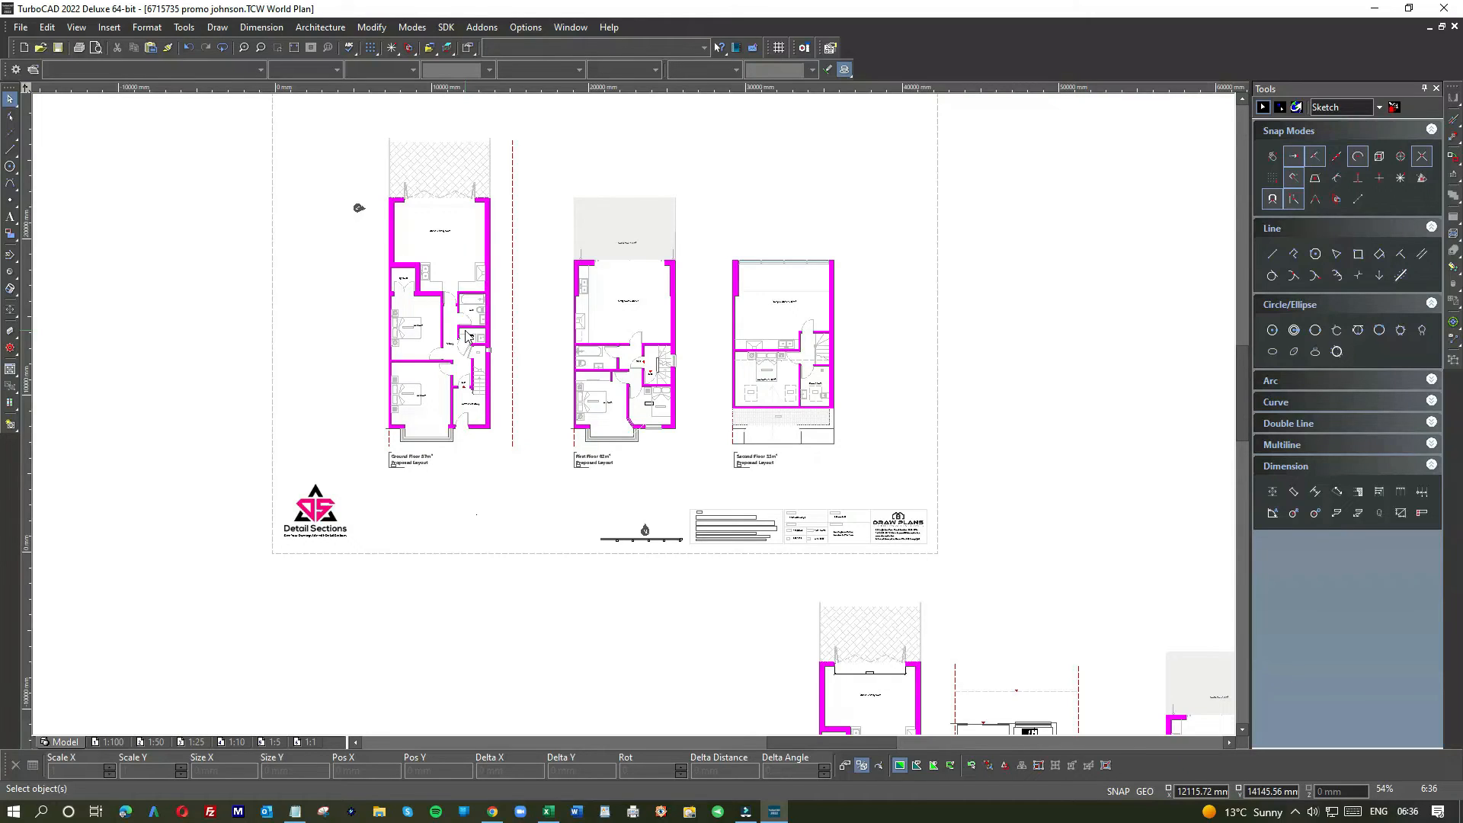
scroll(634, 420, "up", 3)
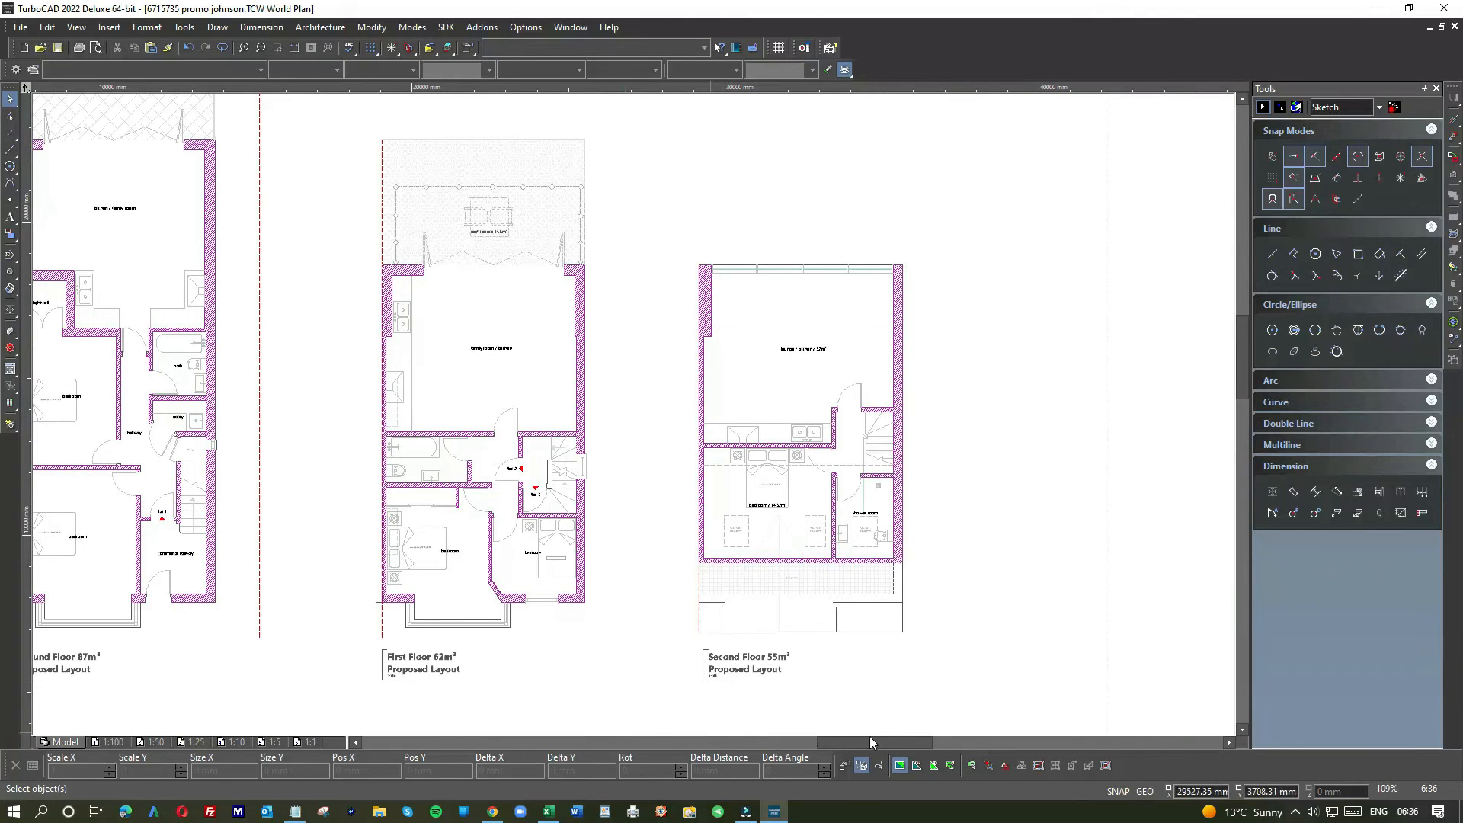
left_click_drag(871, 738, 821, 738)
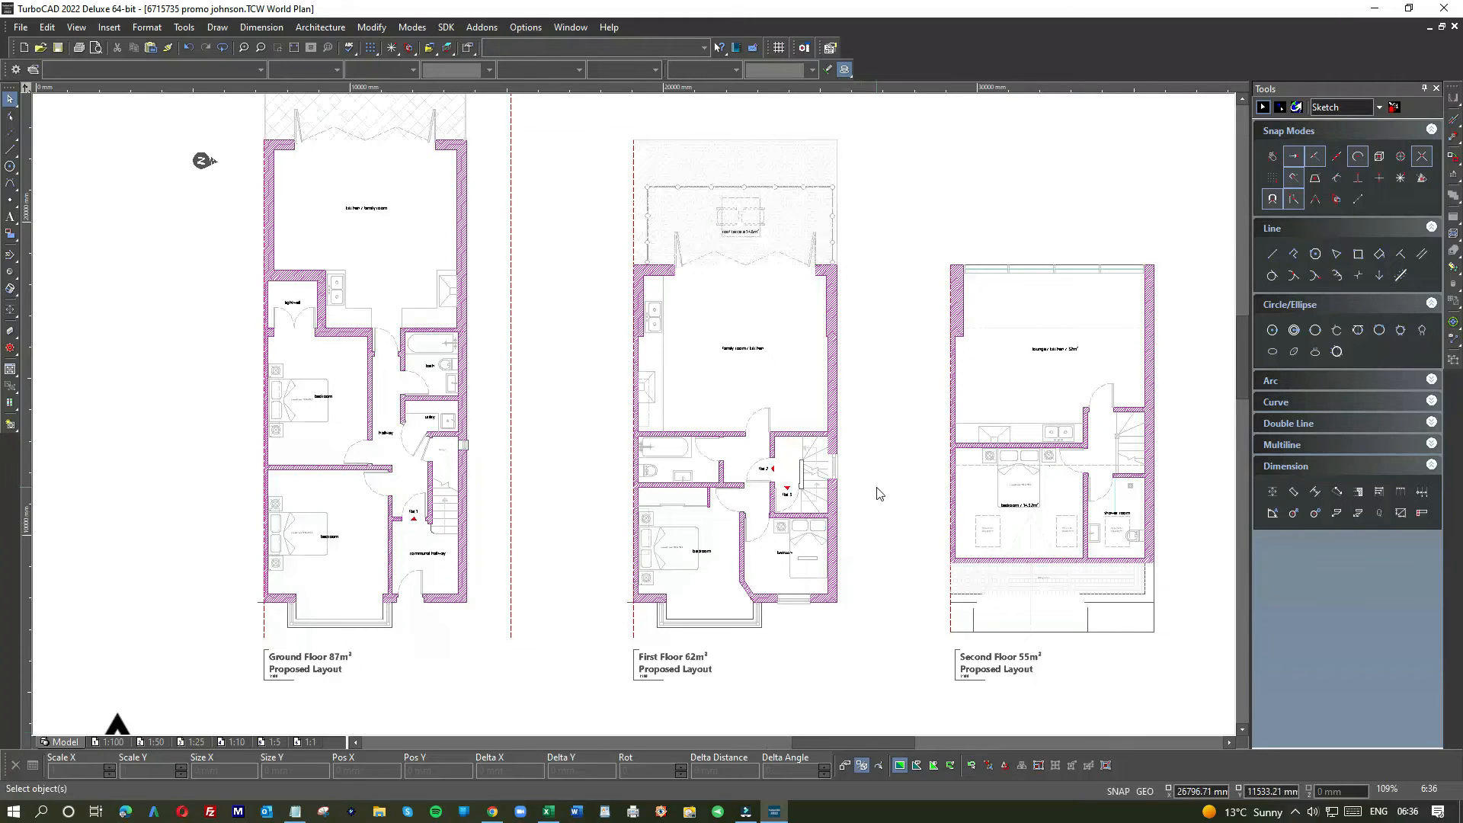
scroll(880, 493, "down", 3)
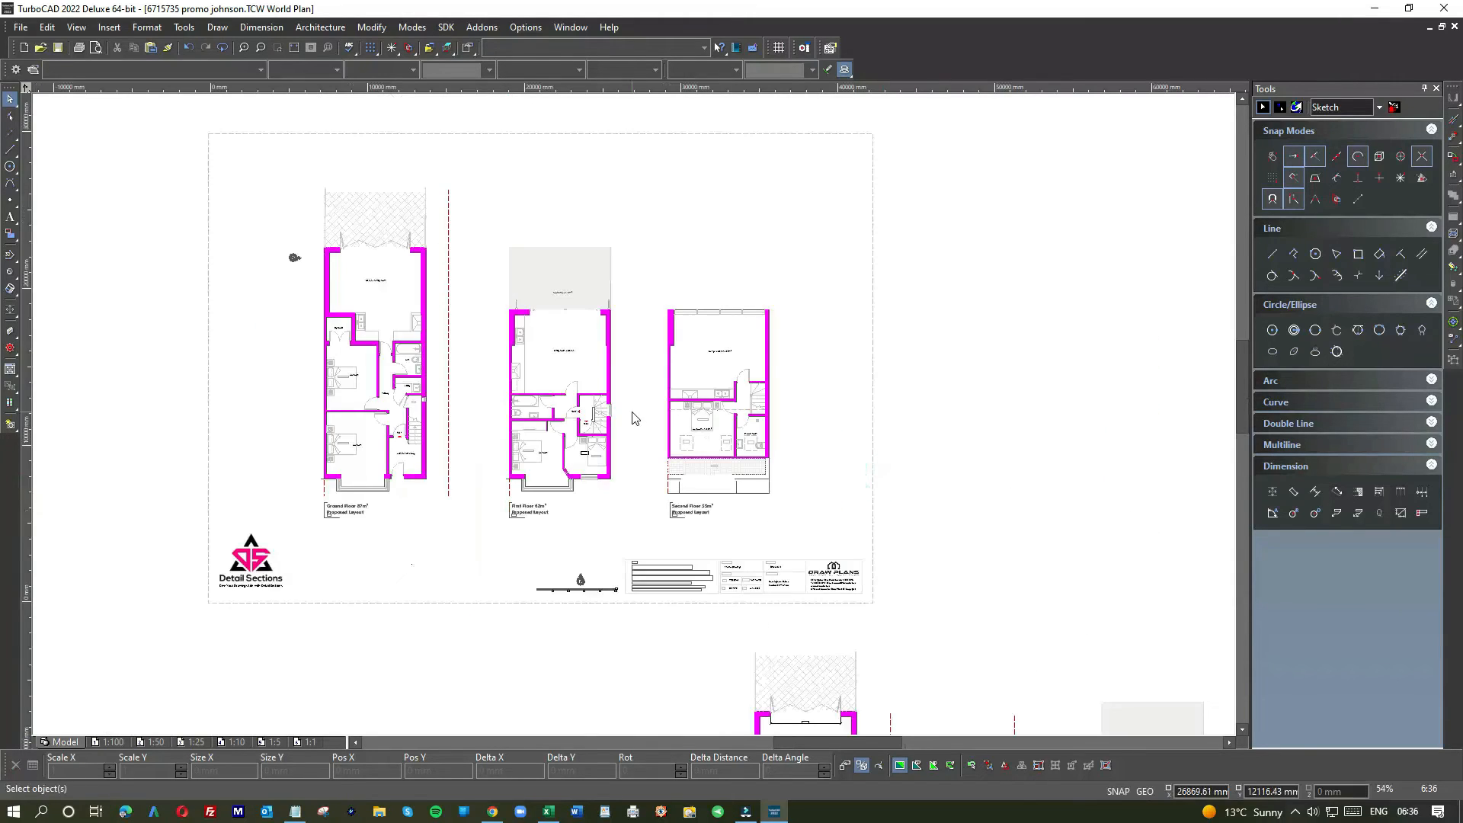
scroll(630, 418, "up", 3)
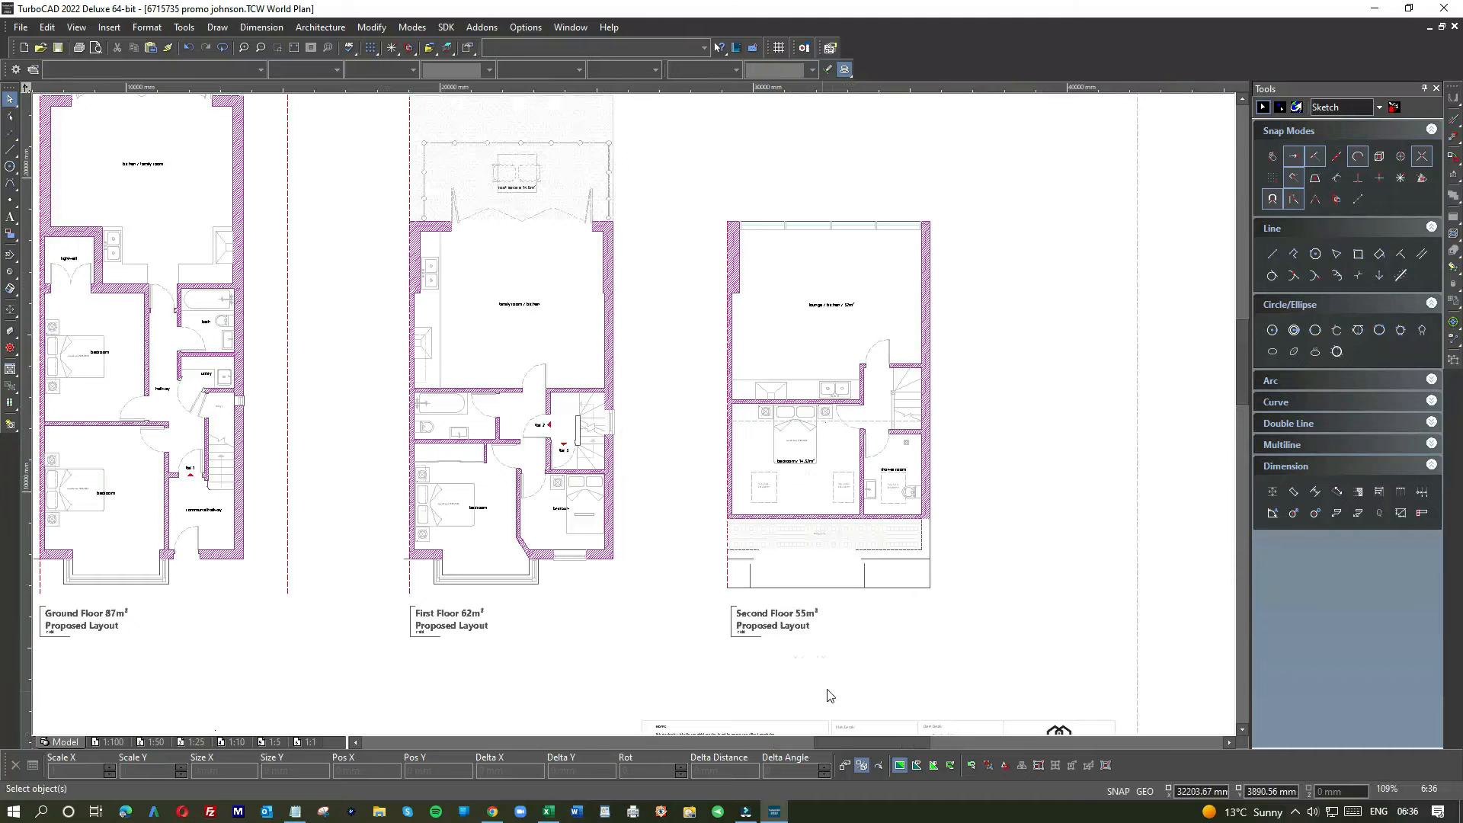
left_click_drag(897, 742, 877, 742)
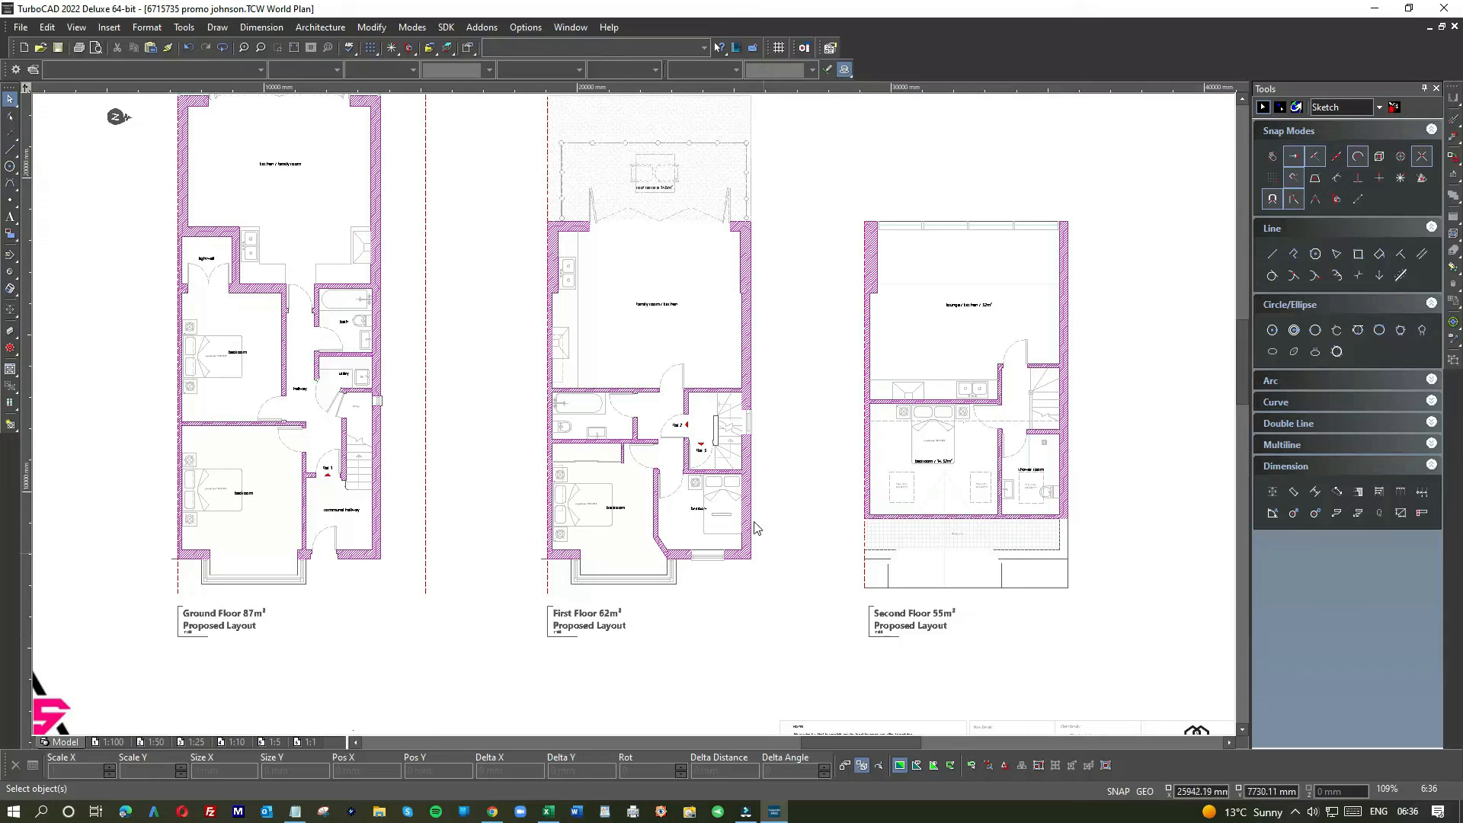
Review the whole proposed plans sheet against the layouts below it, including the title block and the first floor's flat 2 and flat 3 entrances
scroll(636, 420, "down", 3)
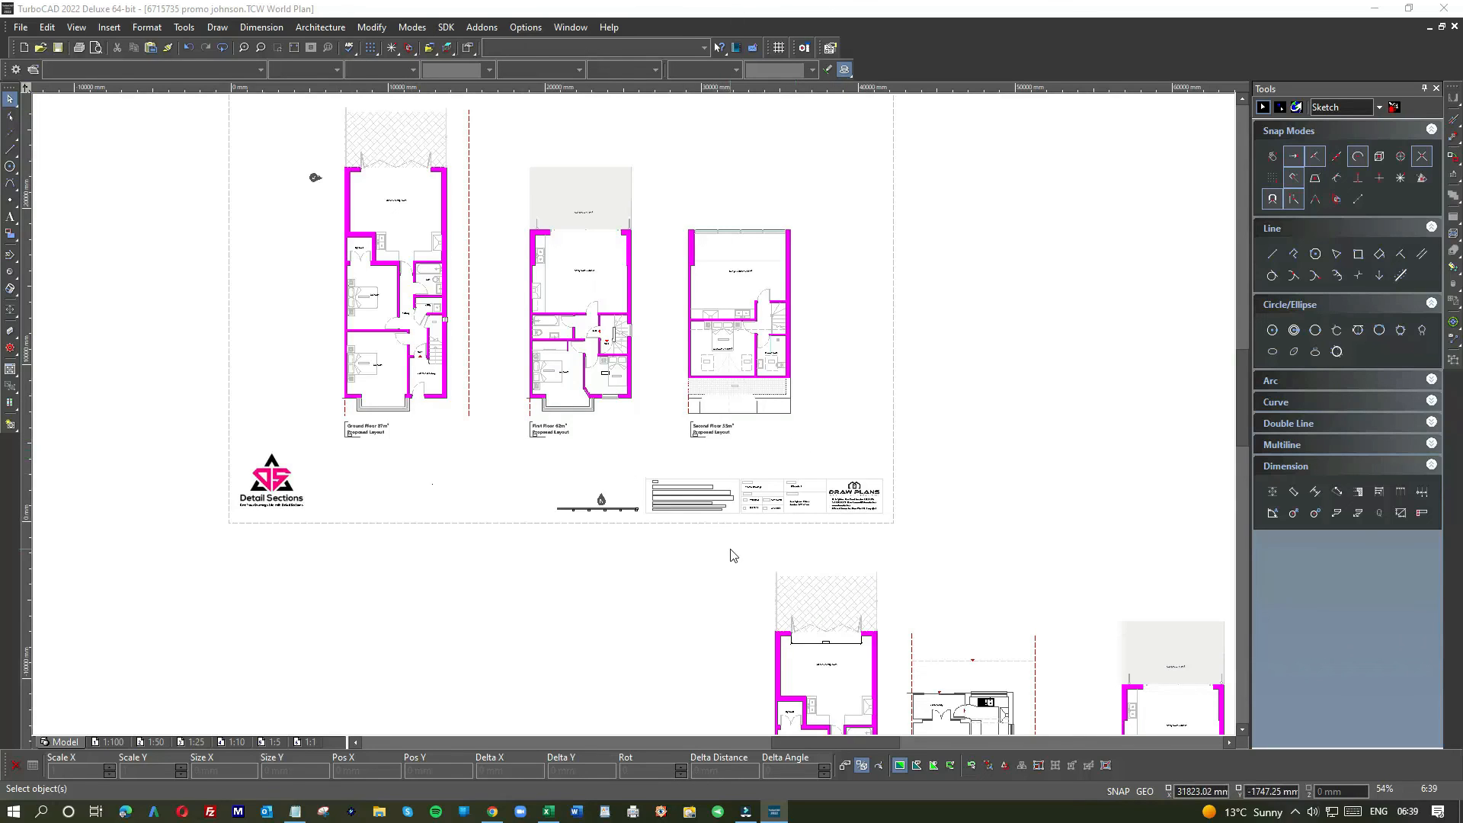
scroll(637, 418, "down", 2)
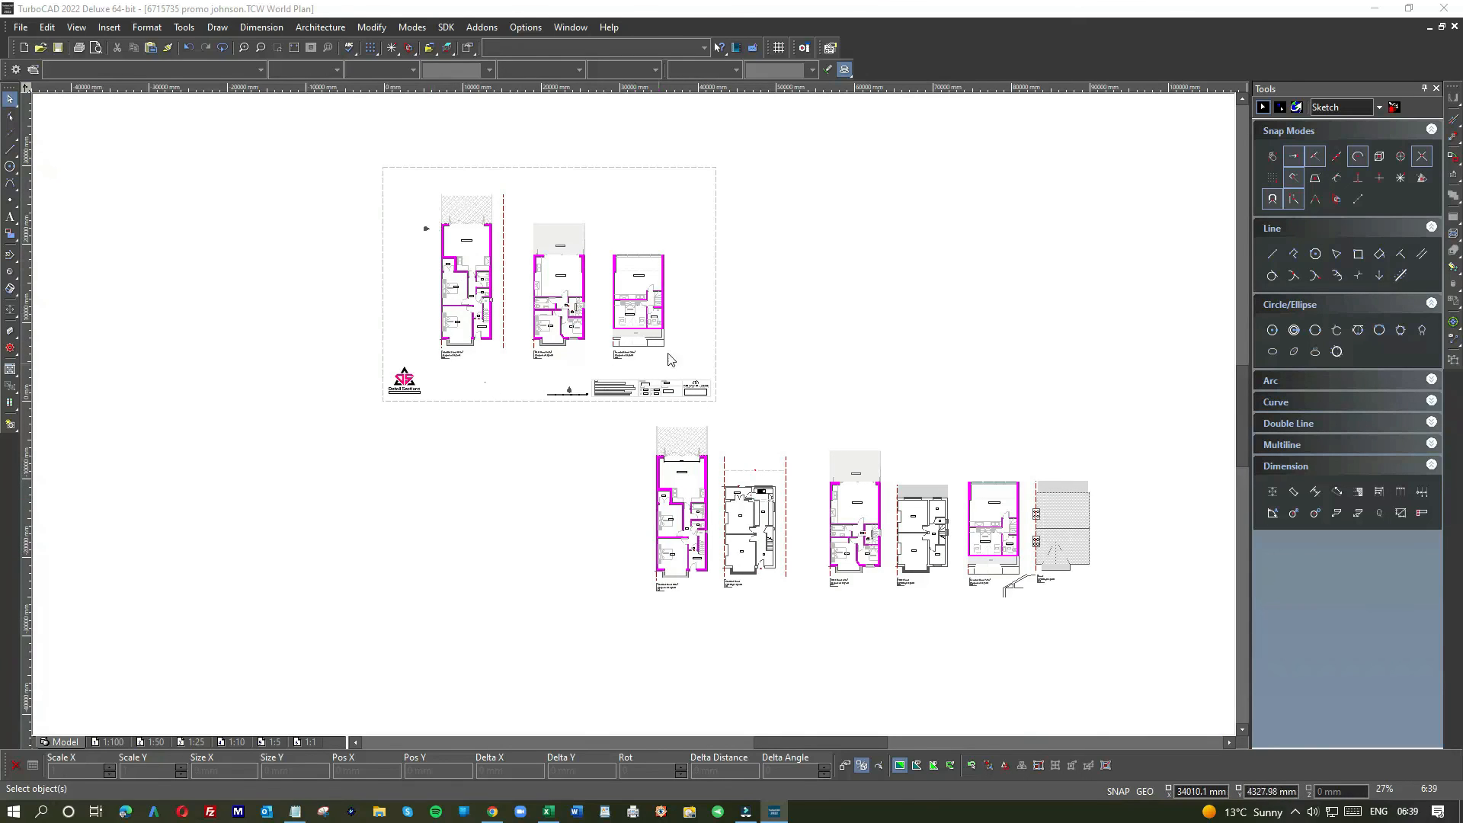
scroll(530, 284, "up", 2)
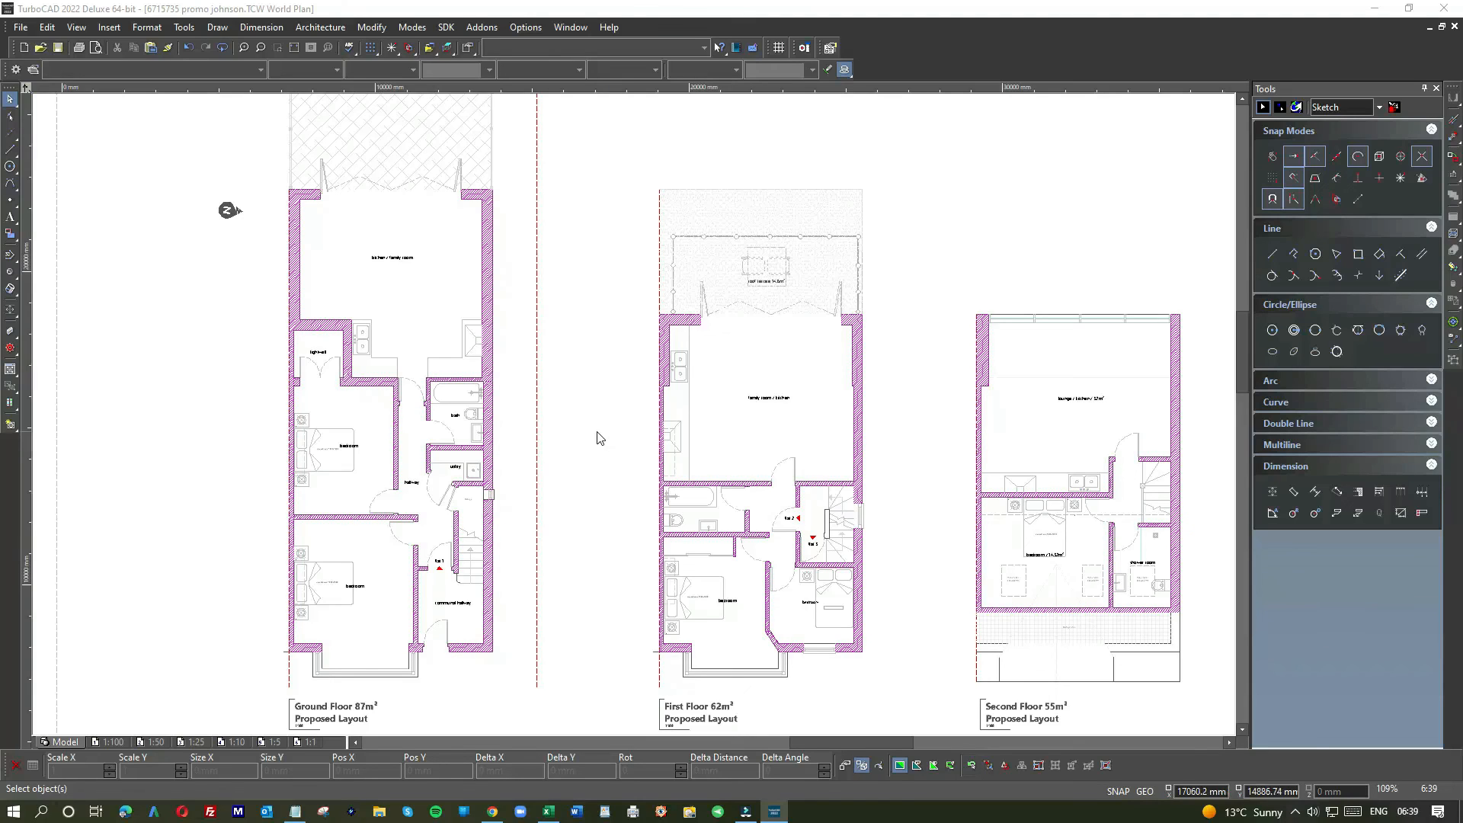
scroll(610, 479, "down", 3)
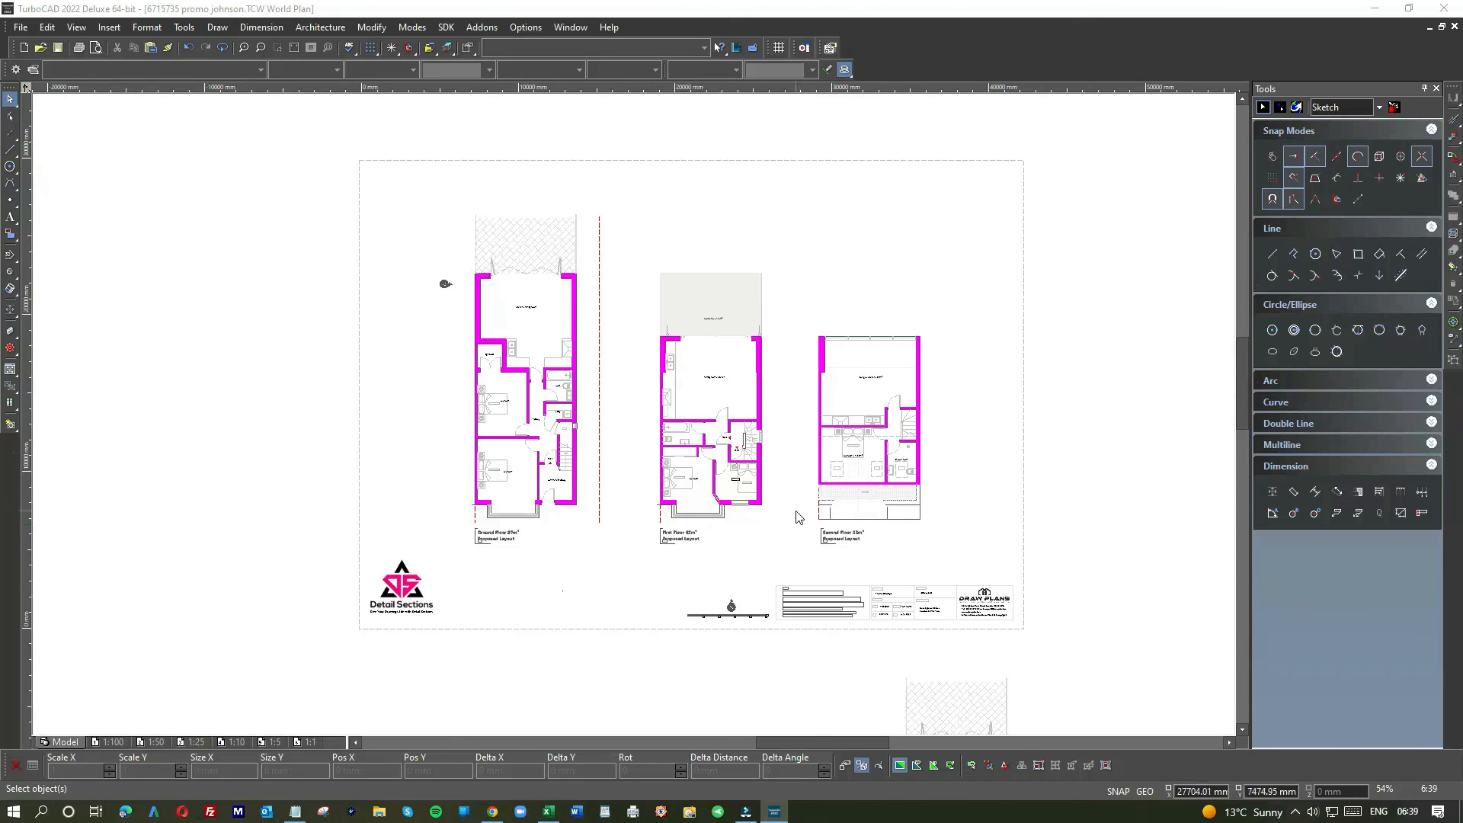
scroll(796, 507, "up", 2)
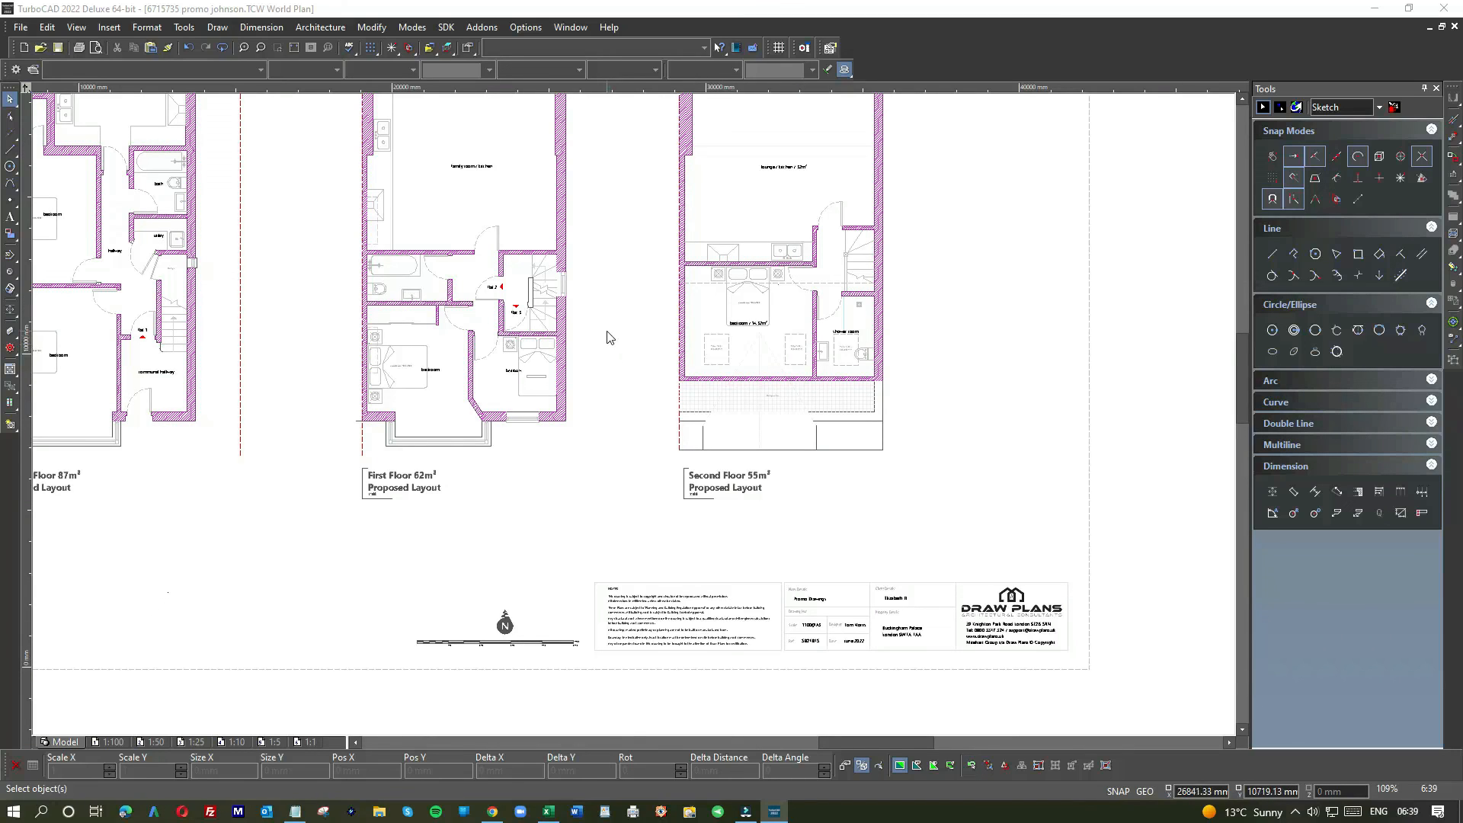
scroll(592, 326, "down", 2)
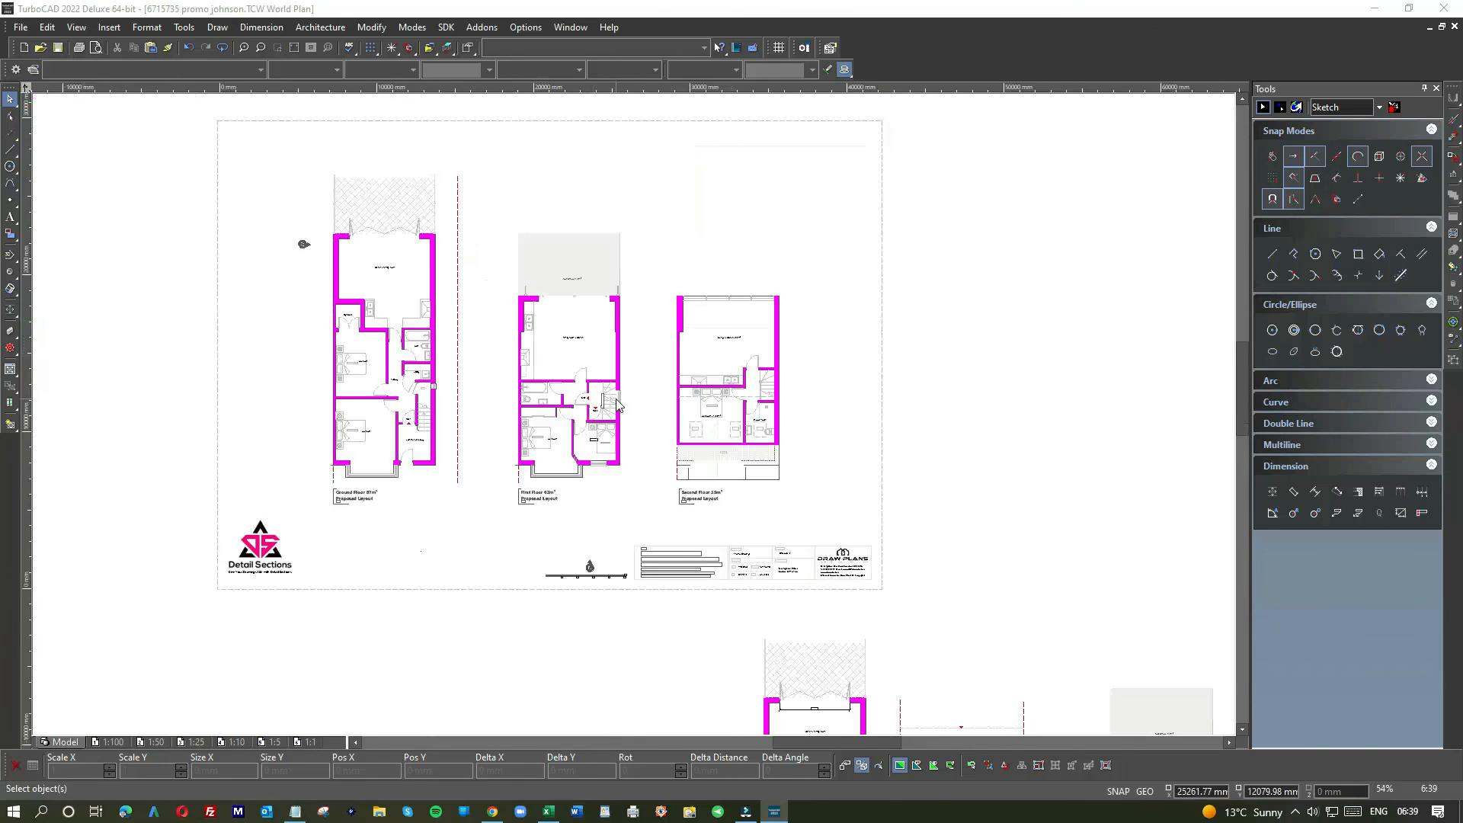
scroll(623, 401, "up", 4)
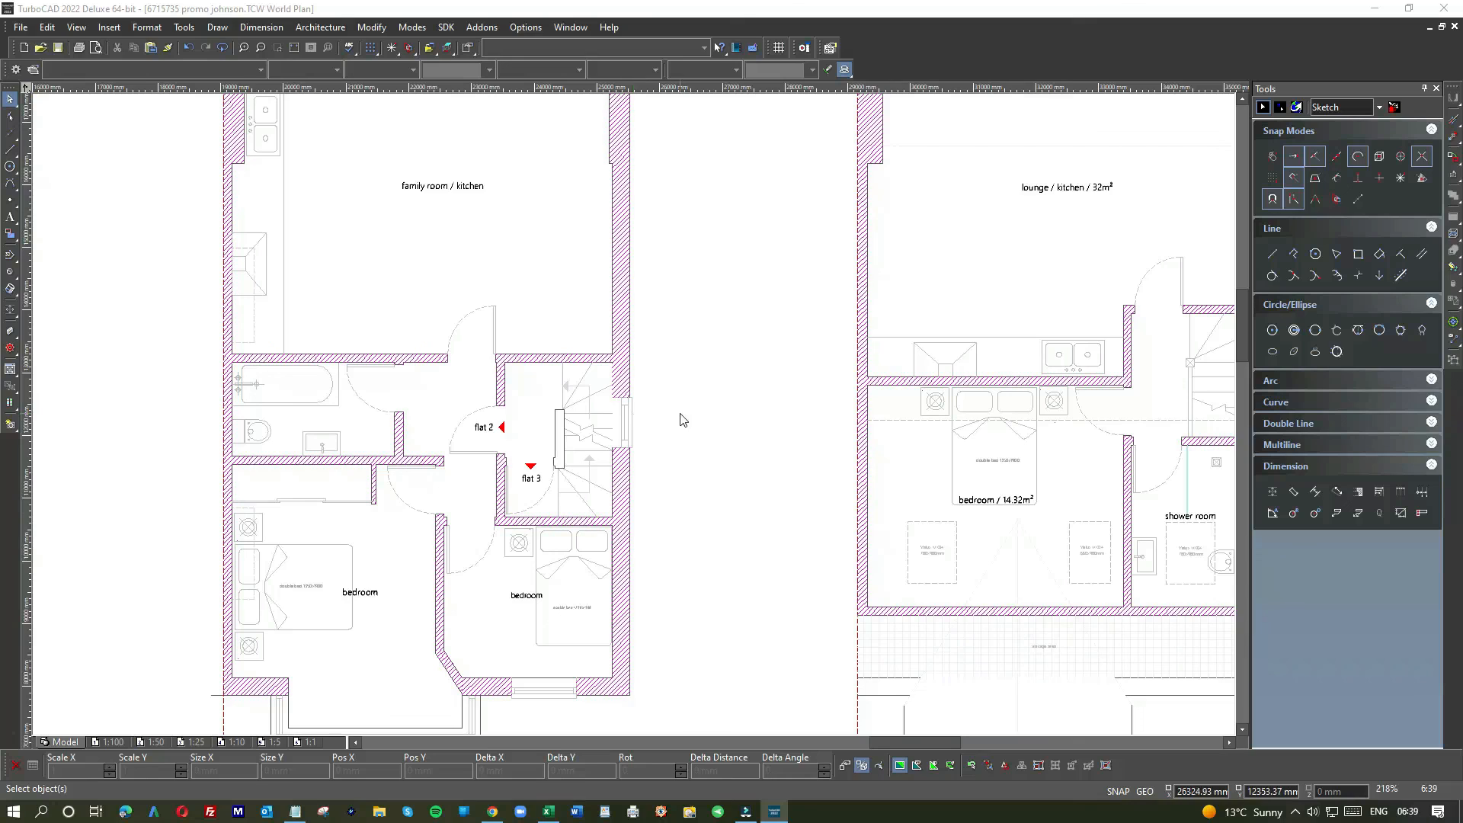
scroll(634, 419, "down", 4)
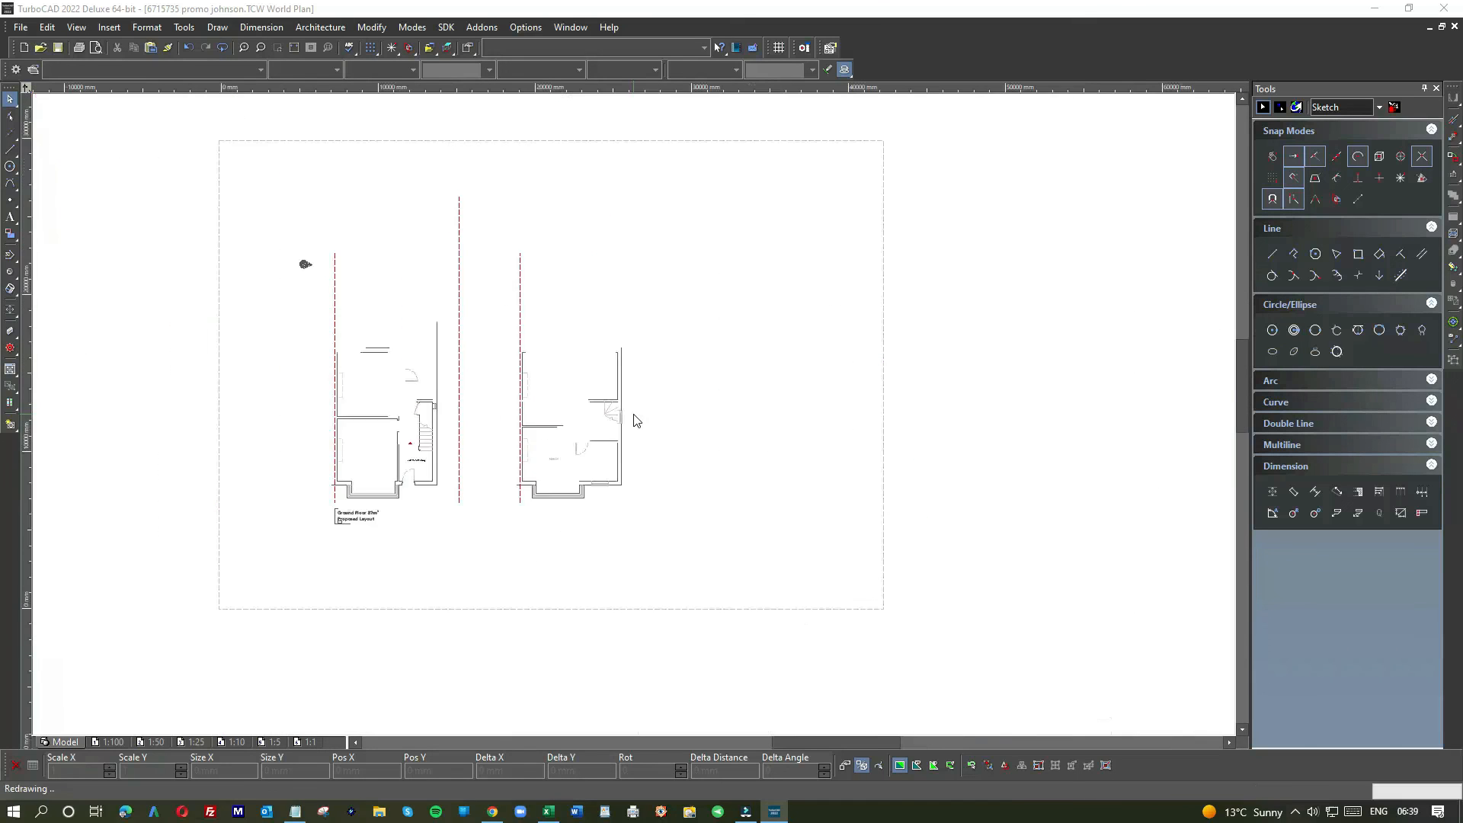